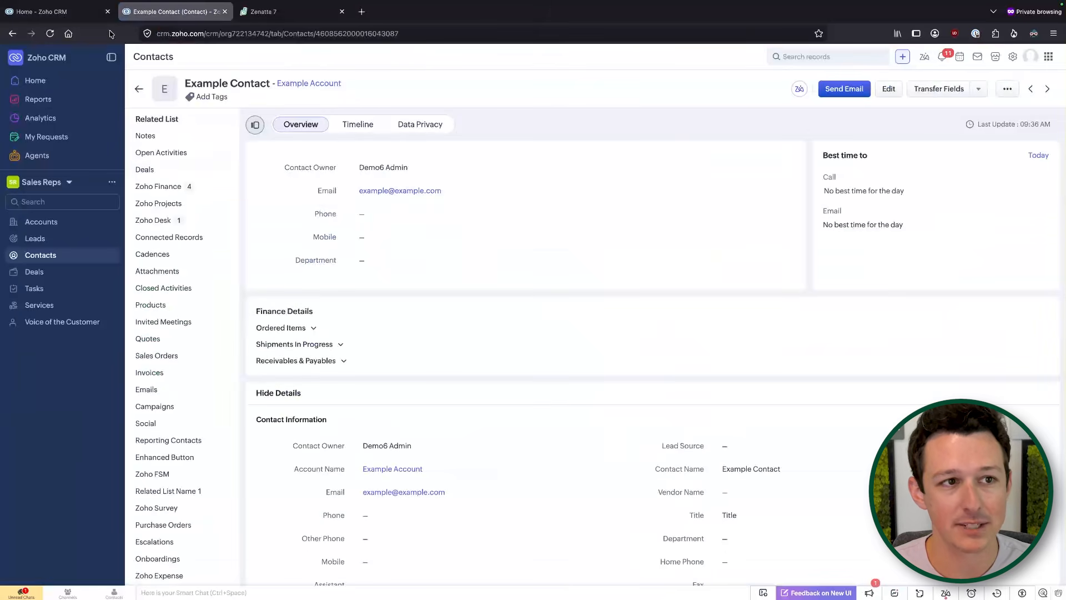
Review the example ticket list in Zoho Desk and the example contact's record and owner in Zoho CRM.
left_click(293, 12)
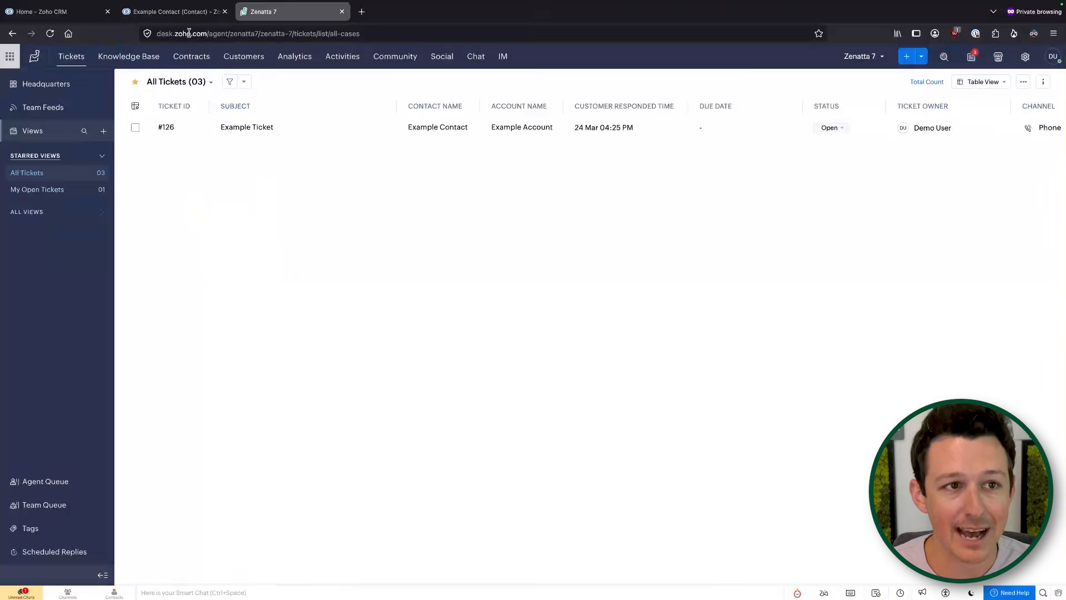
left_click(189, 20)
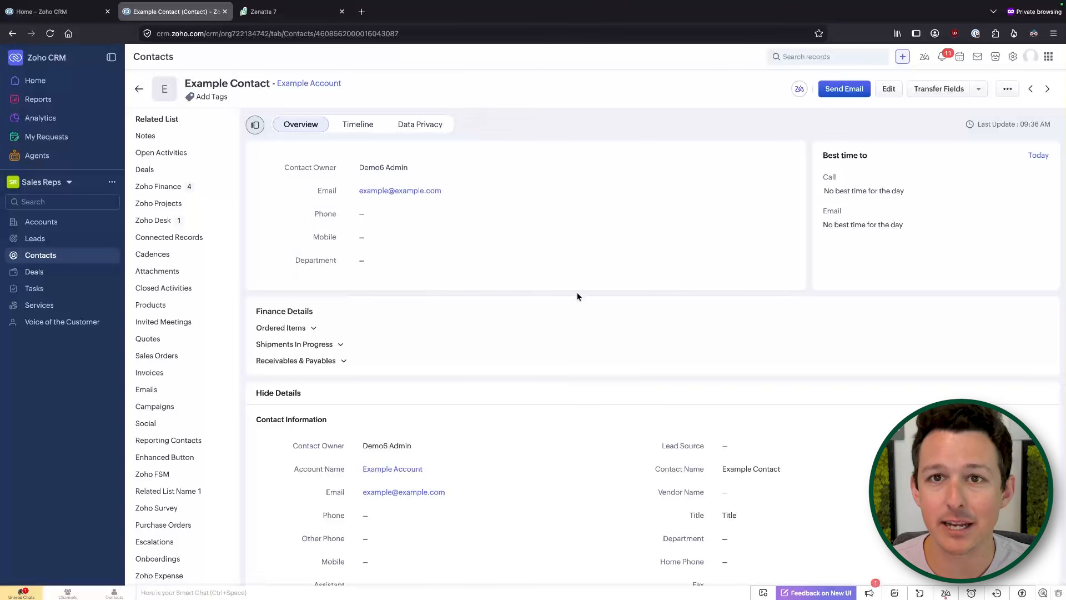
left_click_drag(271, 167, 475, 171)
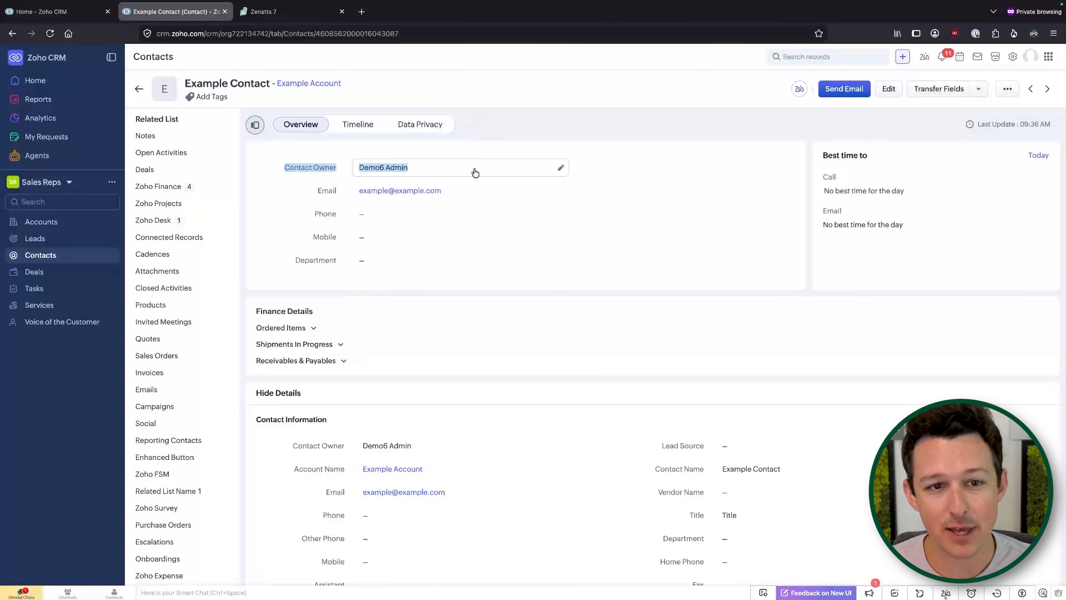
left_click(494, 77)
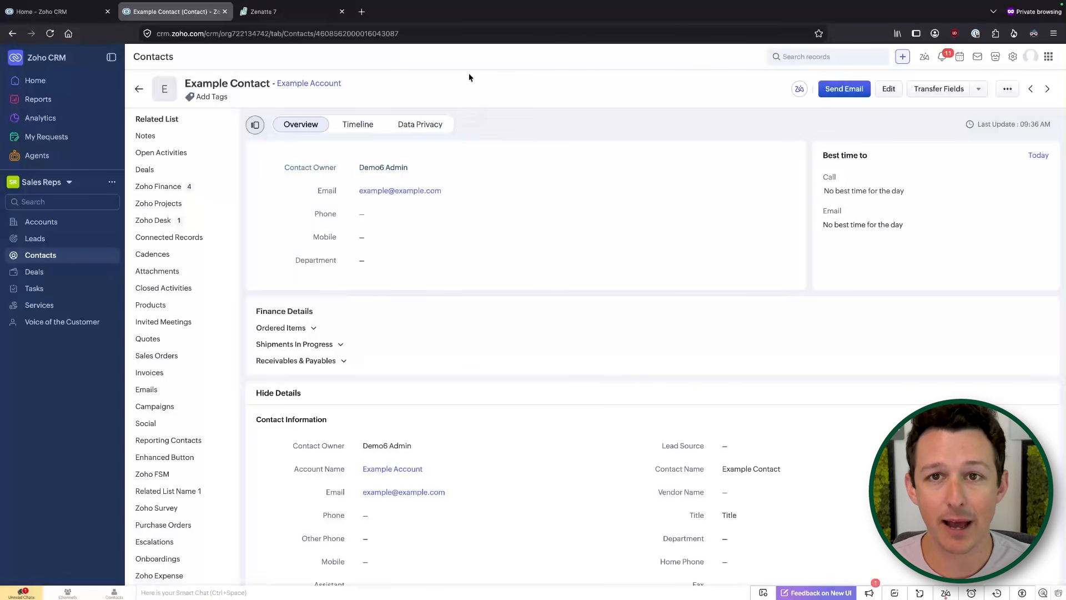
left_click(303, 17)
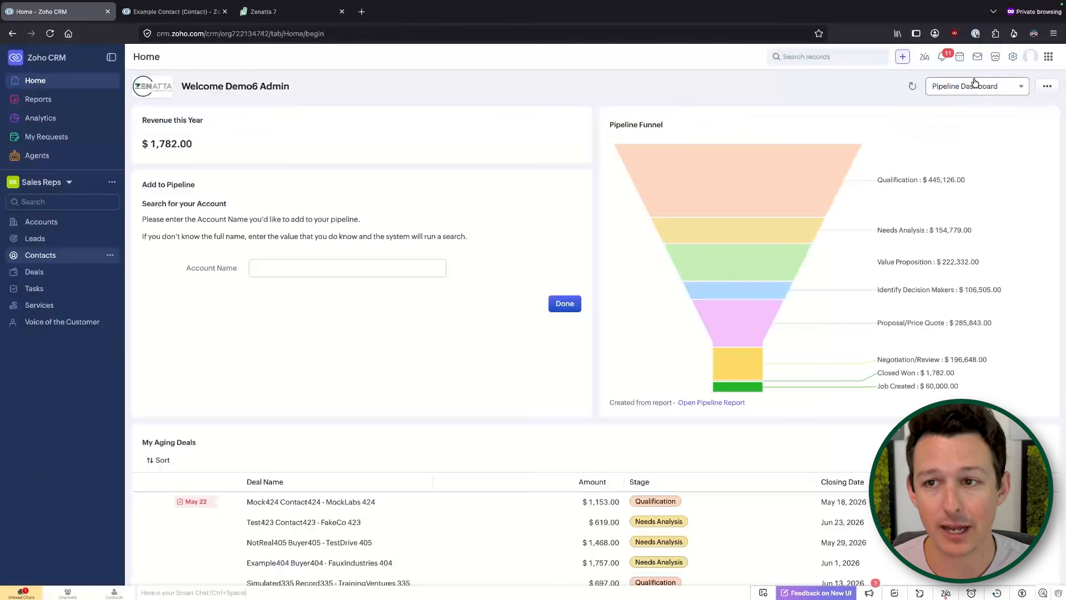
Open CommandCenter from the Zoho CRM setup page.
left_click(1012, 58)
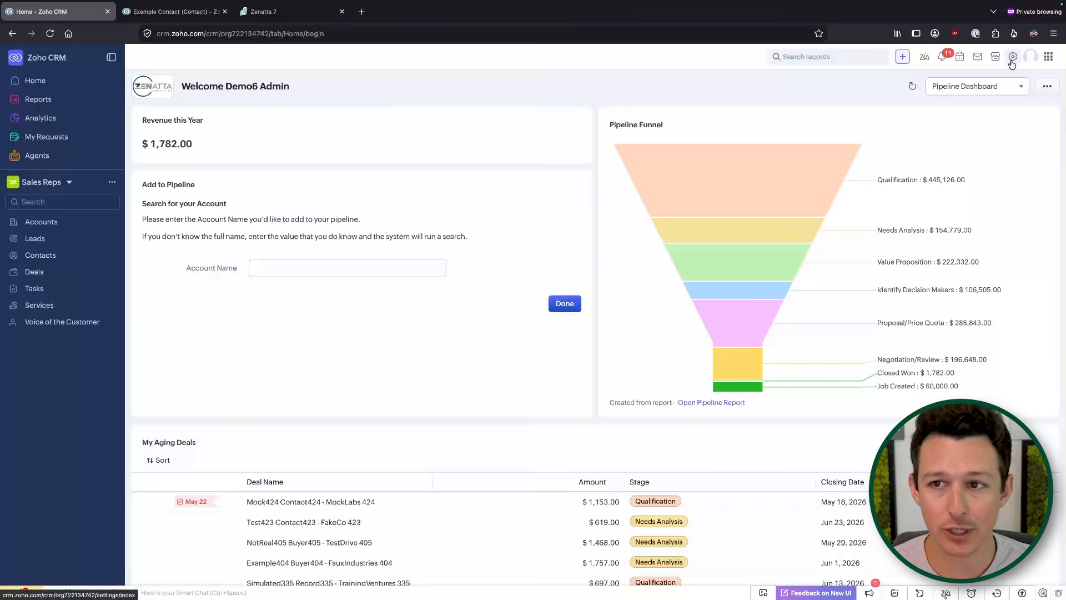
scroll(471, 183, "down", 1)
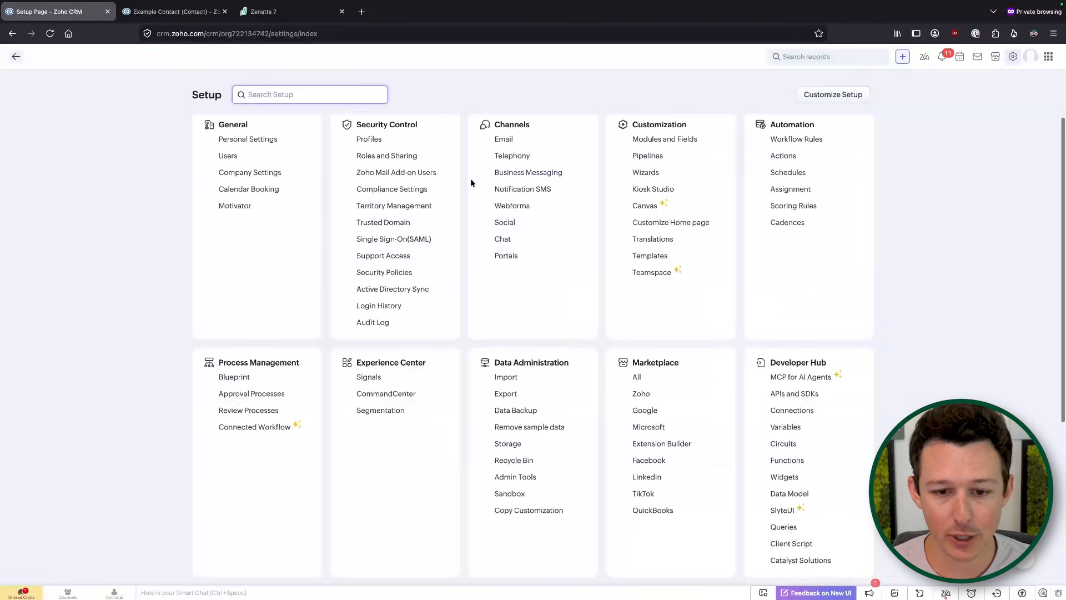
scroll(471, 182, "down", 1)
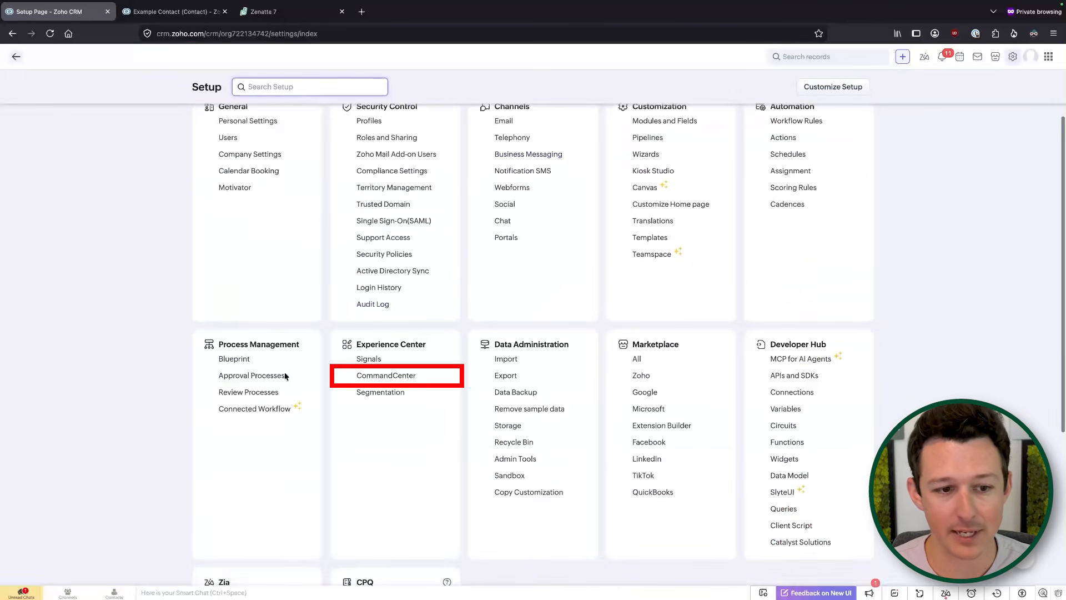
left_click(376, 374)
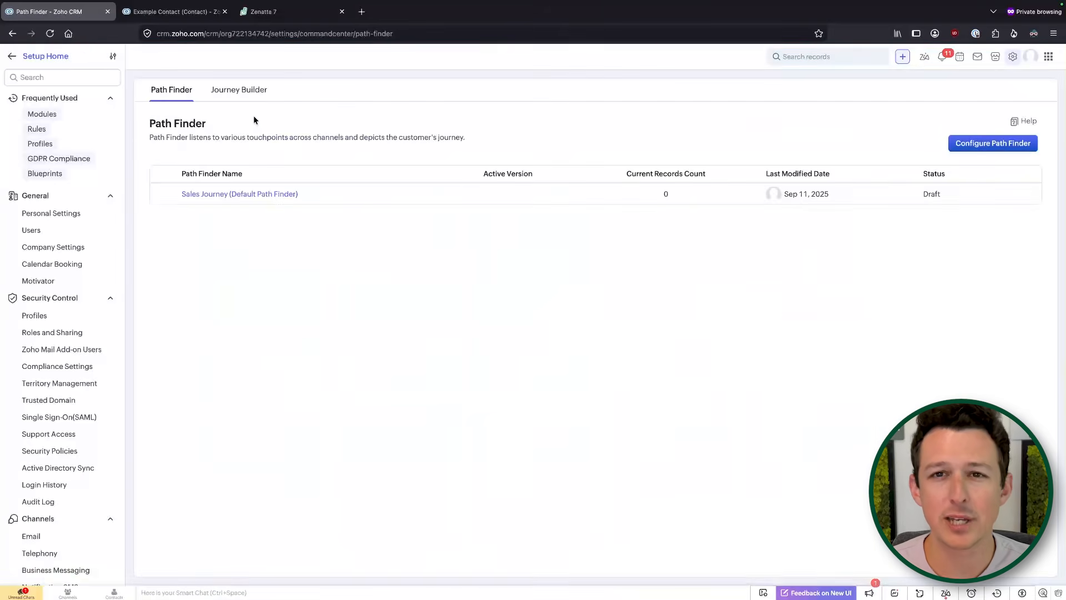
Read the descriptions of Path Finder and Journey Builder in CommandCenter.
left_click_drag(150, 124, 209, 109)
left_click(442, 140)
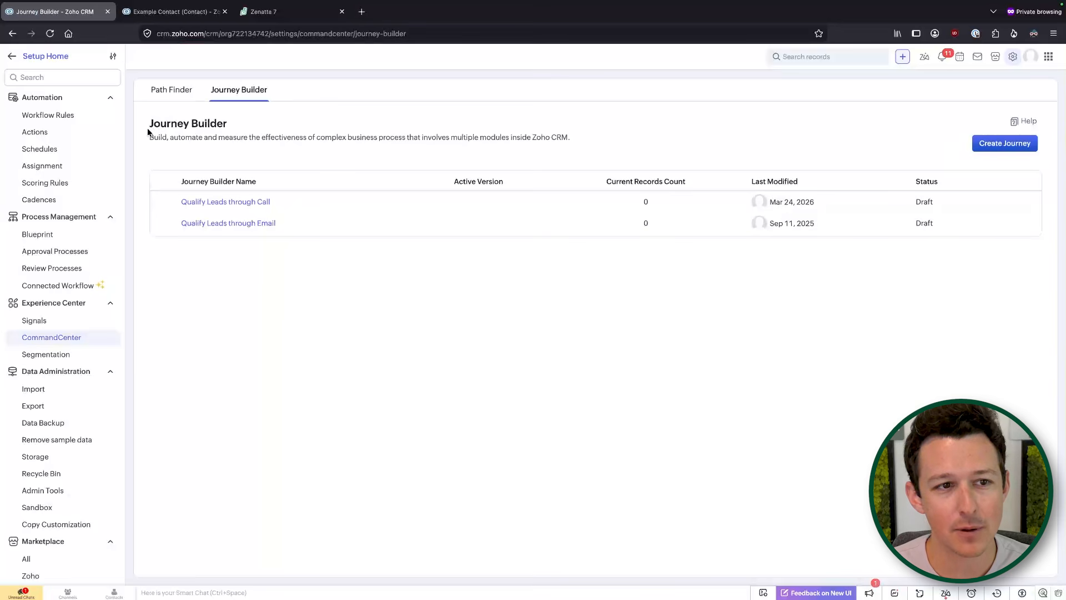
left_click_drag(149, 132, 569, 144)
left_click(562, 138)
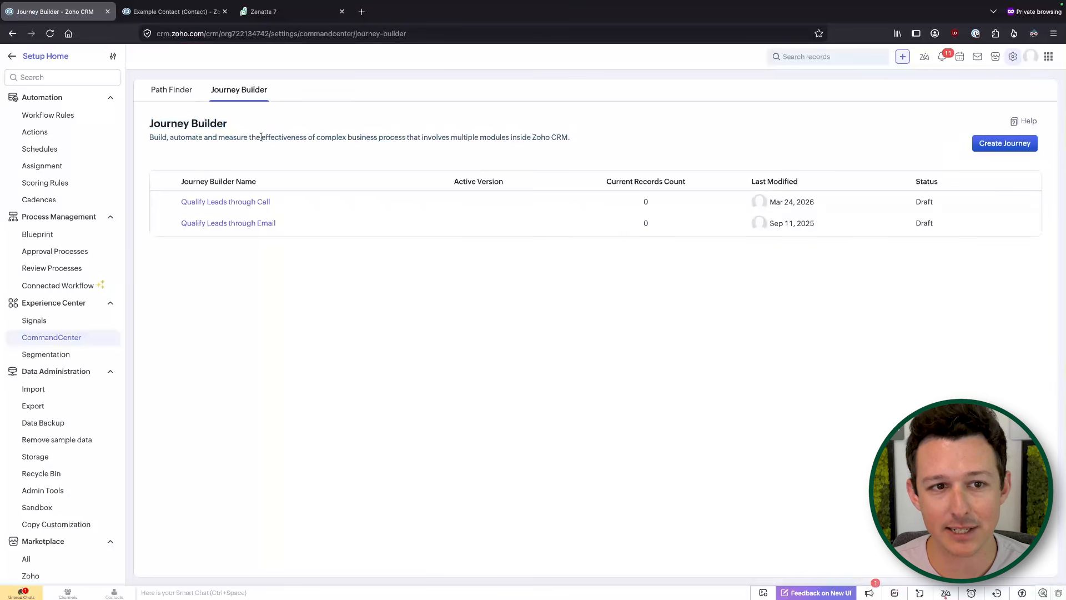
left_click_drag(260, 138, 572, 140)
left_click(525, 141)
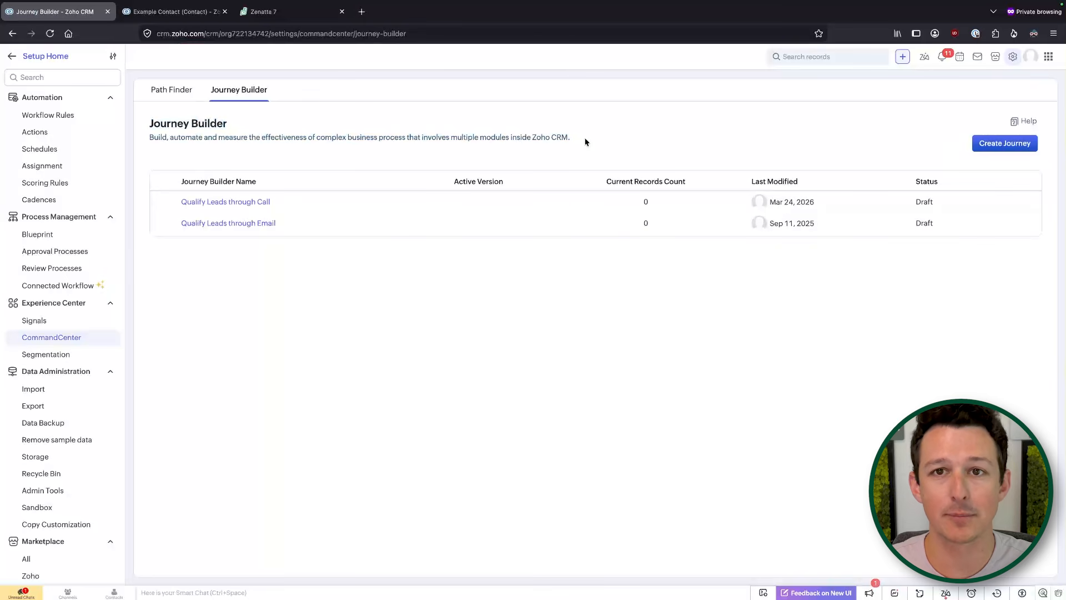
Create a journey named Desk to CRM Interactions and add its first stage below Start.
left_click(989, 142)
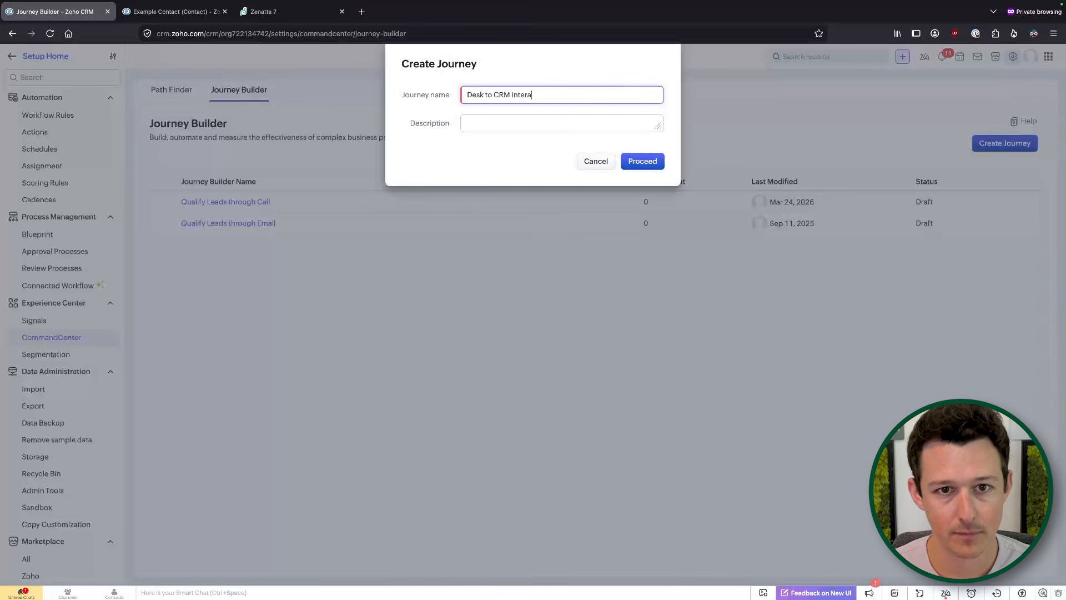
left_click(646, 162)
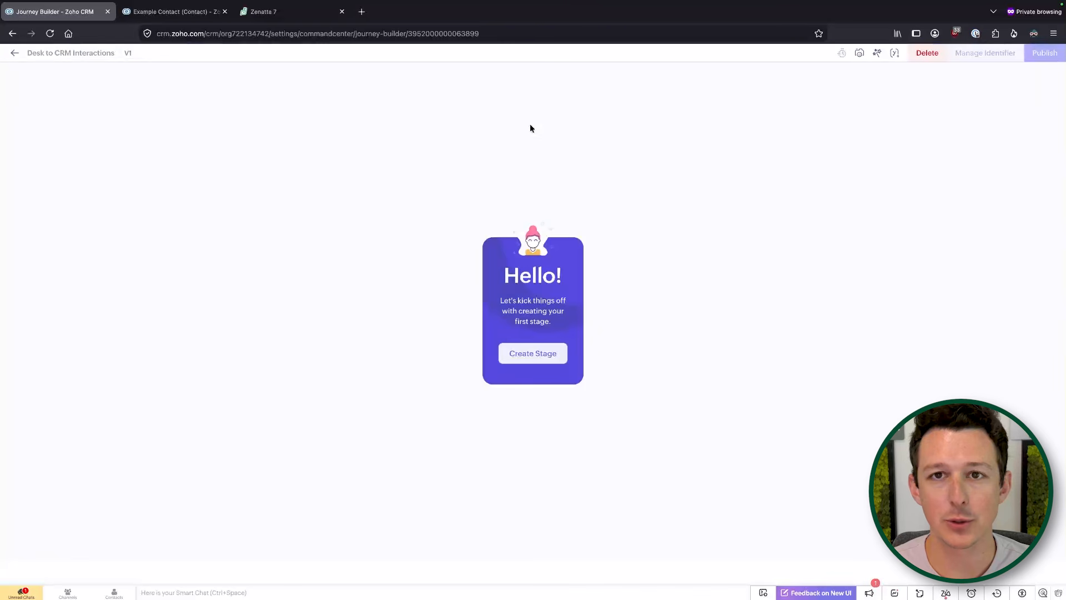
left_click(542, 356)
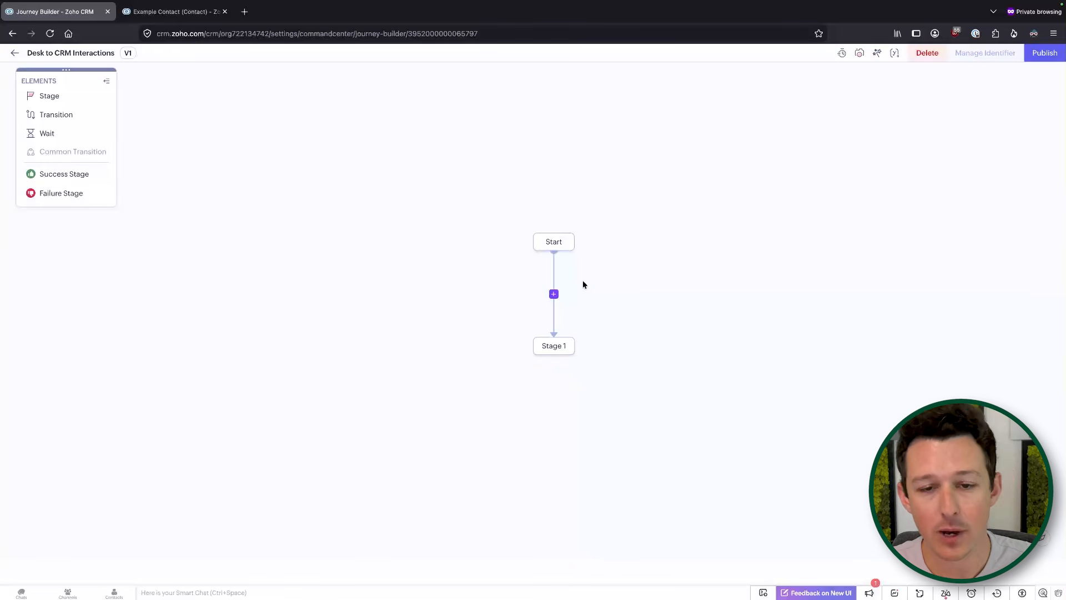
mouse_move(554, 242)
left_mouse_down()
mouse_move(543, 233)
mouse_move(556, 237)
left_mouse_up()
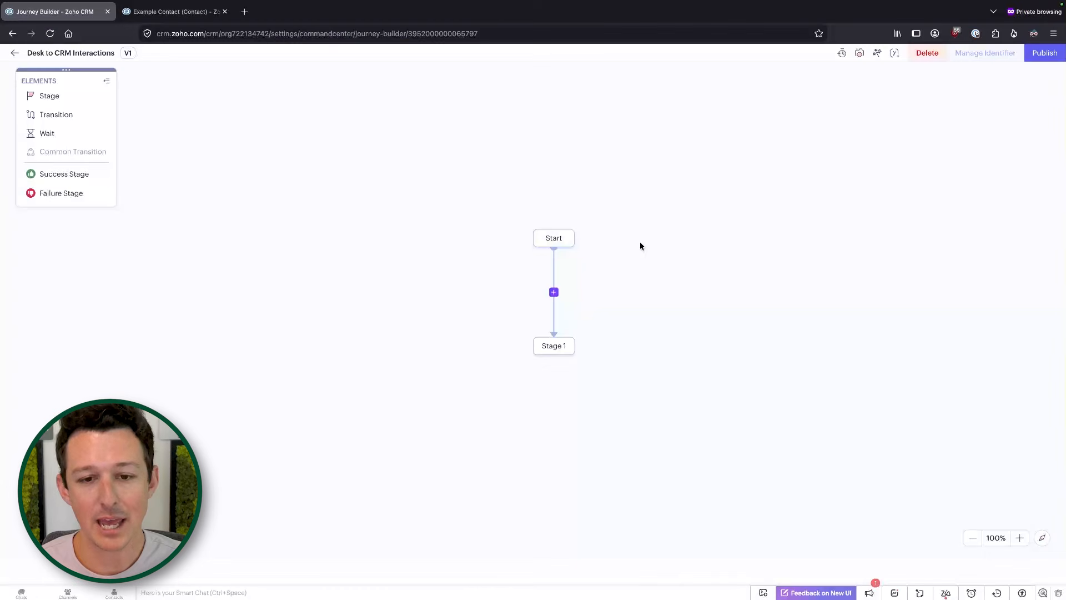
Open the signal chooser for the connection between Start and Stage 1 and browse the signals by app.
left_click(554, 293)
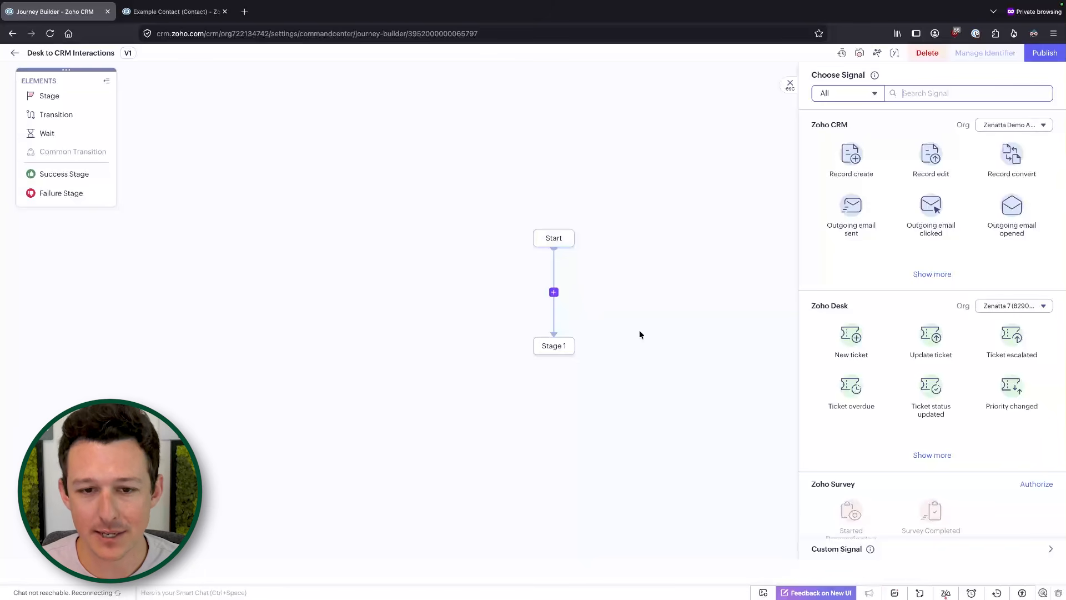
scroll(938, 222, "down", 5)
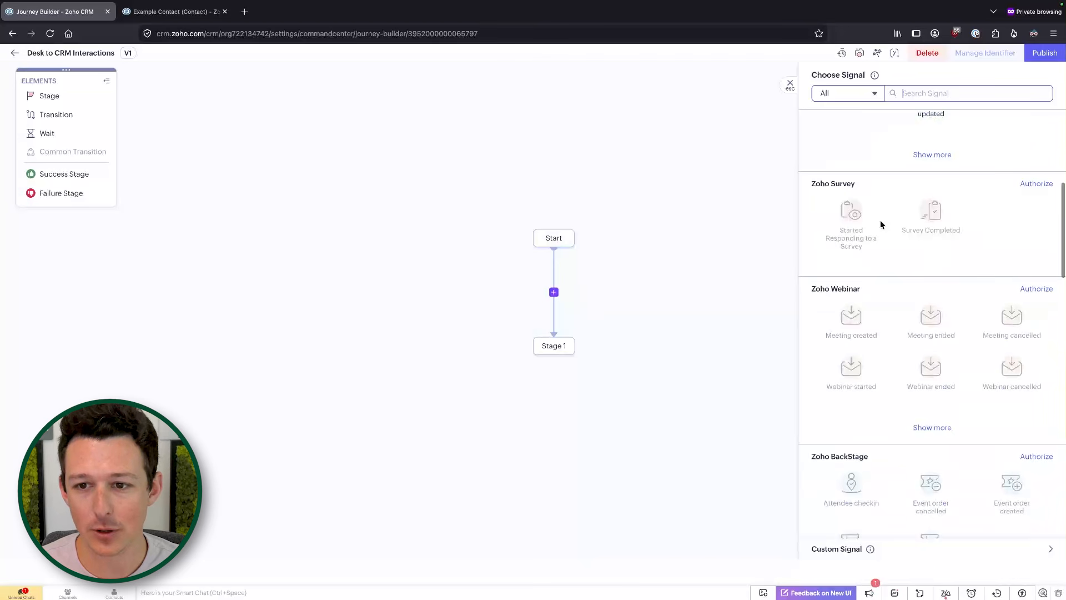
scroll(930, 193, "up", 5)
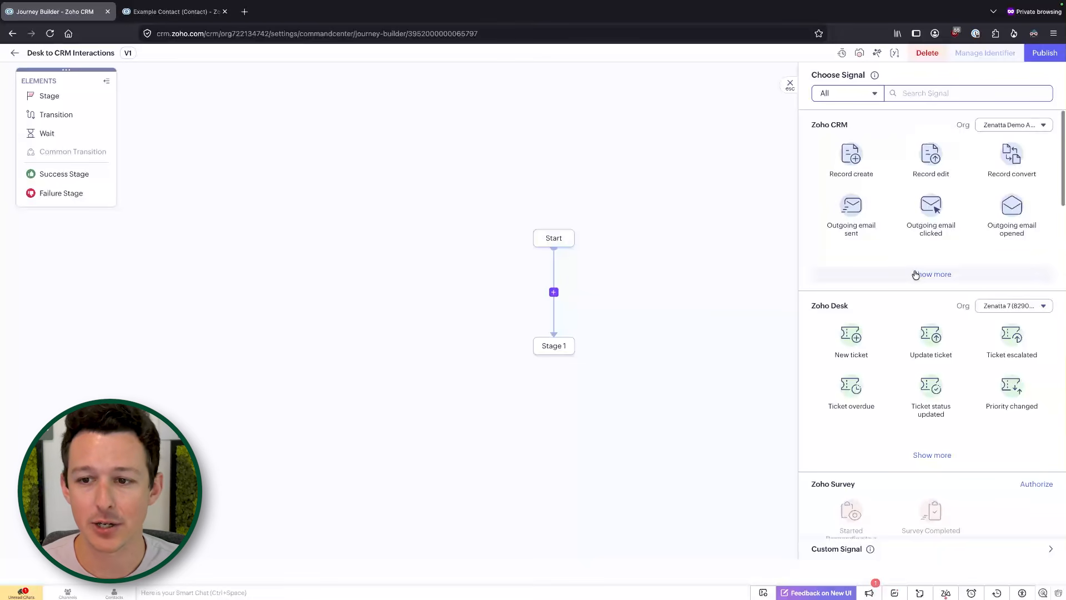
Examine the full list of Zoho CRM signals, including the integrated Zoho Desk, Survey and Webinar signals.
left_click(932, 274)
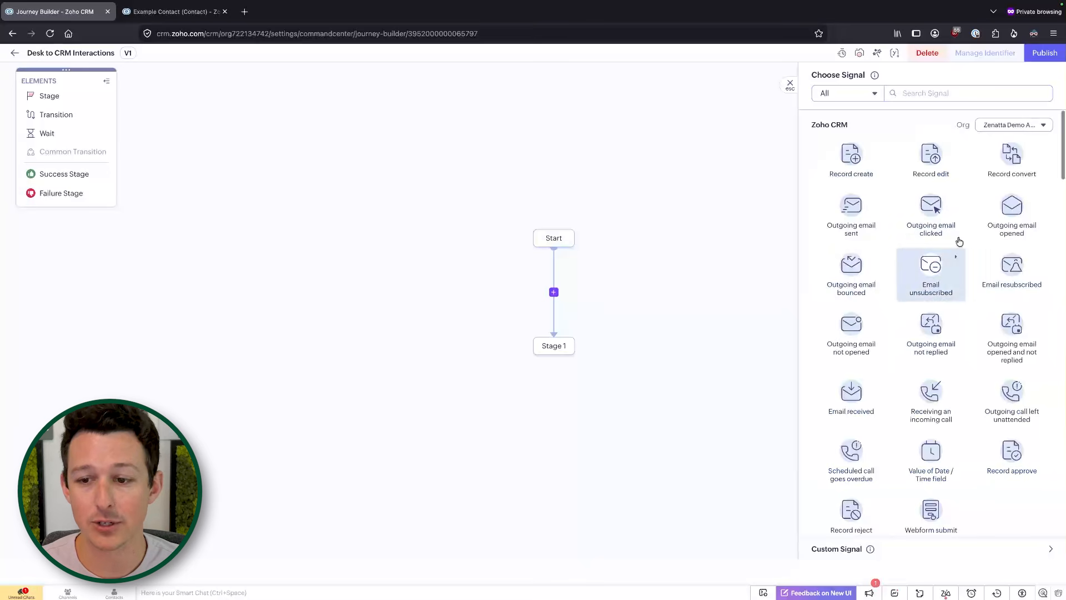
scroll(947, 203, "down", 3)
scroll(946, 203, "down", 4)
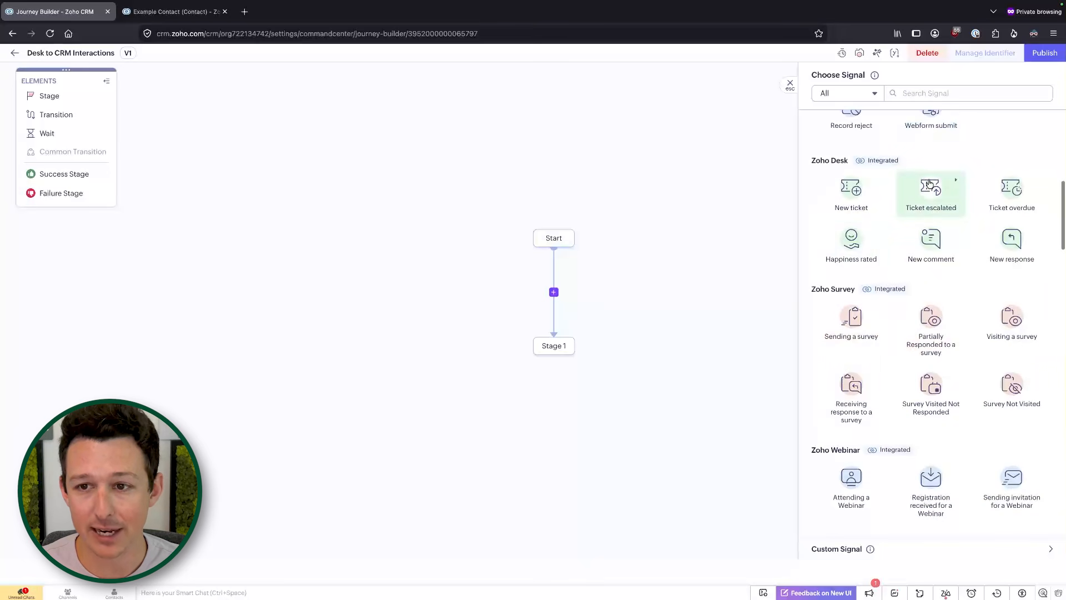
scroll(928, 176, "down", 3)
scroll(927, 333, "up", 4)
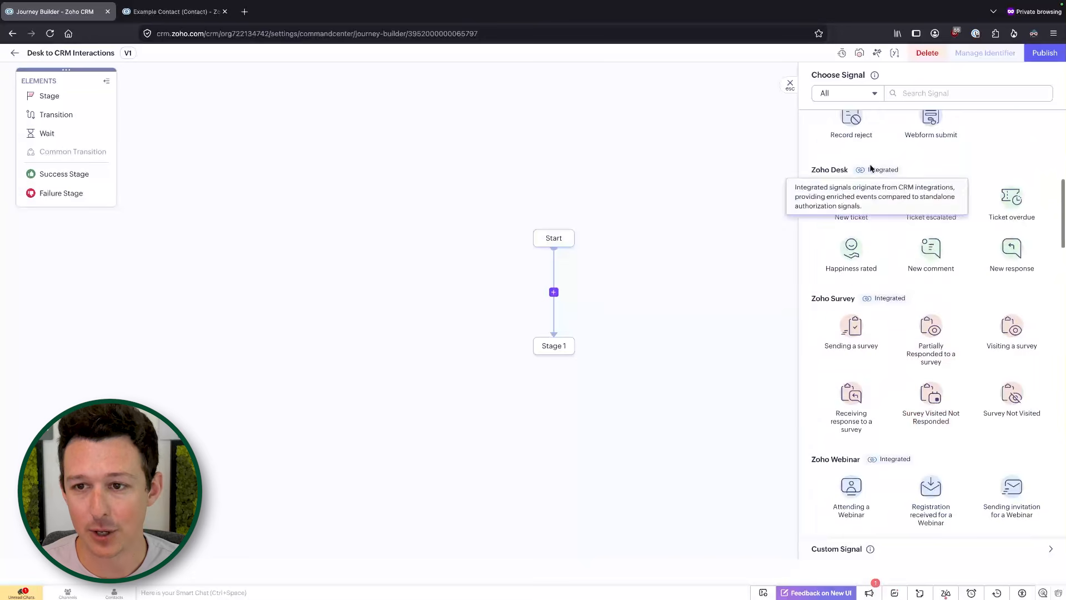
scroll(849, 167, "down", 2)
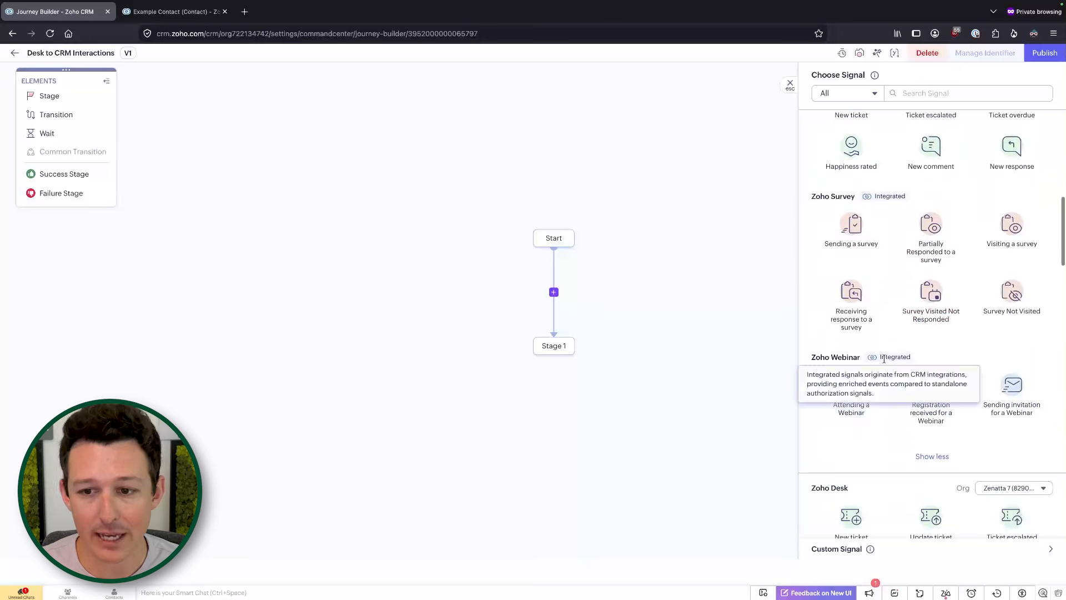
scroll(883, 377, "up", 1)
scroll(883, 369, "down", 6)
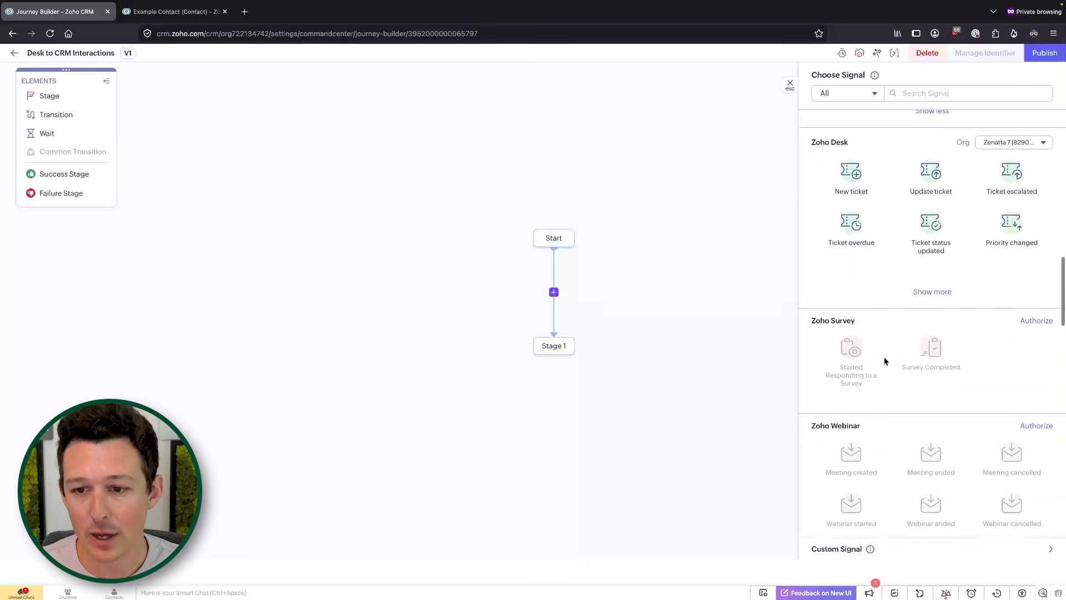
scroll(881, 361, "up", 5)
scroll(911, 297, "up", 5)
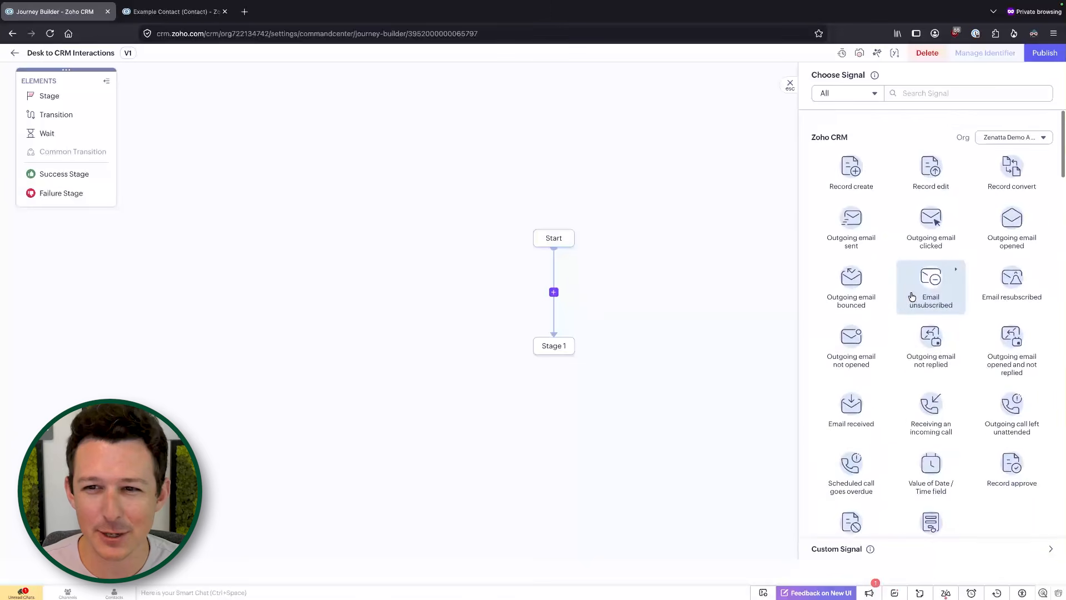
scroll(922, 227, "down", 10)
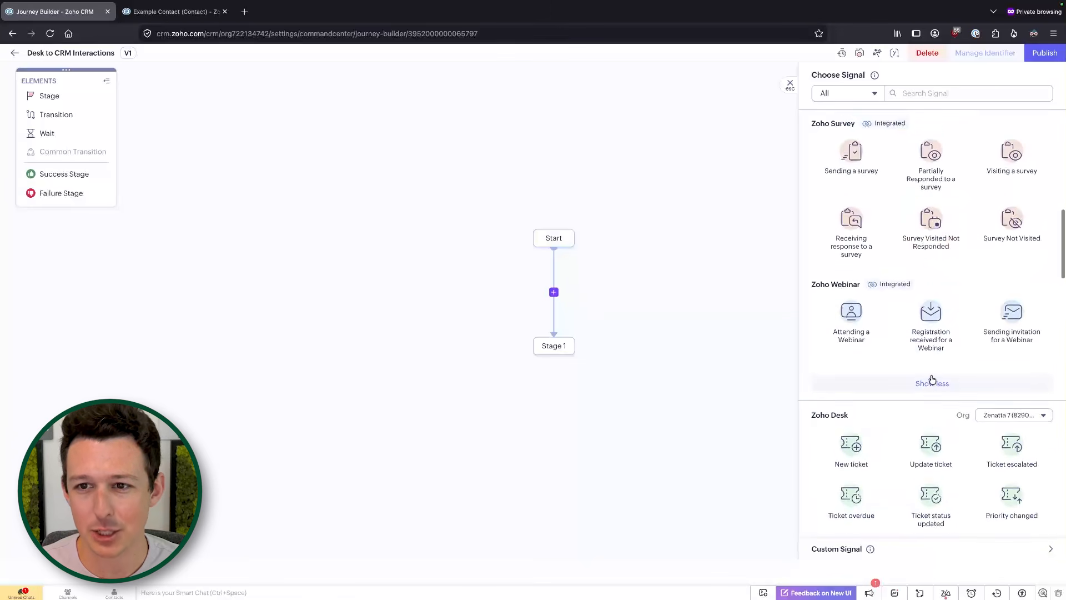
scroll(940, 355, "up", 4)
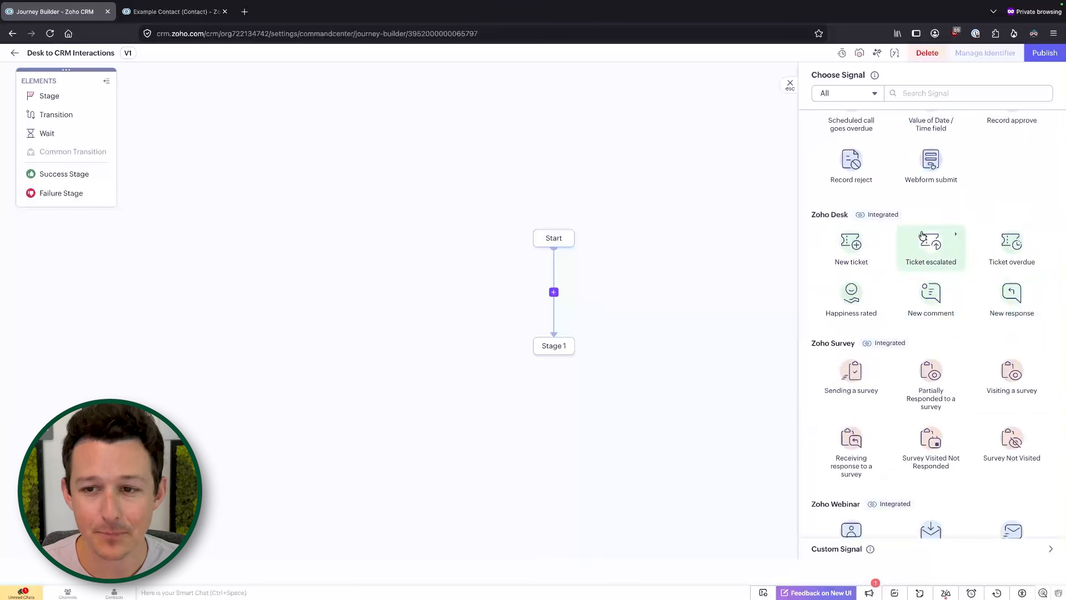
scroll(922, 236, "down", 6)
left_click(940, 274)
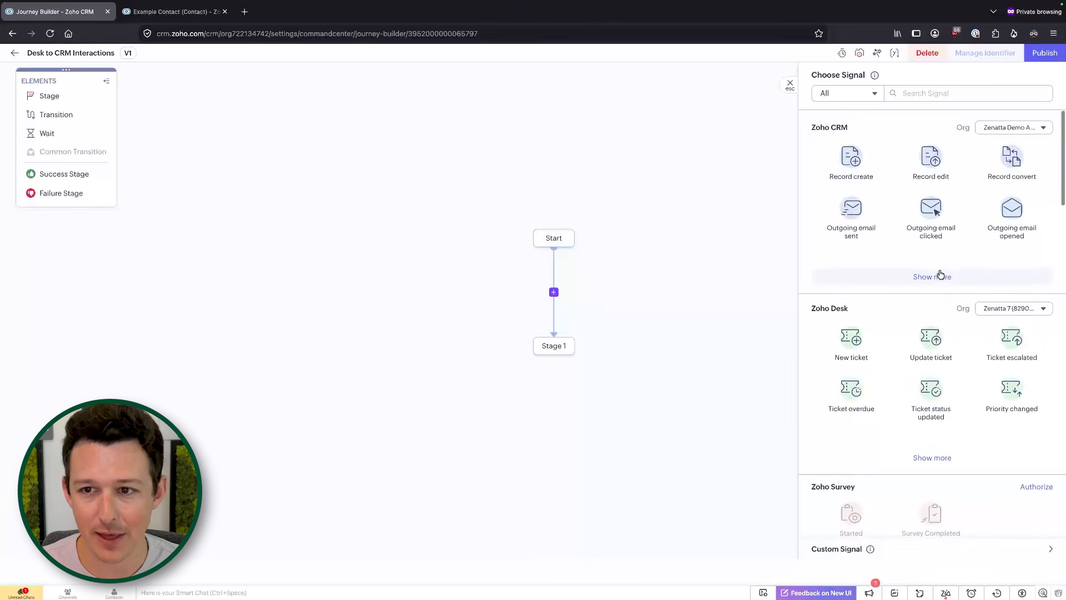
Compare the full list of standalone Zoho Desk signals with the integrated Zoho Desk signals under Zoho CRM.
left_click(937, 456)
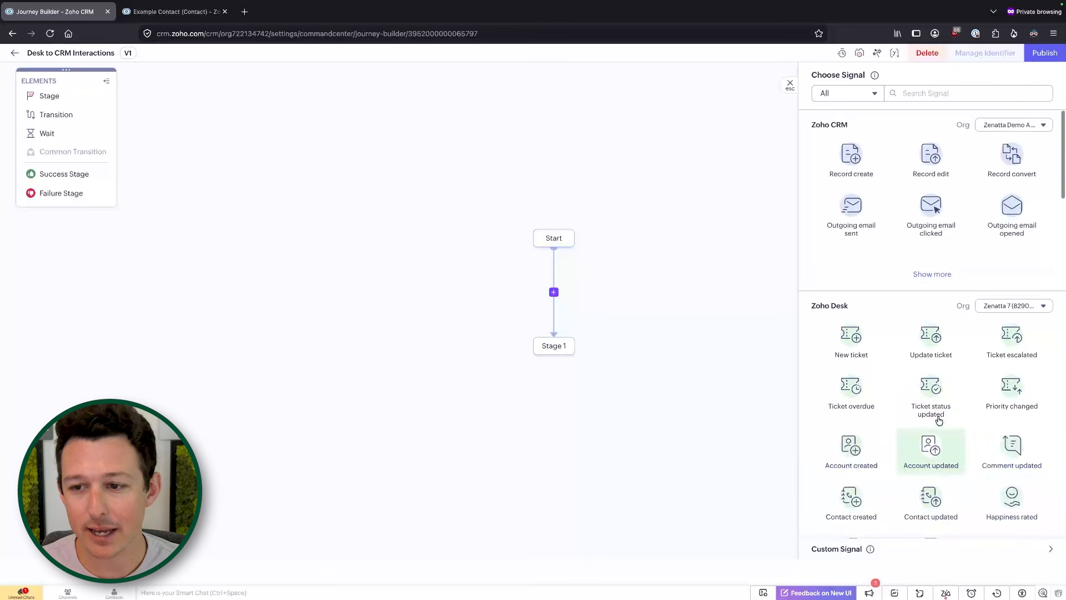
scroll(939, 420, "down", 4)
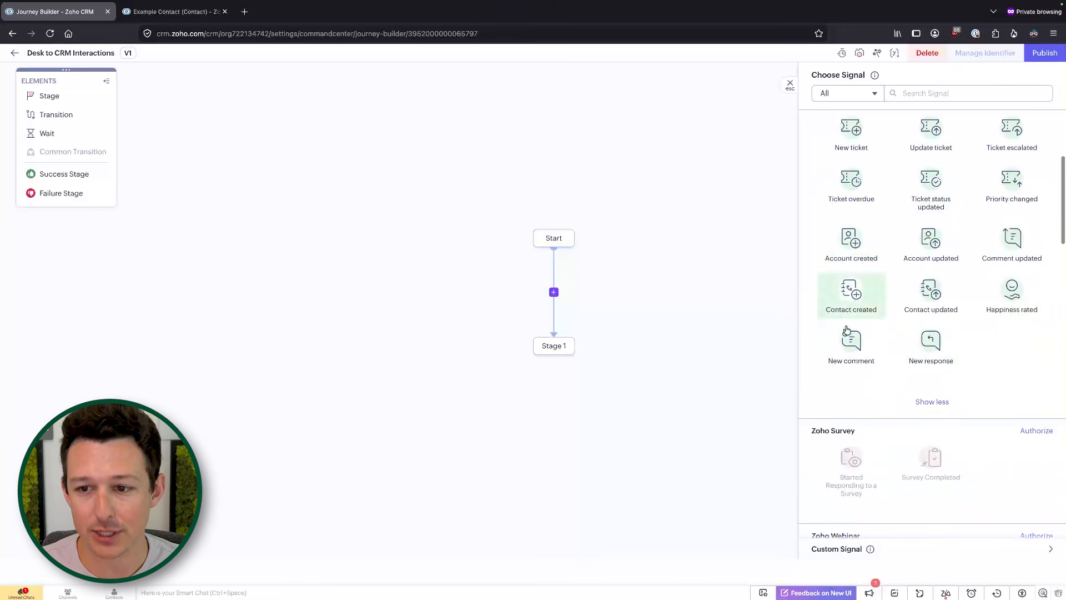
scroll(916, 300, "up", 2)
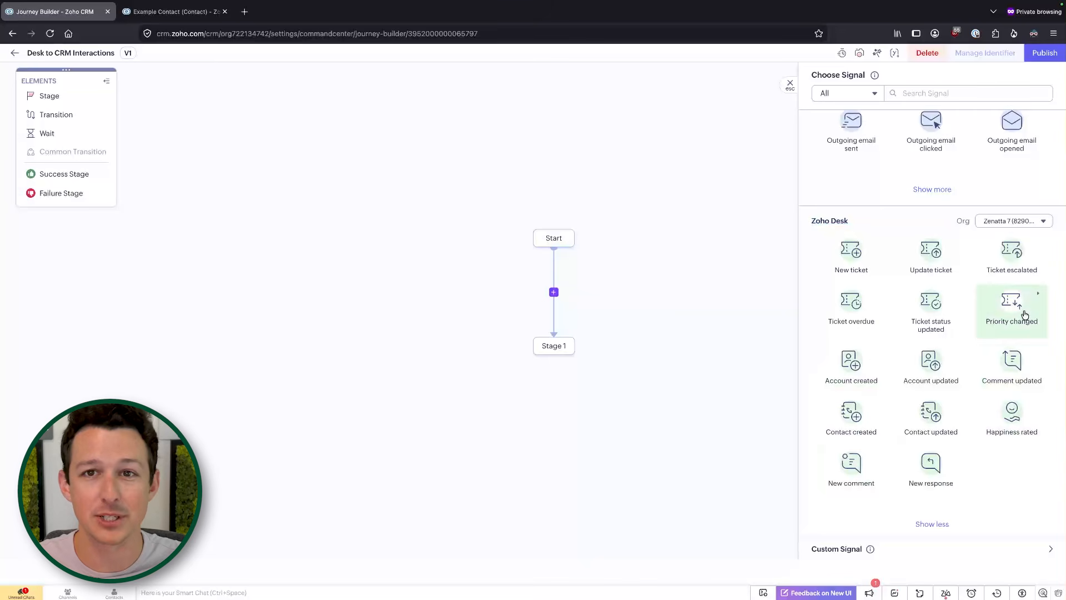
left_click(937, 190)
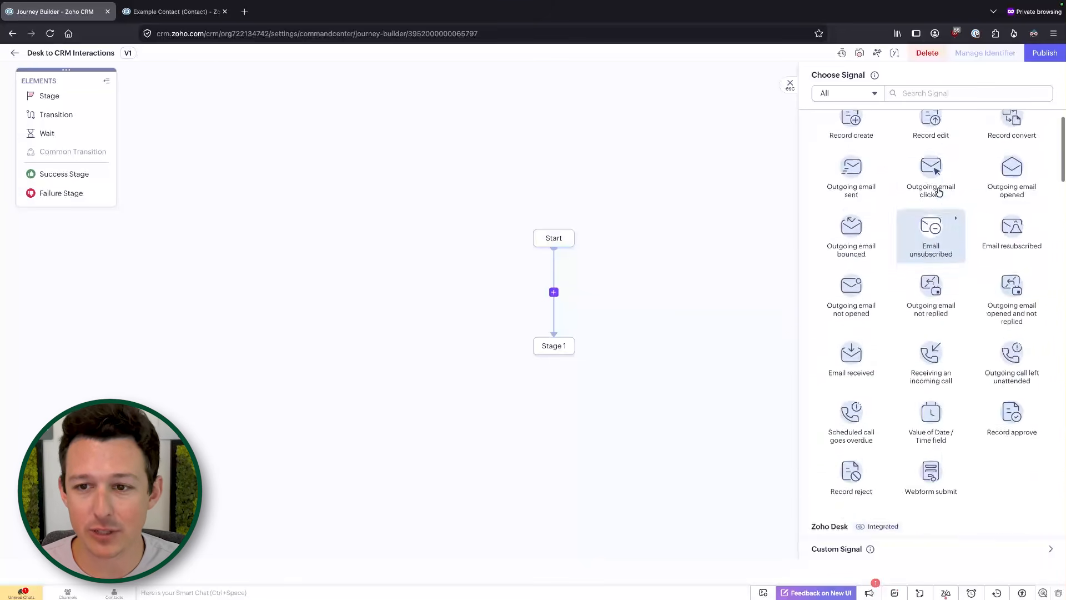
scroll(938, 192, "down", 5)
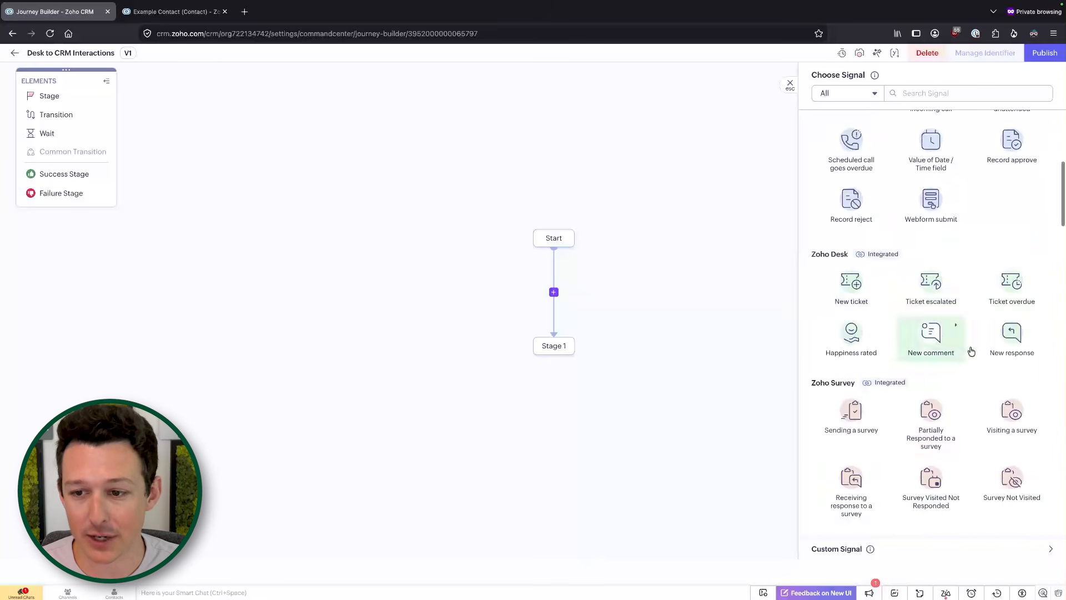
scroll(969, 334, "down", 5)
left_click(931, 311)
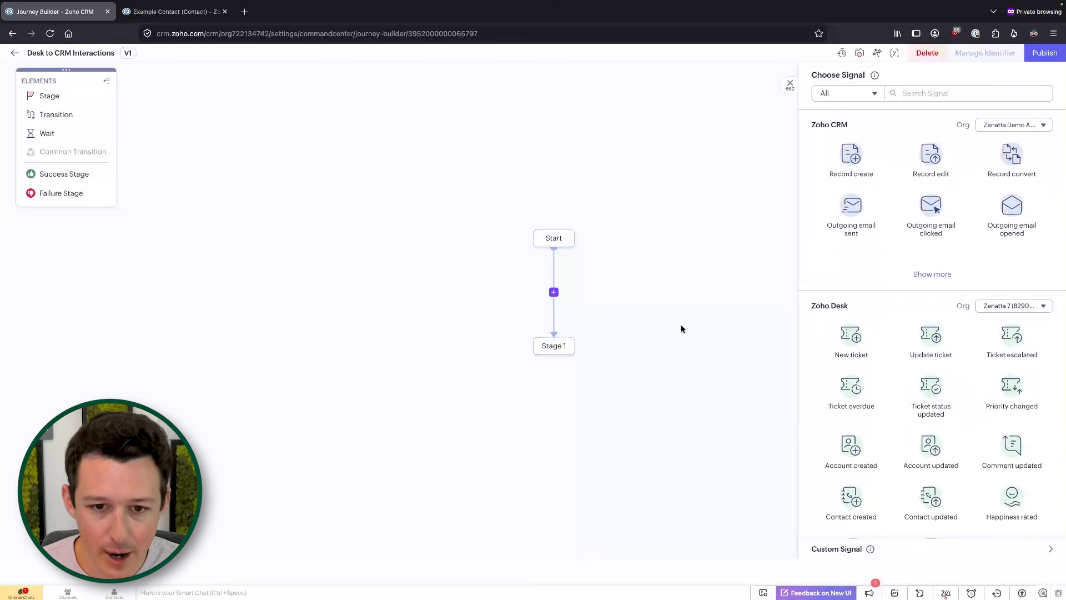
Move Stage 1 on the journey canvas so it sits below and to the left of Start.
left_click_drag(553, 345, 453, 338)
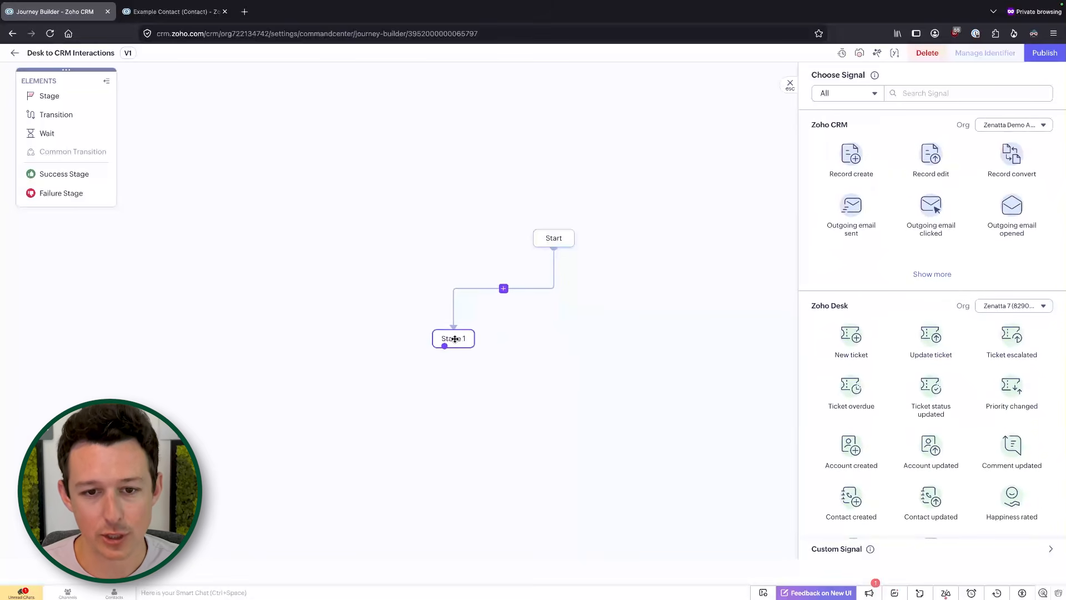
Leave the signal chooser and move Stage 1 further left on the journey canvas, keeping its height.
key("Escape")
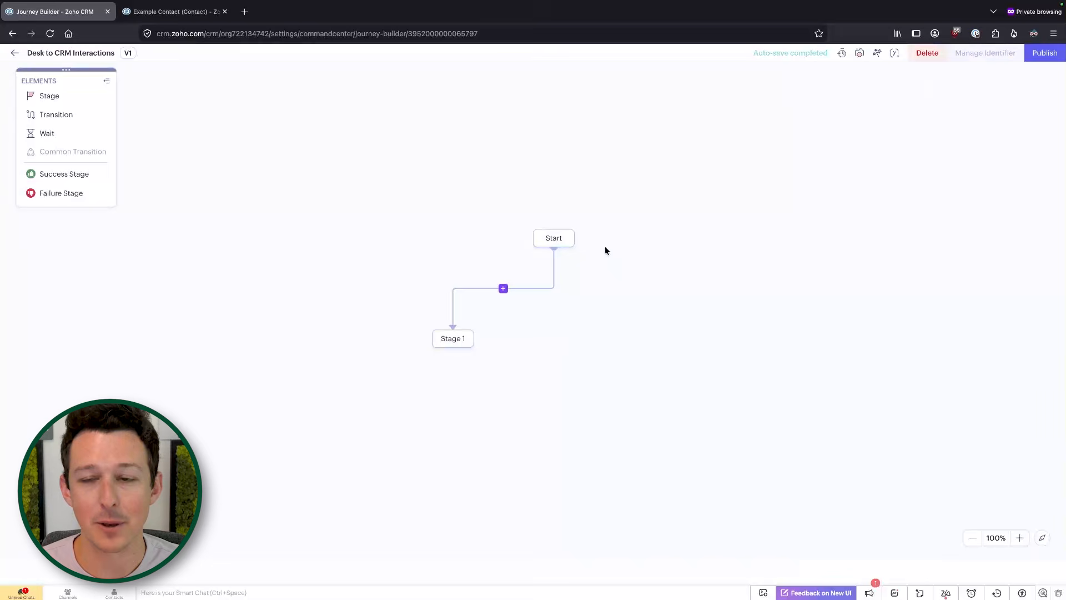
left_click(555, 234)
left_click(453, 338)
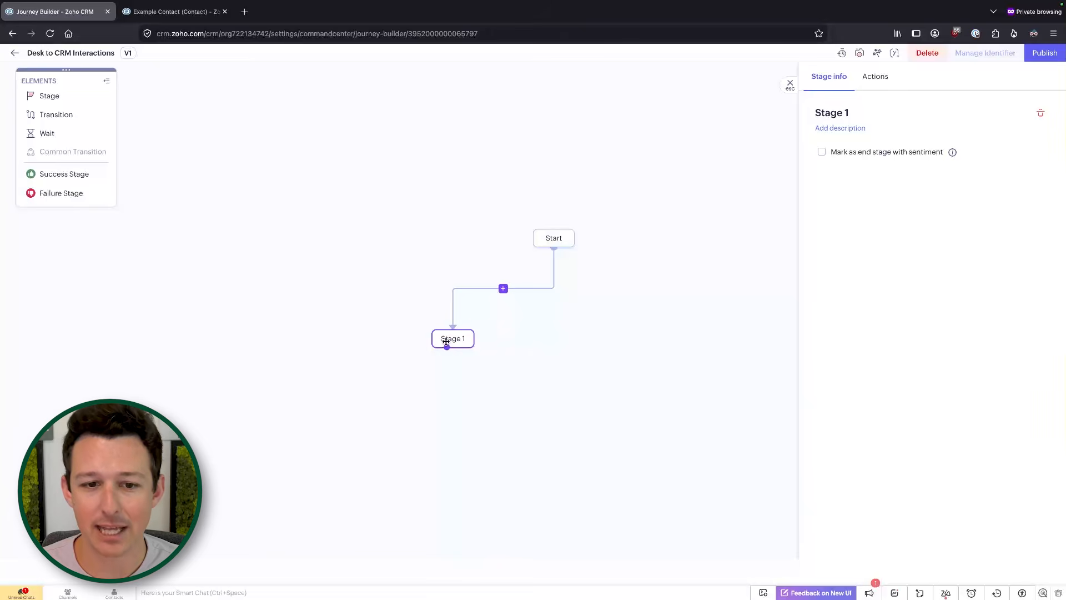
left_click_drag(446, 341, 375, 340)
left_click(488, 338)
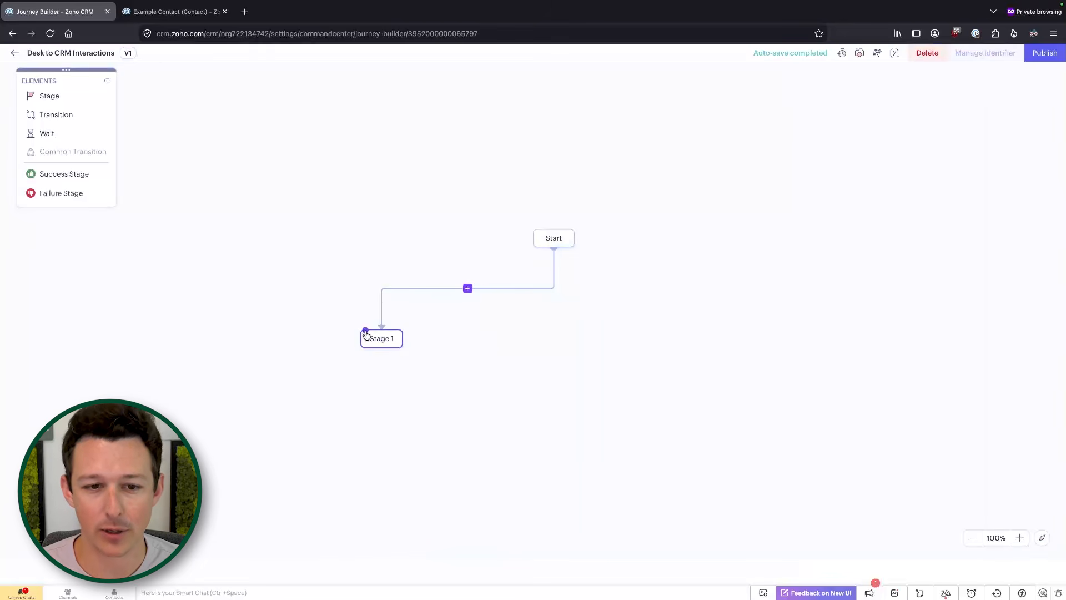
Assign the Zoho Desk New ticket signal to the Start–Stage 1 connection for the Zenatta 7 and Field Service Management departments.
left_click(468, 288)
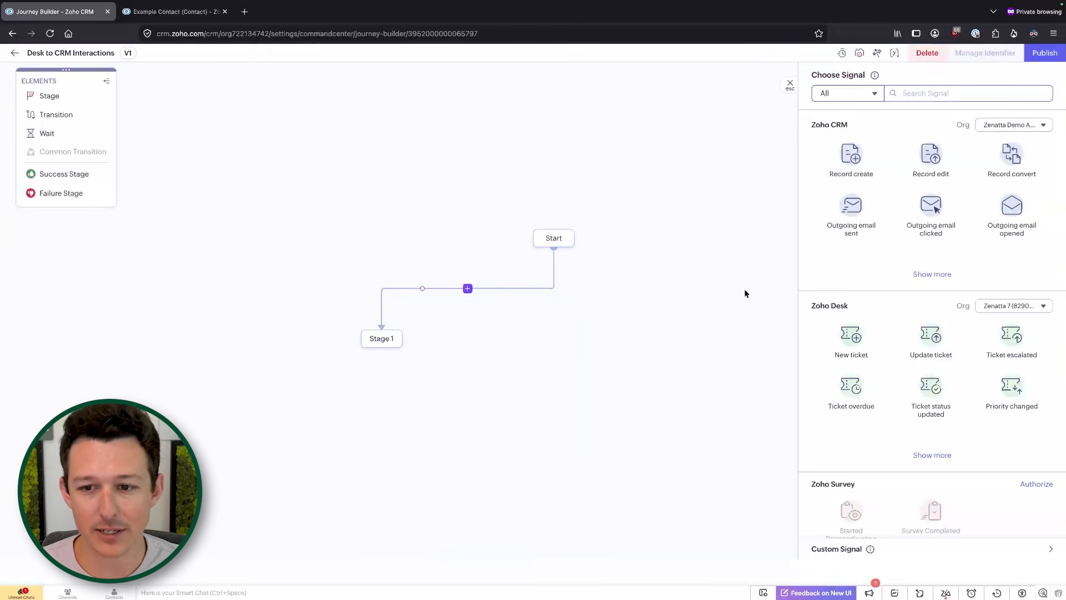
left_click(858, 339)
left_click(823, 167)
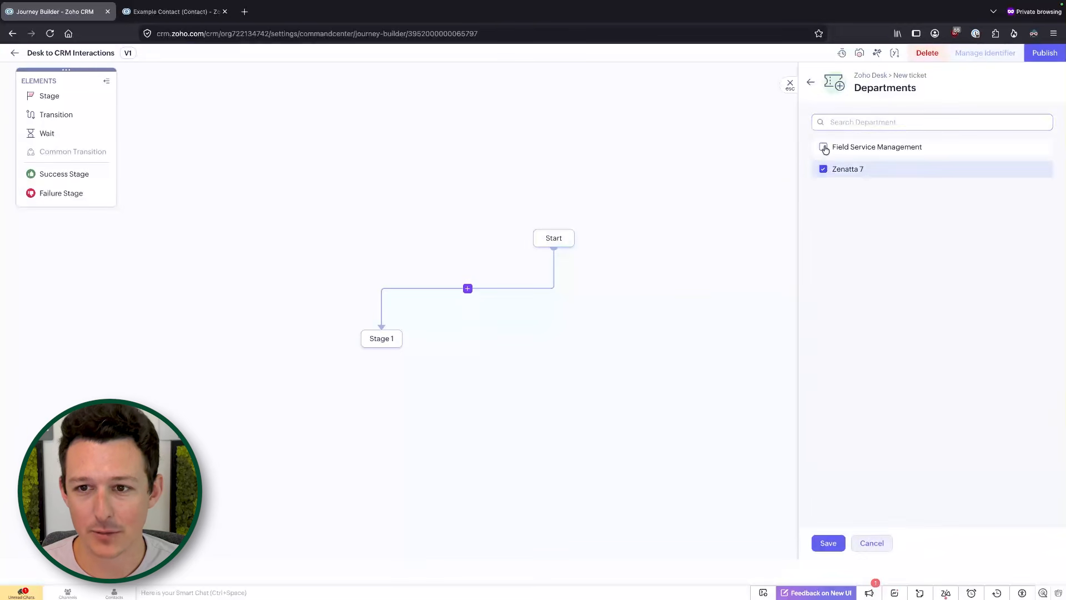
left_click(824, 147)
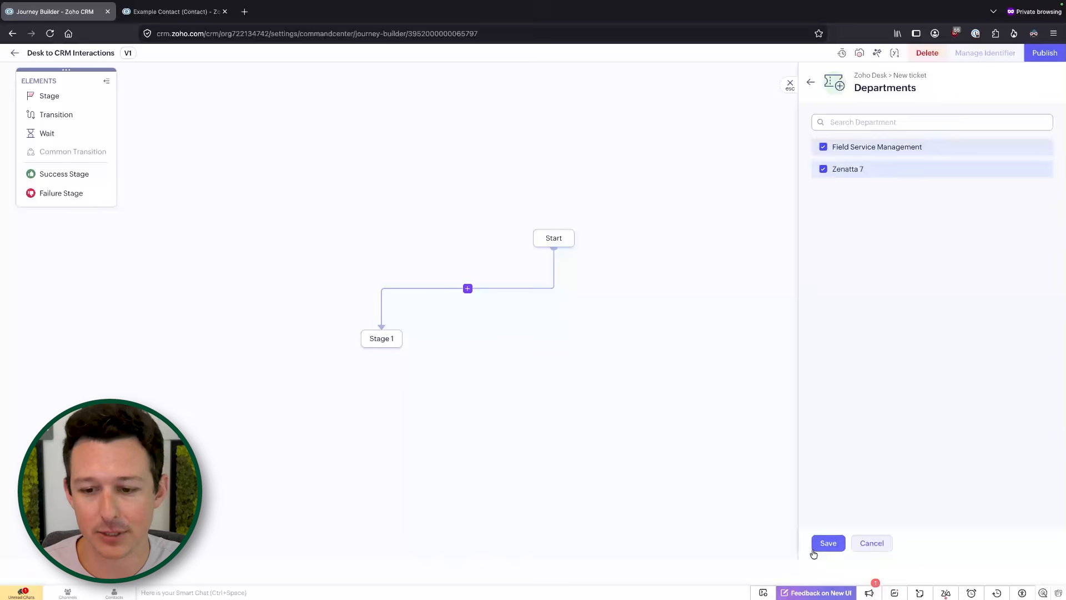
left_click(826, 542)
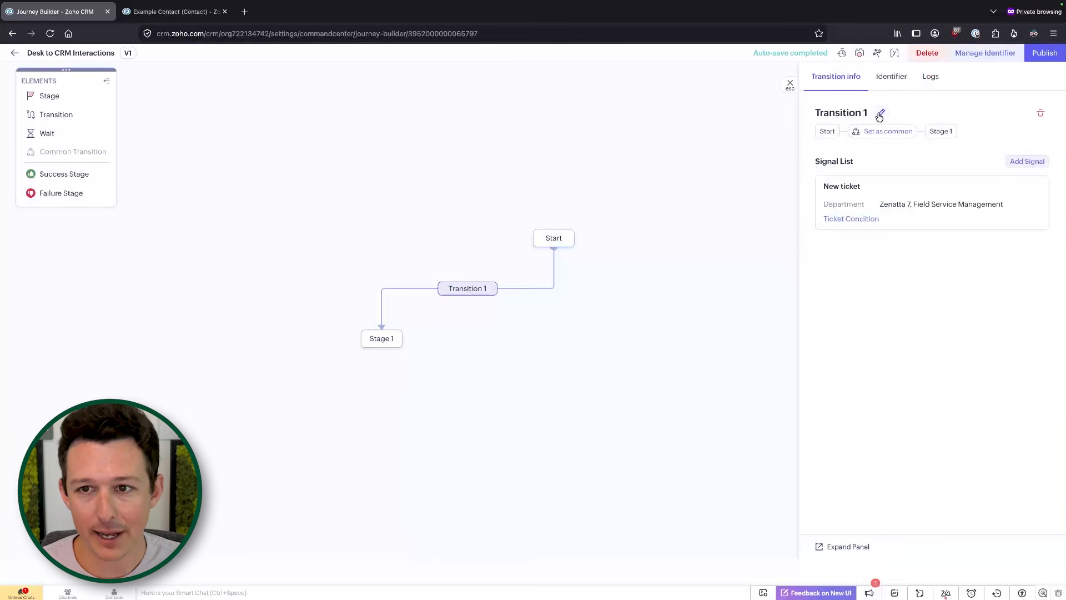
Rename the transition between Start and Stage 1 to Ticket Created.
left_click(879, 112)
triple_click(850, 124)
type("T")
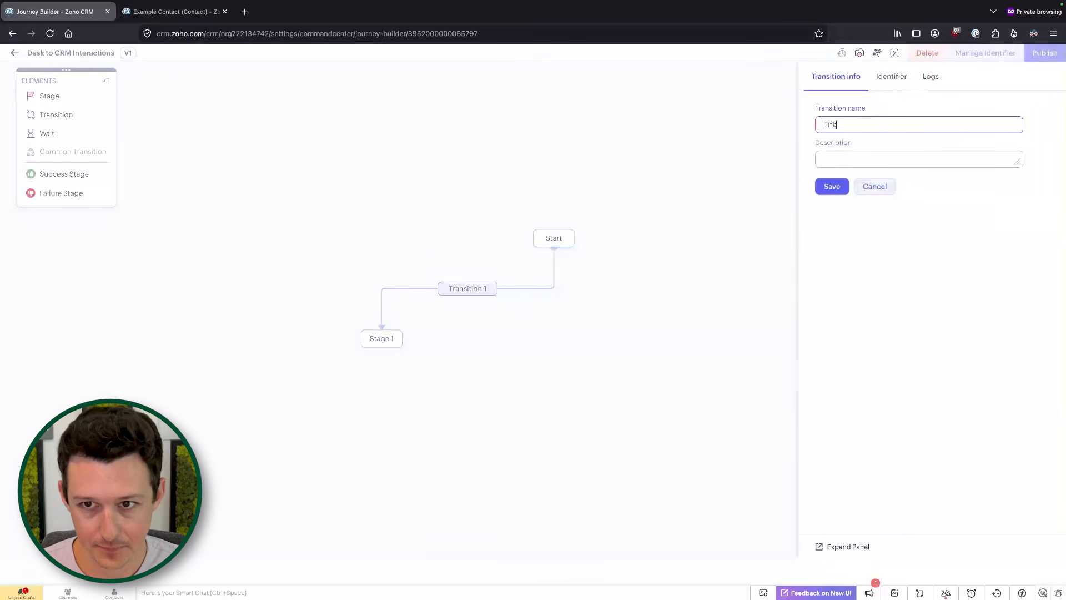
type("icket Created")
left_click(830, 187)
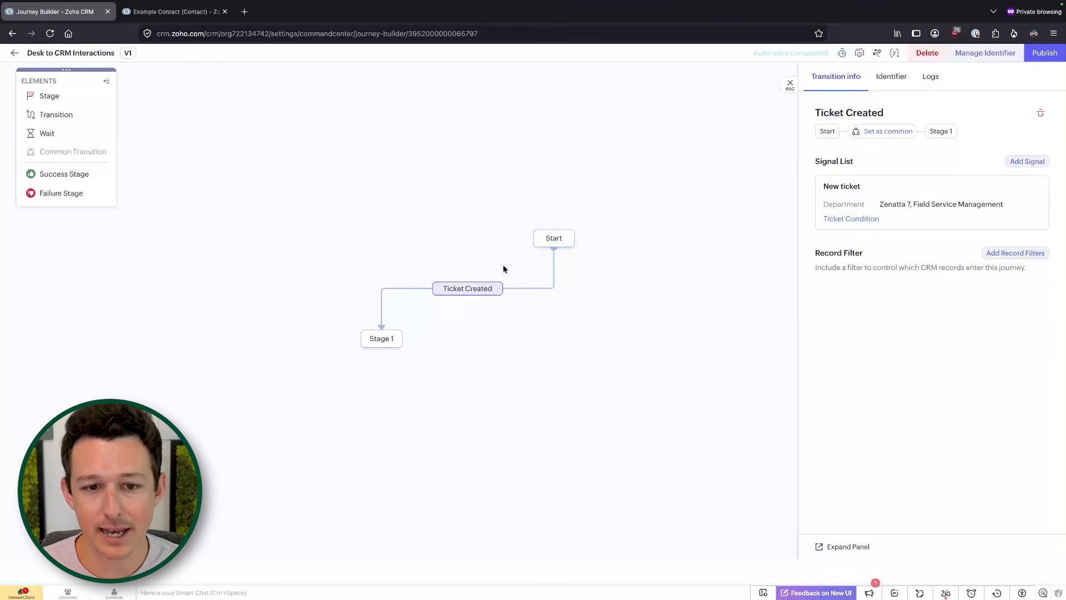
Set Email as the identifier for the Ticket Created transition's New ticket signal.
left_click(888, 78)
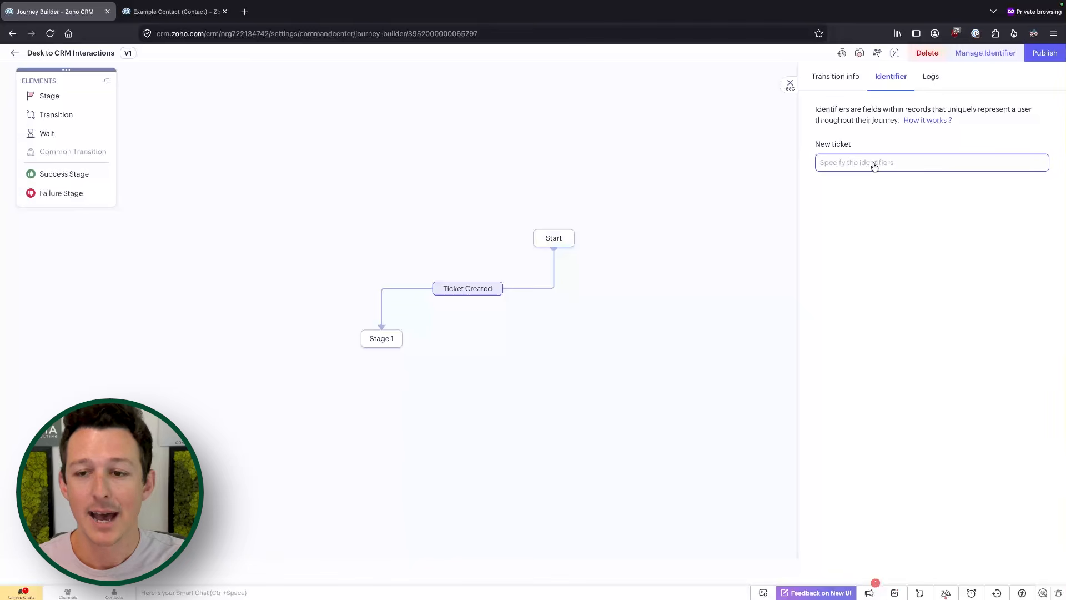
left_click(875, 165)
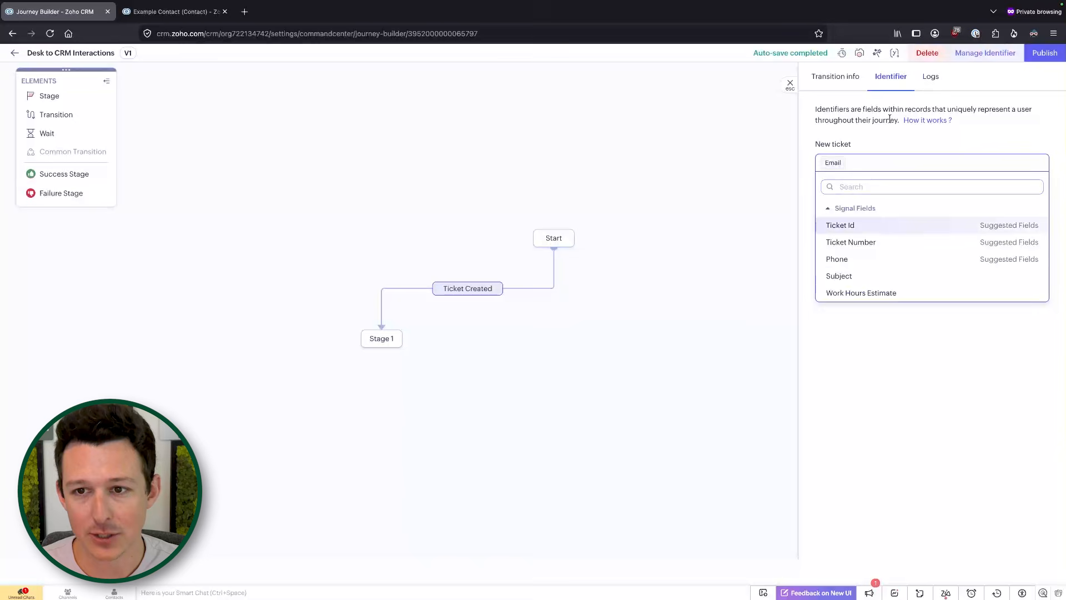
left_click(890, 119)
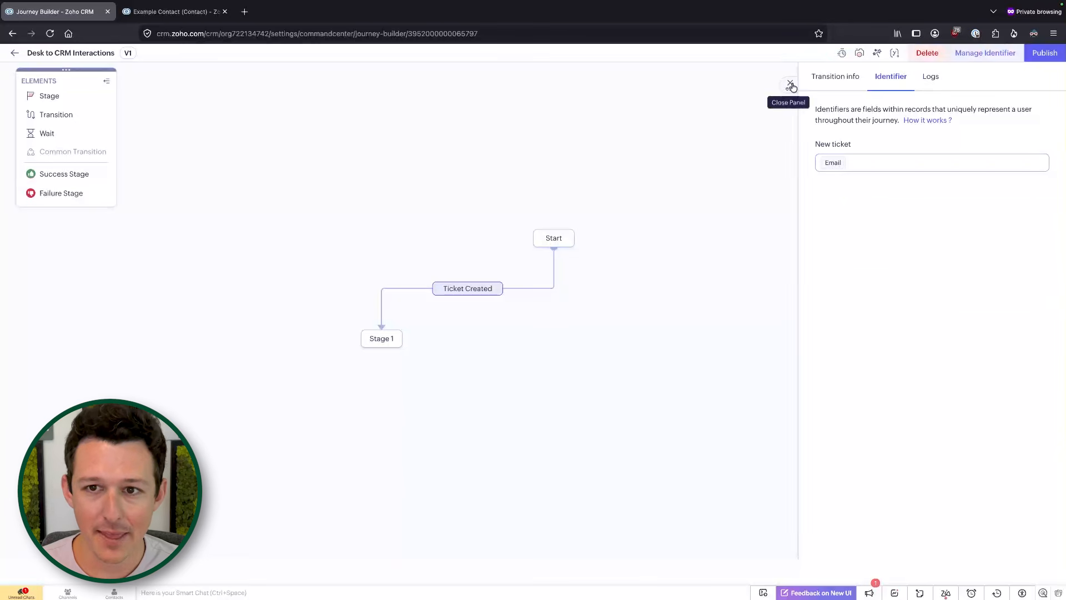
Review Stage 1's actions and info, and check the journey's overview of incoming signals and identifiers.
left_click(379, 339)
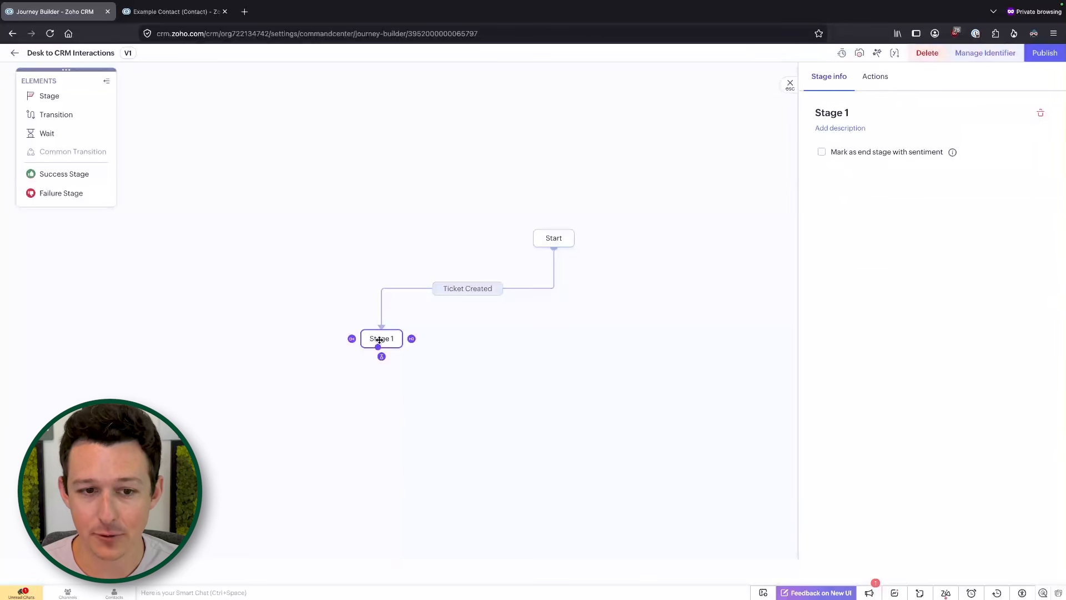
left_click(876, 78)
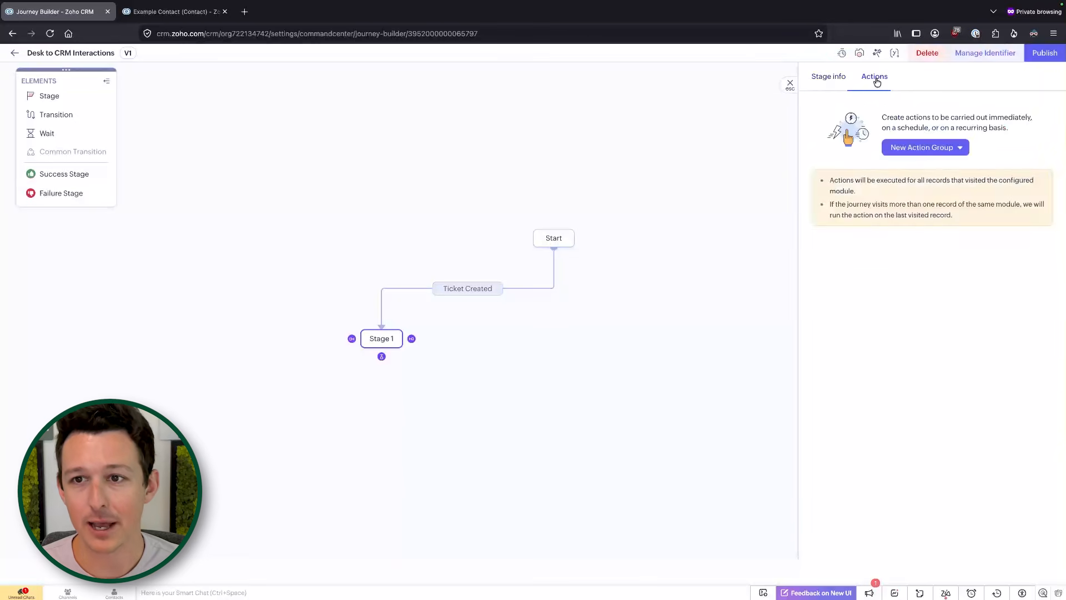
left_click(827, 79)
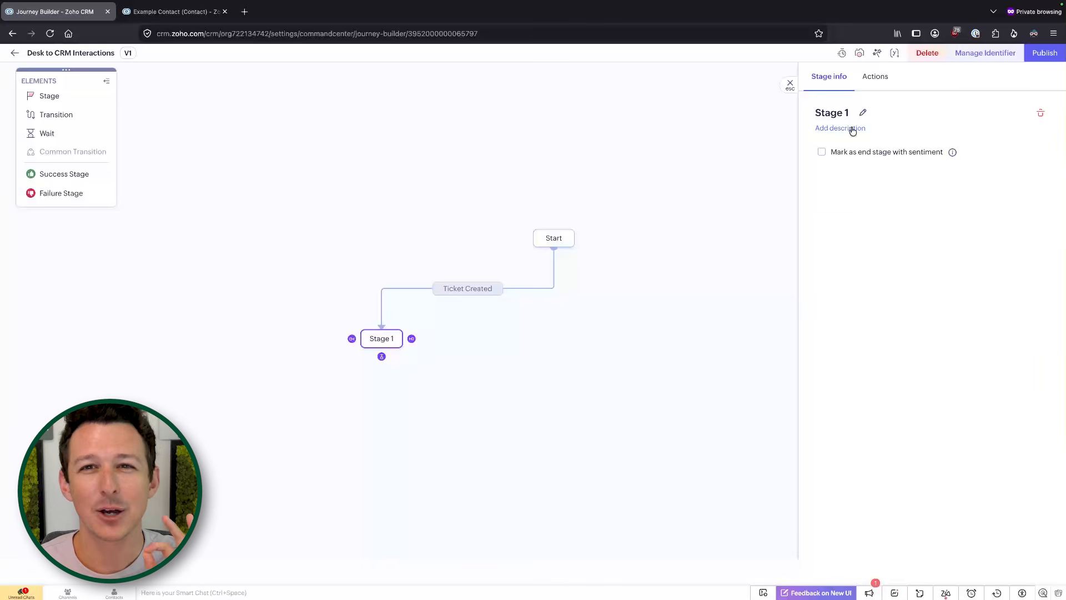
left_click(976, 57)
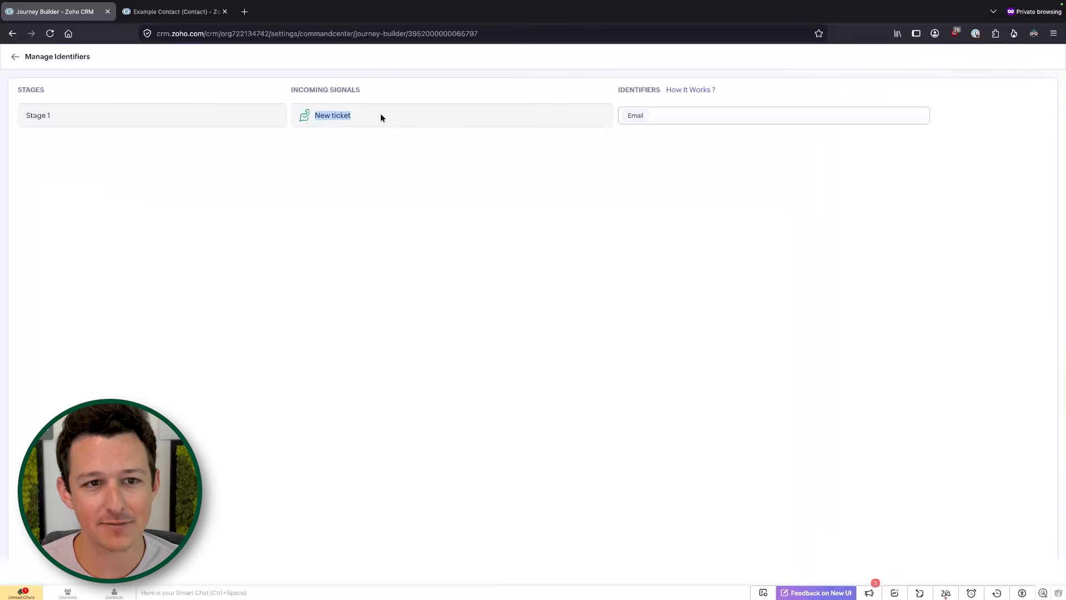
left_click(381, 168)
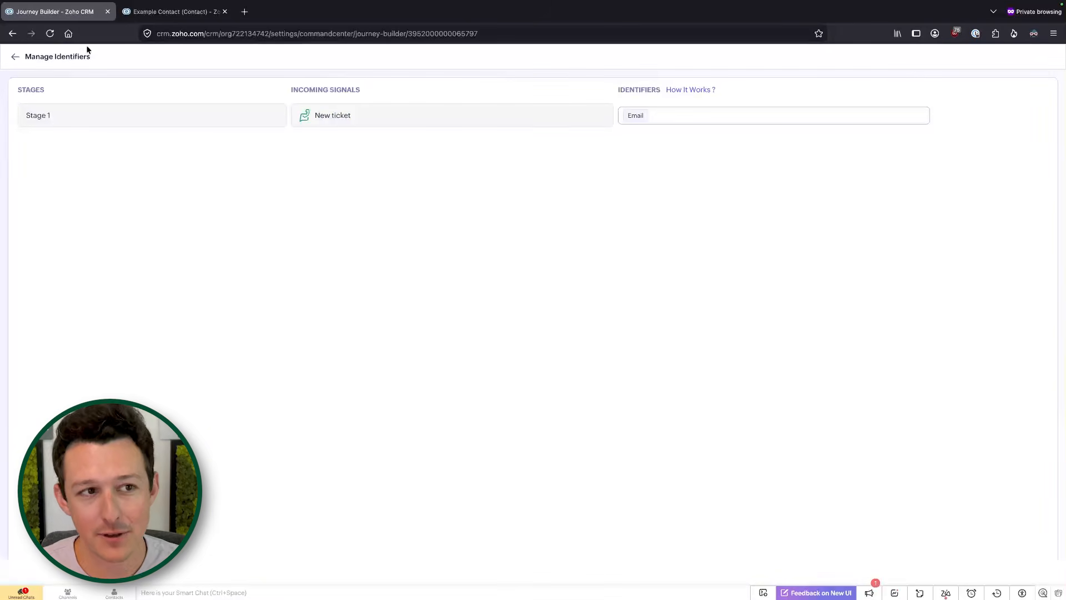
left_click(15, 56)
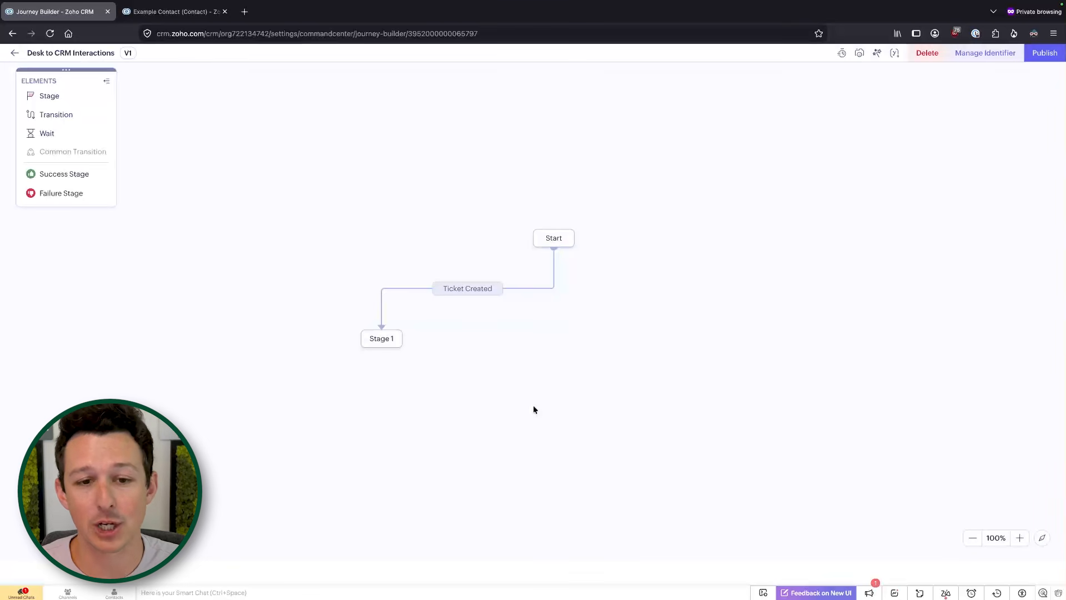
Delete the Ticket Created transition between Start and Stage 1.
left_click(475, 291)
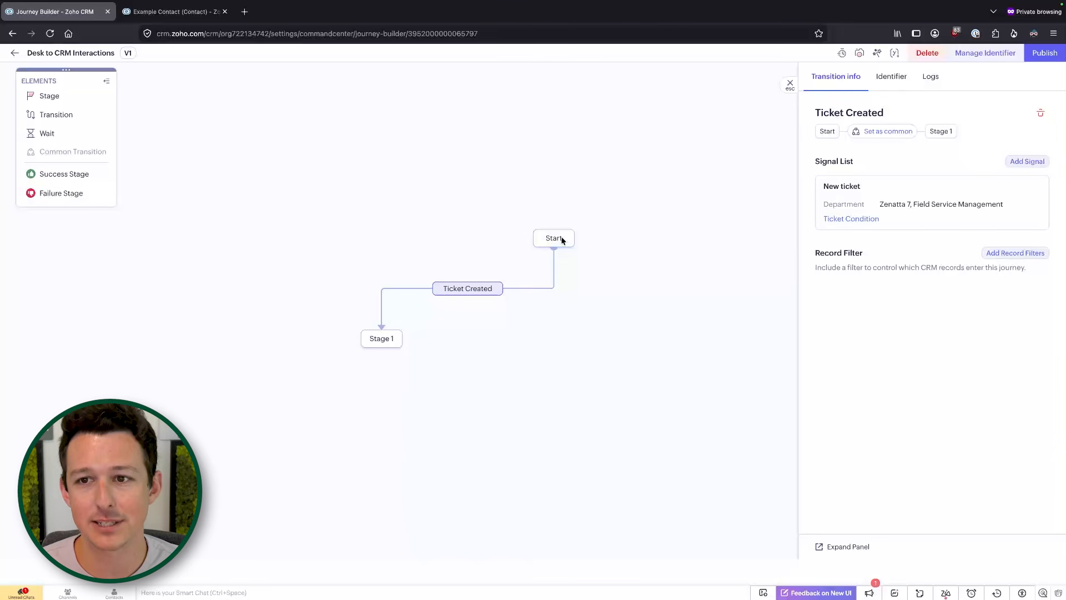
left_click(1040, 112)
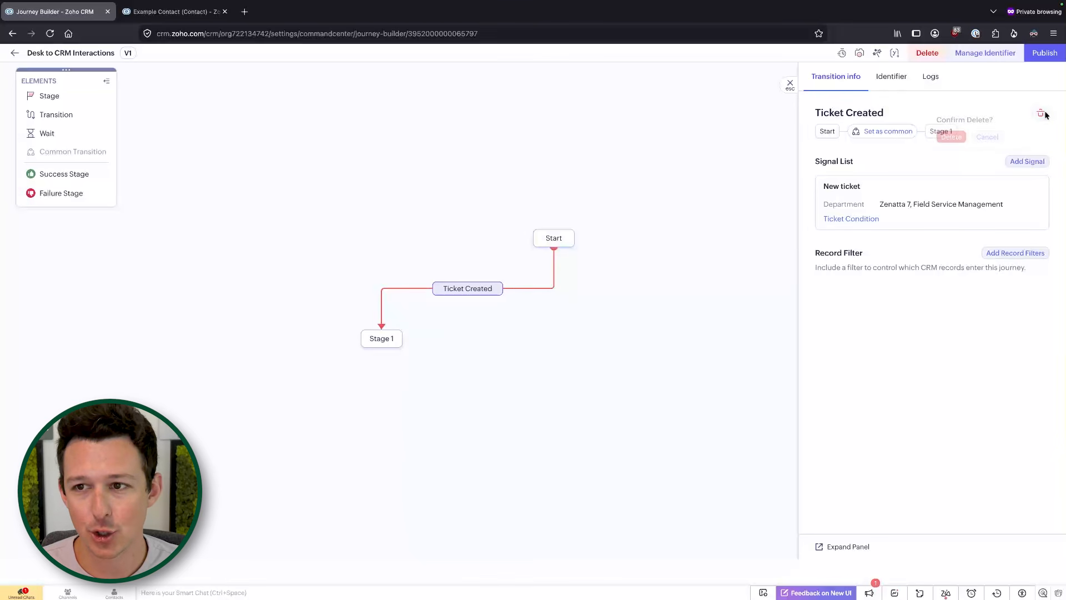
left_click(949, 137)
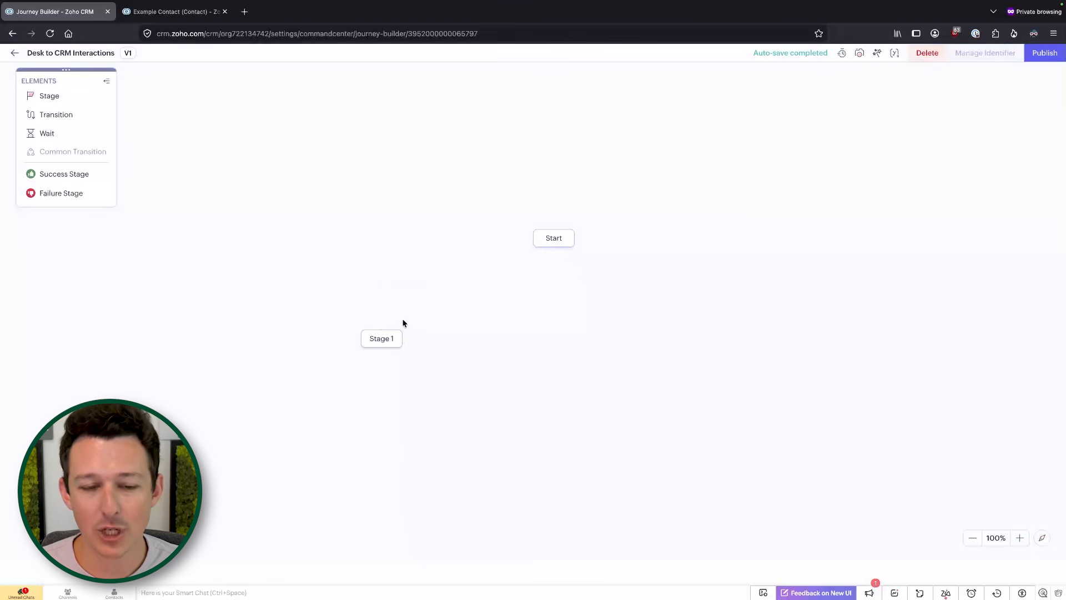
Move Stage 1 slightly up and connect the left side of Start to the top of Stage 1.
left_click_drag(379, 340, 382, 311)
mouse_move(534, 240)
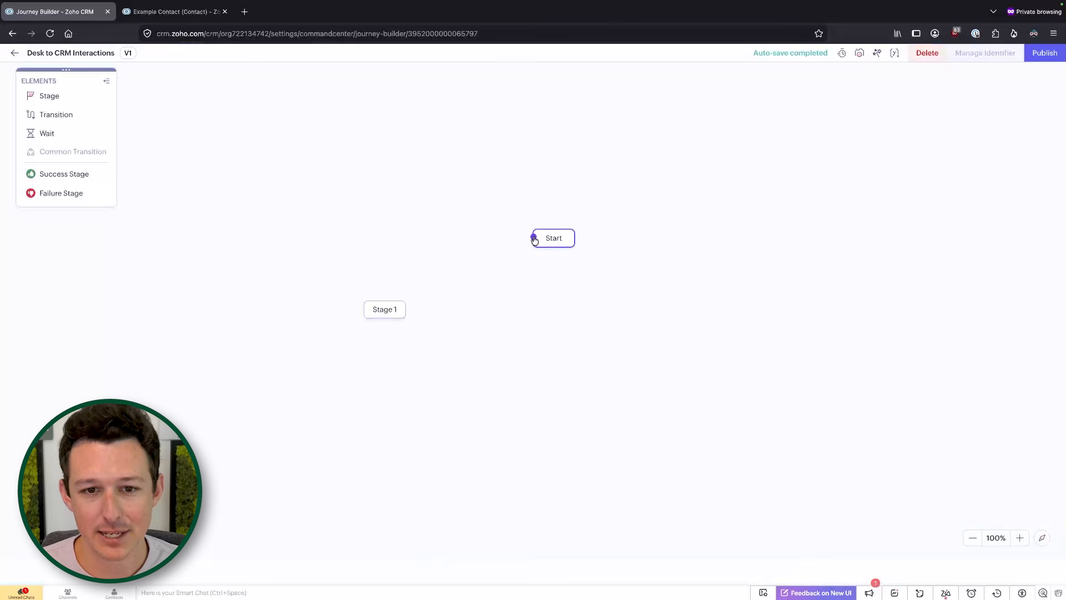
left_click_drag(531, 239, 508, 239)
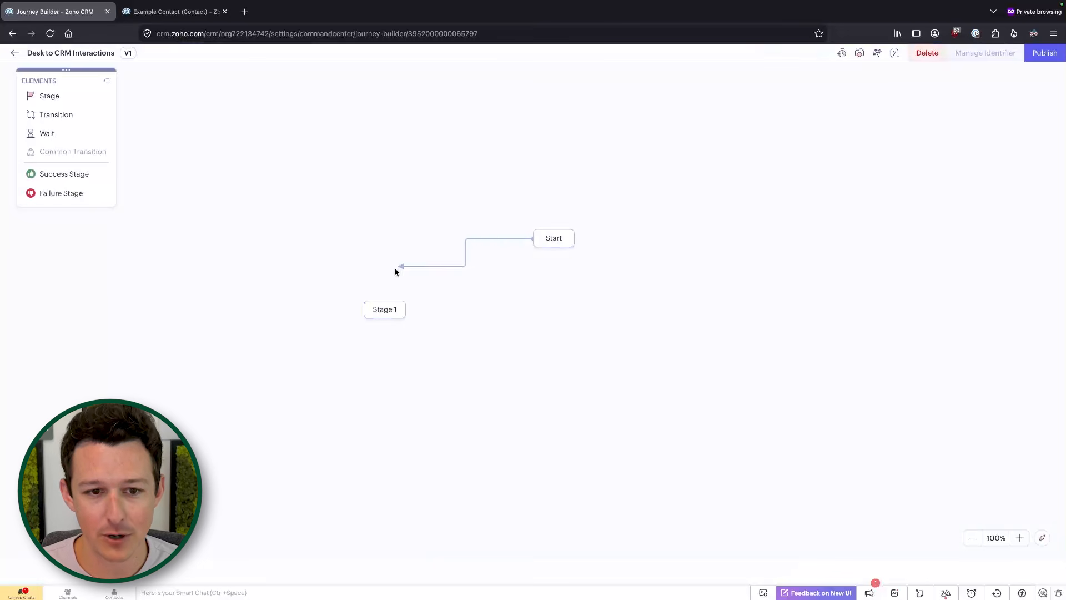
left_click_drag(395, 271, 382, 300)
Show the full list of Zoho CRM signals for the new connection between Start and Stage 1.
left_click(458, 239)
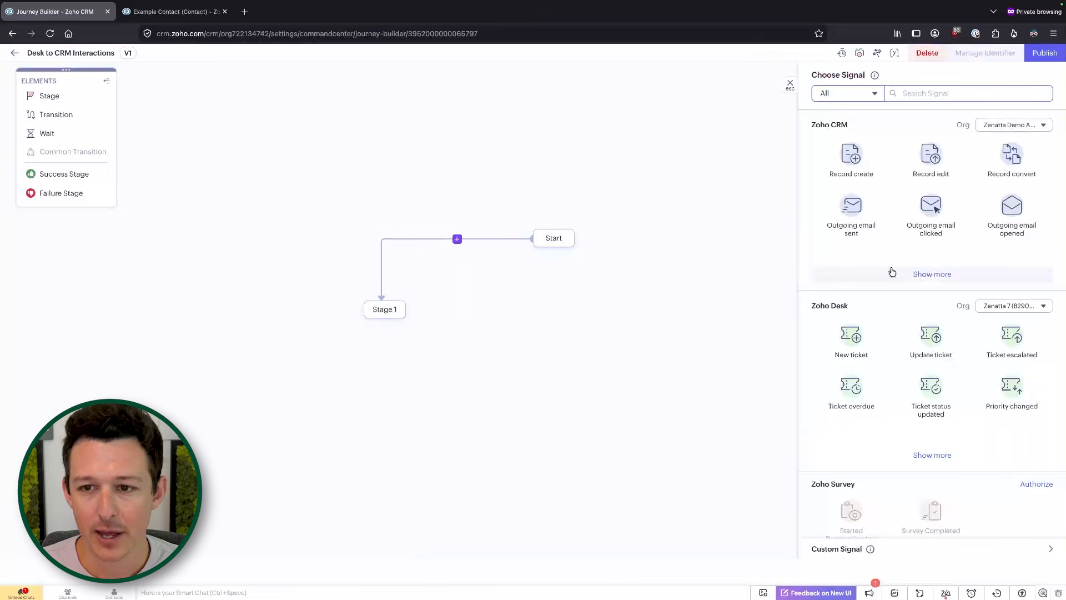
left_click(929, 277)
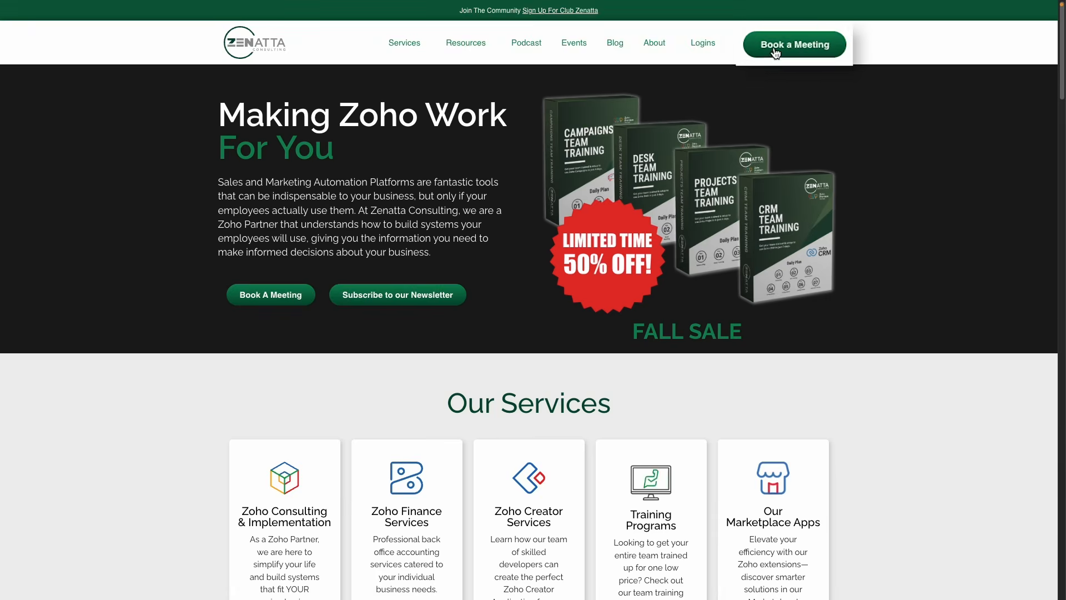
left_click(776, 49)
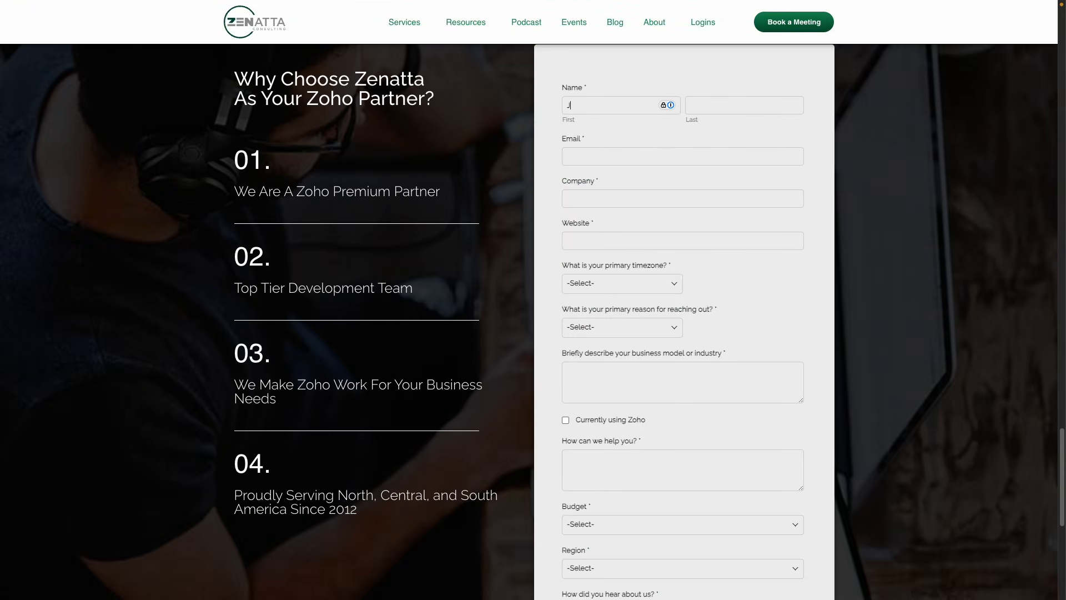
key("Tab")
type("D")
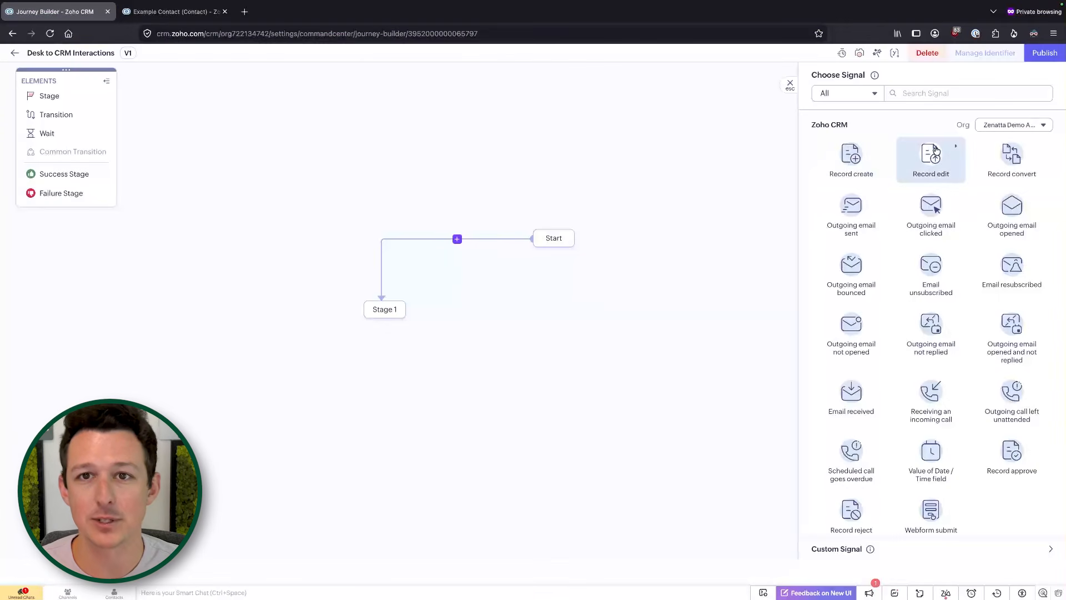
Assign the Zoho CRM Record edit signal to the connection, using the Contacts module with Any Layout.
left_click(935, 149)
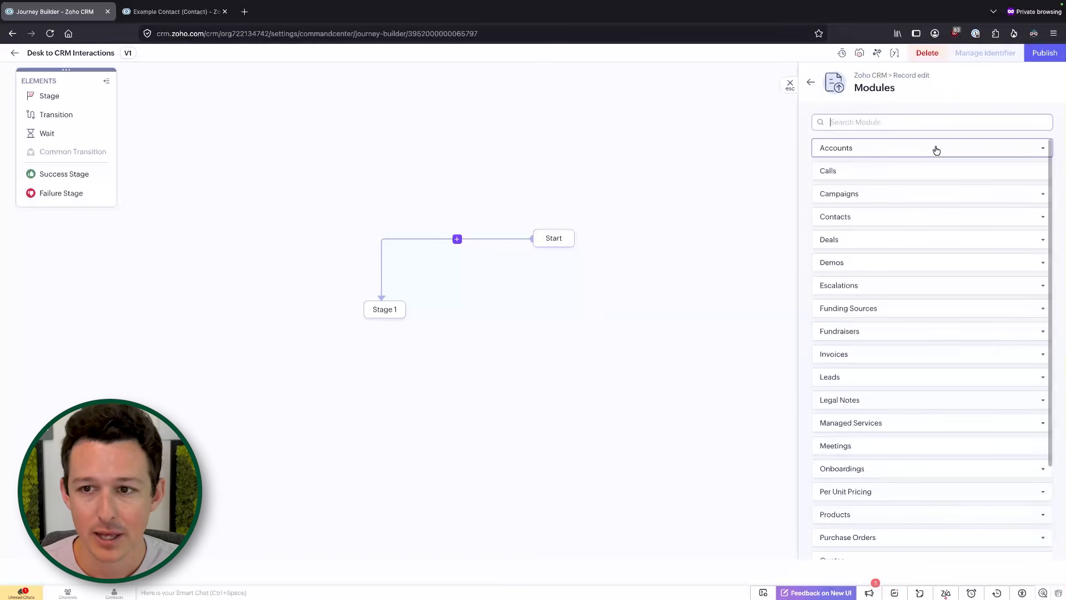
left_click(860, 210)
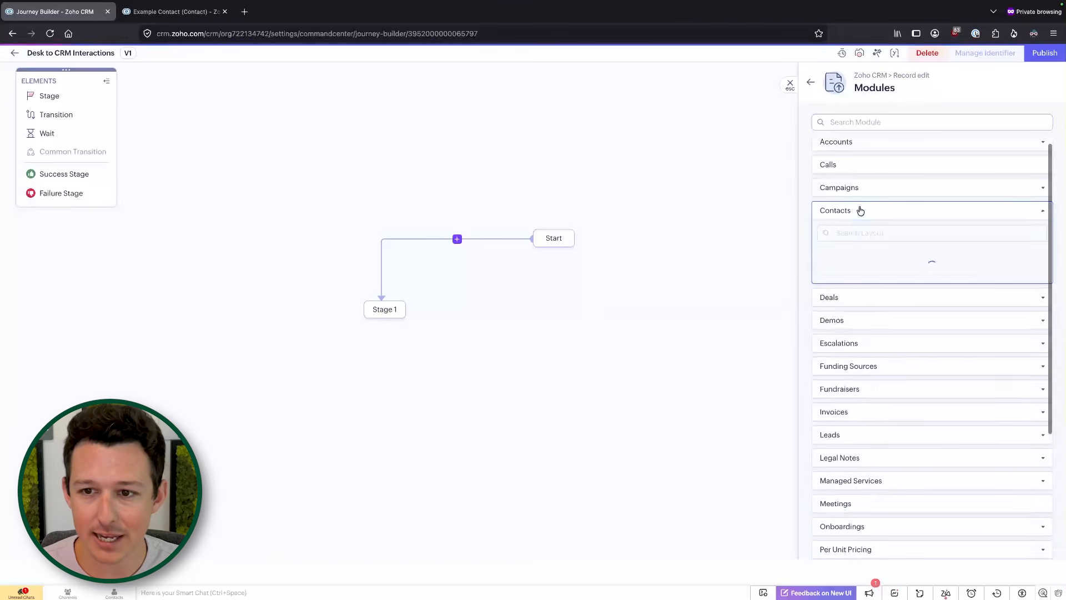
left_click(855, 259)
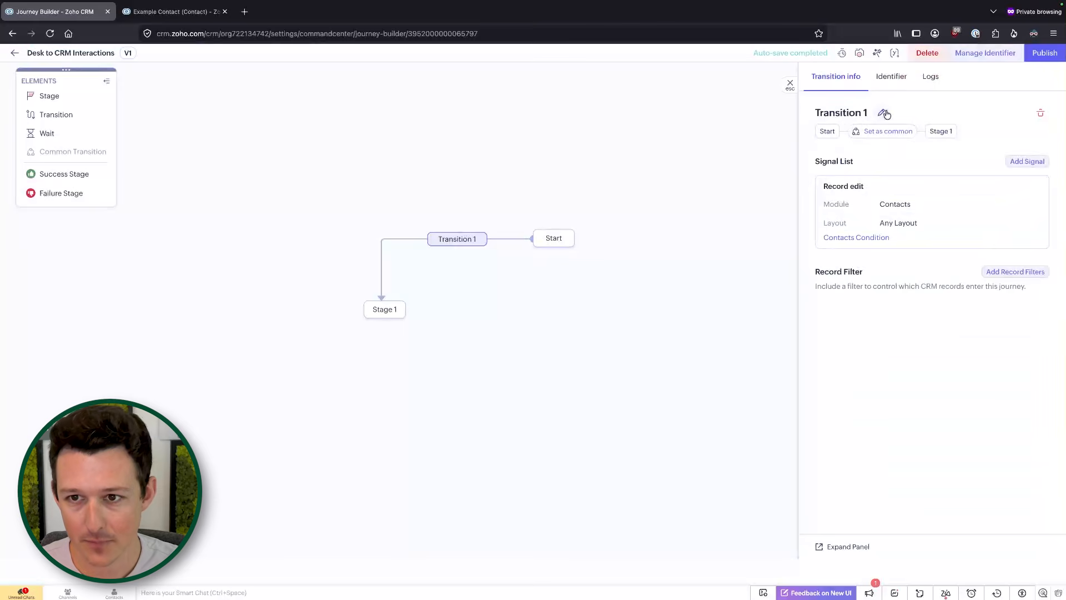
Rename the transition between Start and Stage 1 to Record Edit.
left_click(884, 113)
double_click(853, 125)
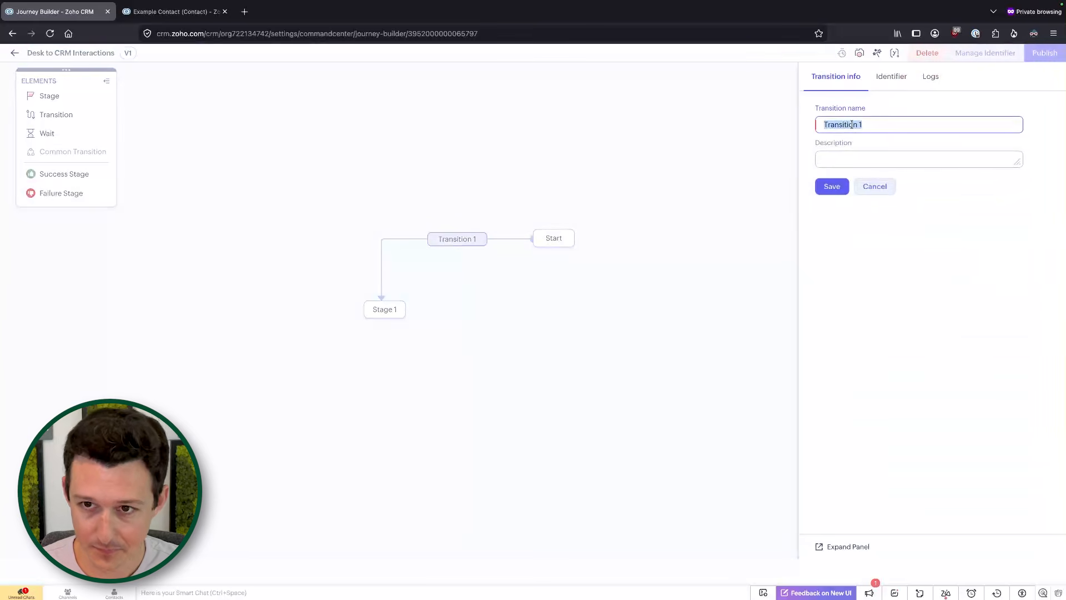
type("Record Edit")
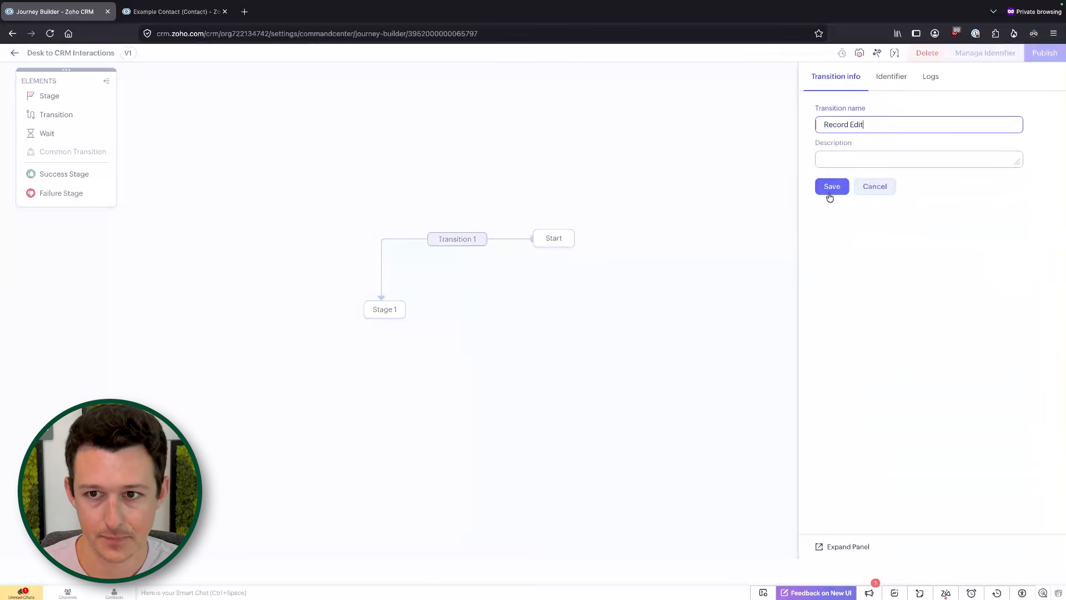
left_click(832, 187)
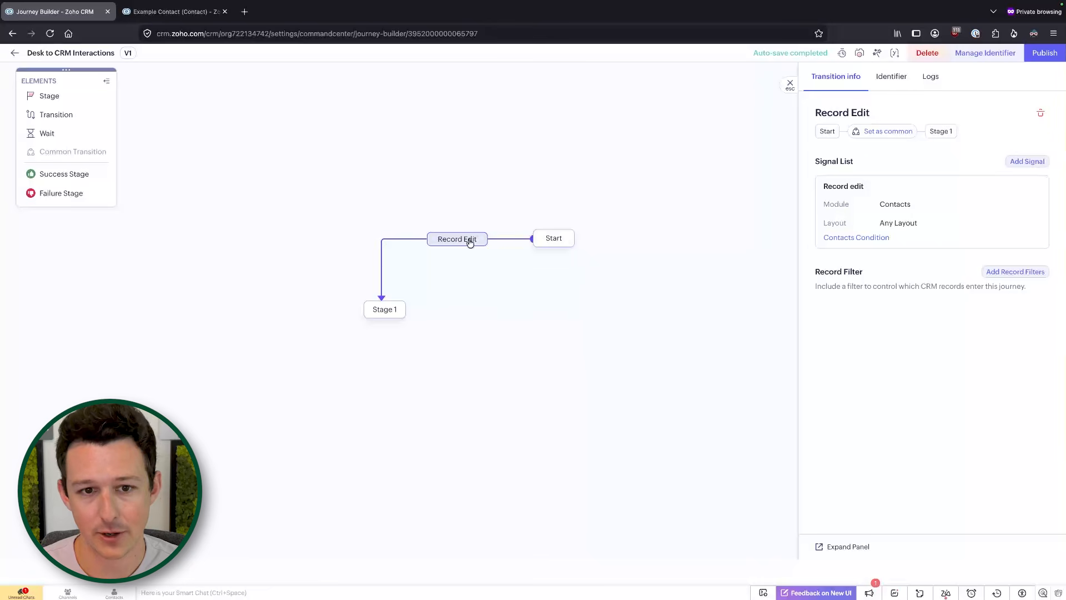
Rename Stage 1 to Entered Journey.
left_click(382, 308)
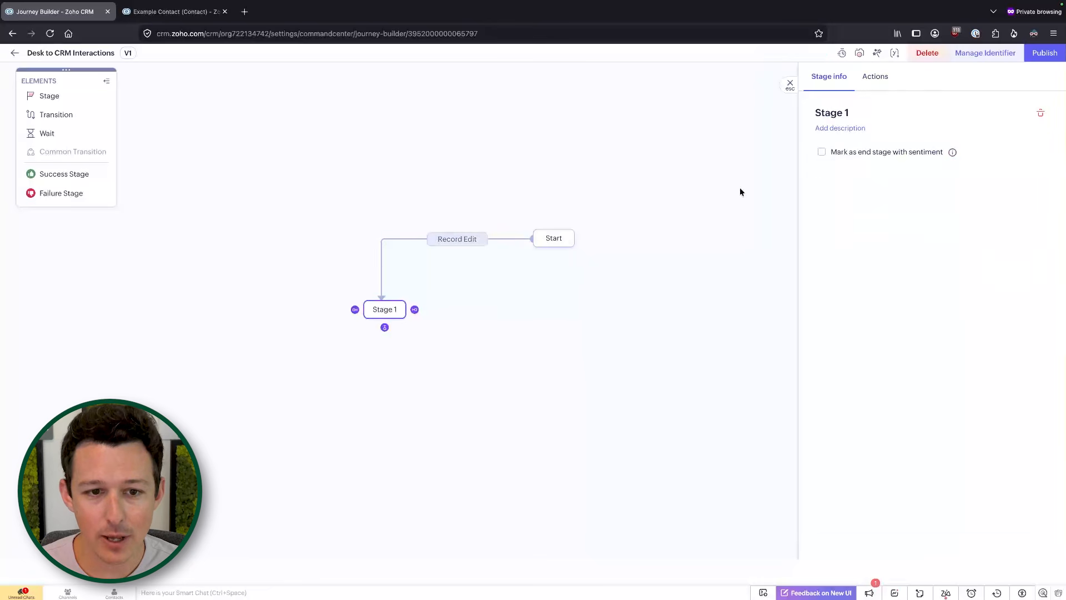
left_click(864, 111)
key("ctrl+a")
type("En")
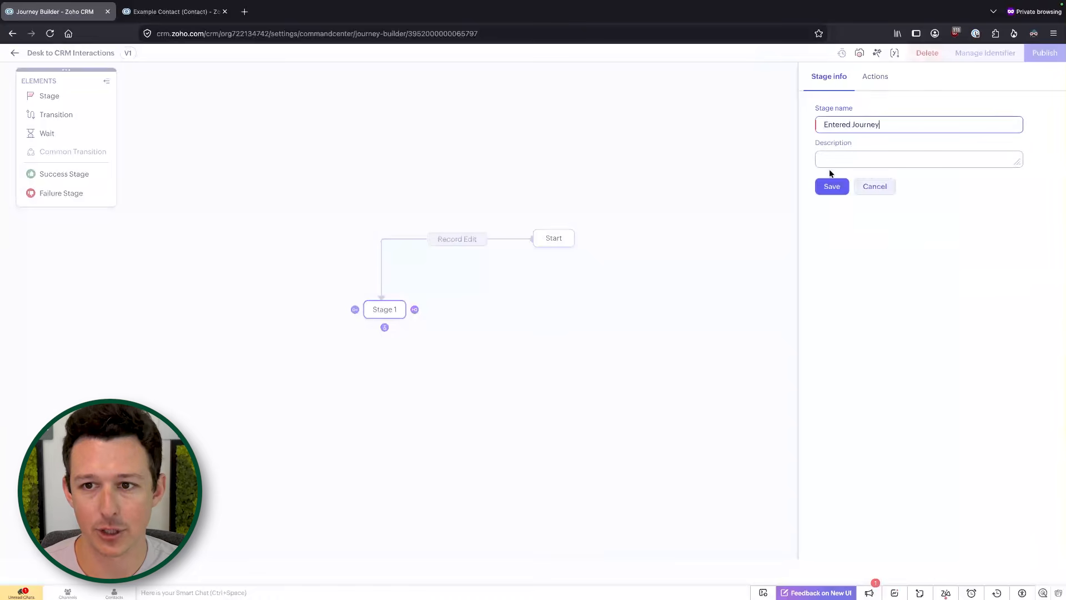
left_click(831, 186)
left_click(520, 321)
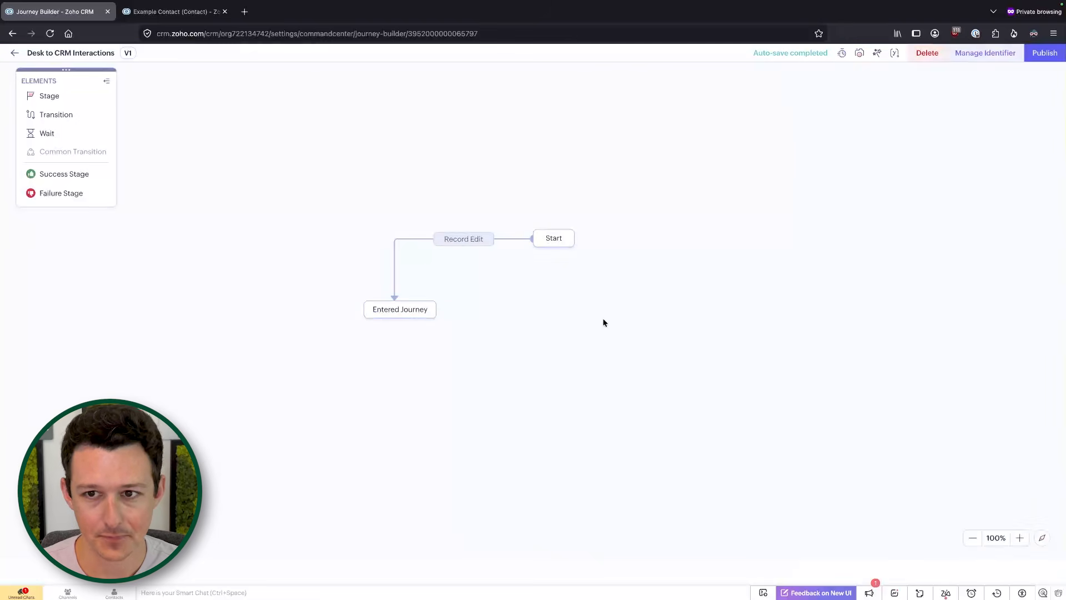
Set Email as the identifier for the Contacts Record edit signal entering the Entered Journey stage.
left_click(407, 310)
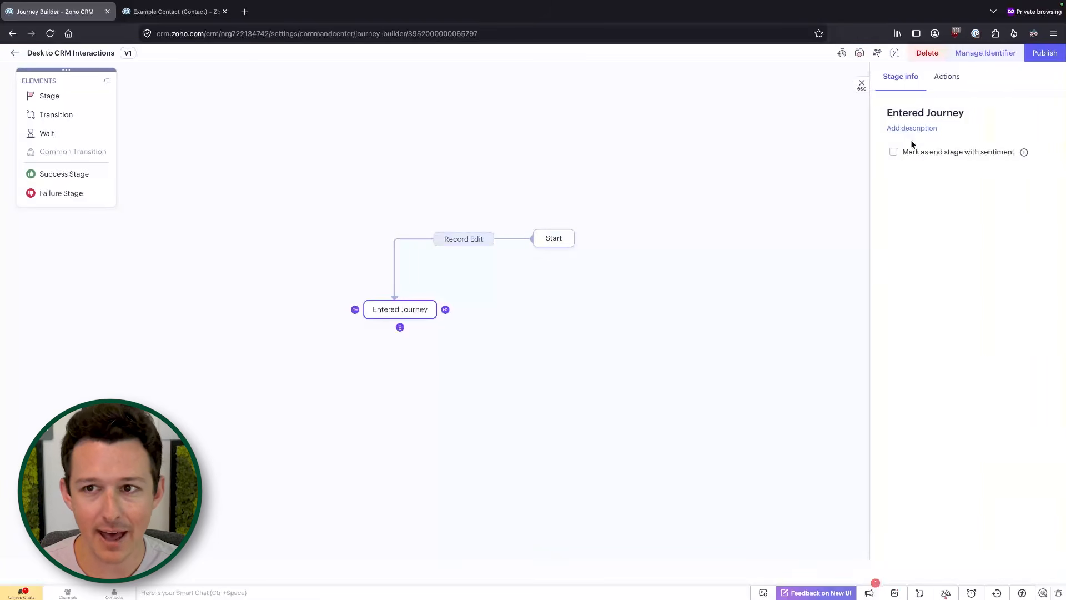
left_click(994, 54)
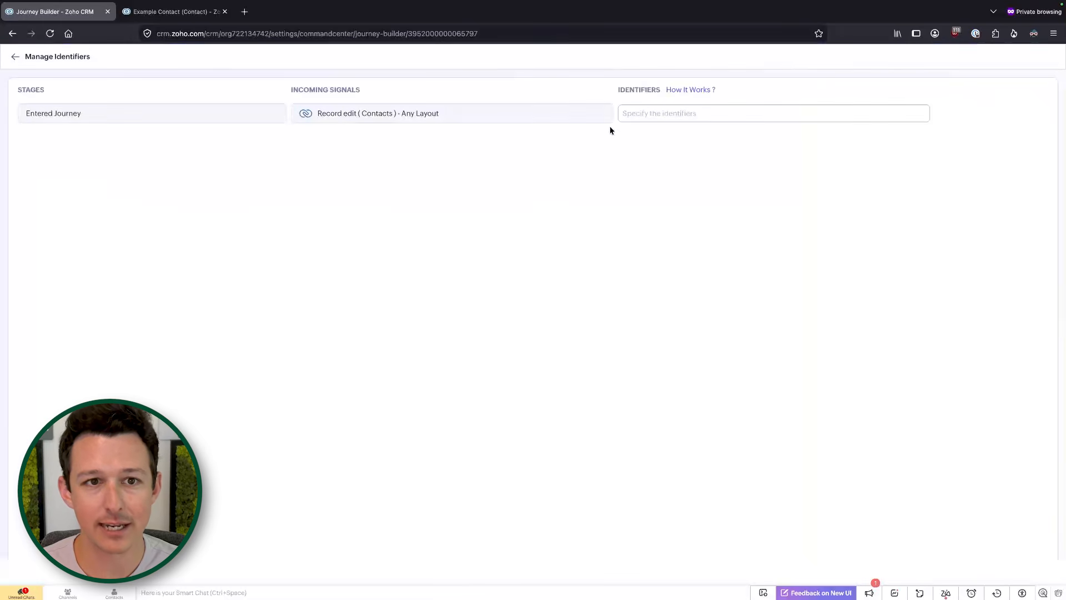
left_click(679, 115)
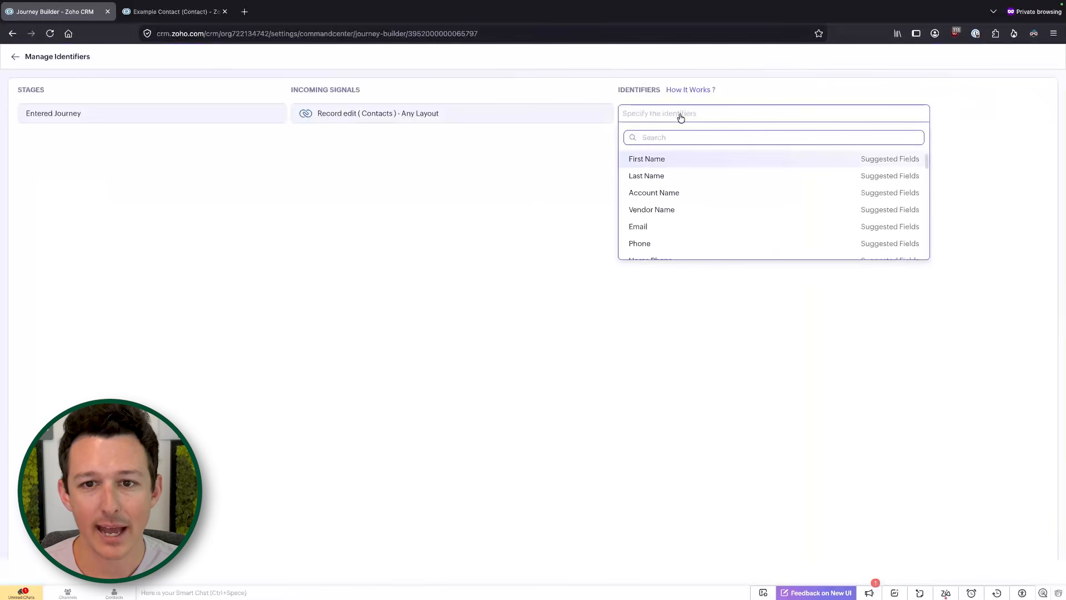
type("emai")
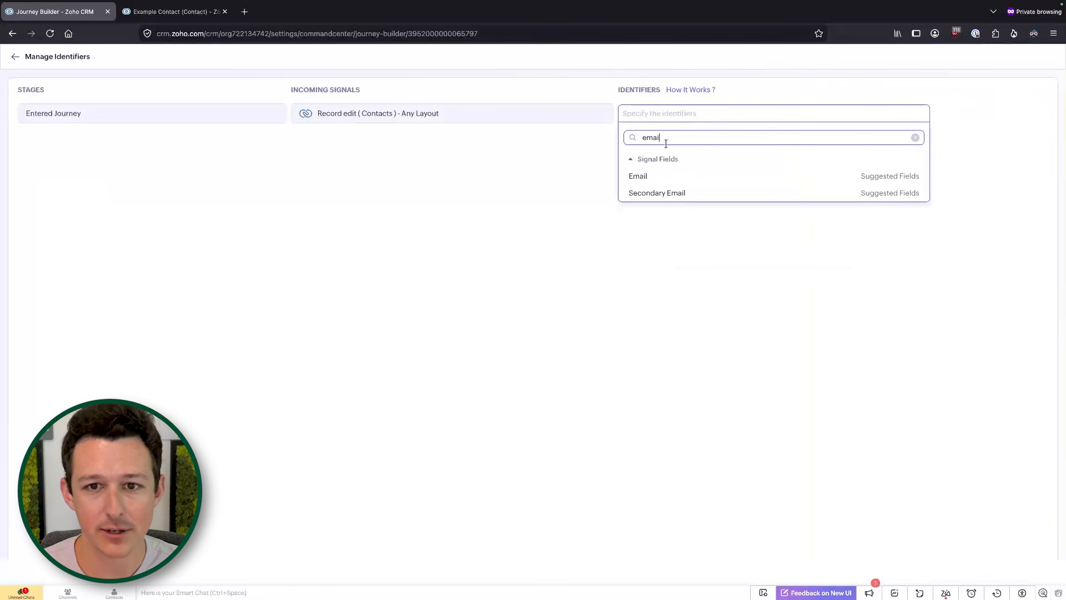
type("l")
left_click(642, 176)
left_click(489, 211)
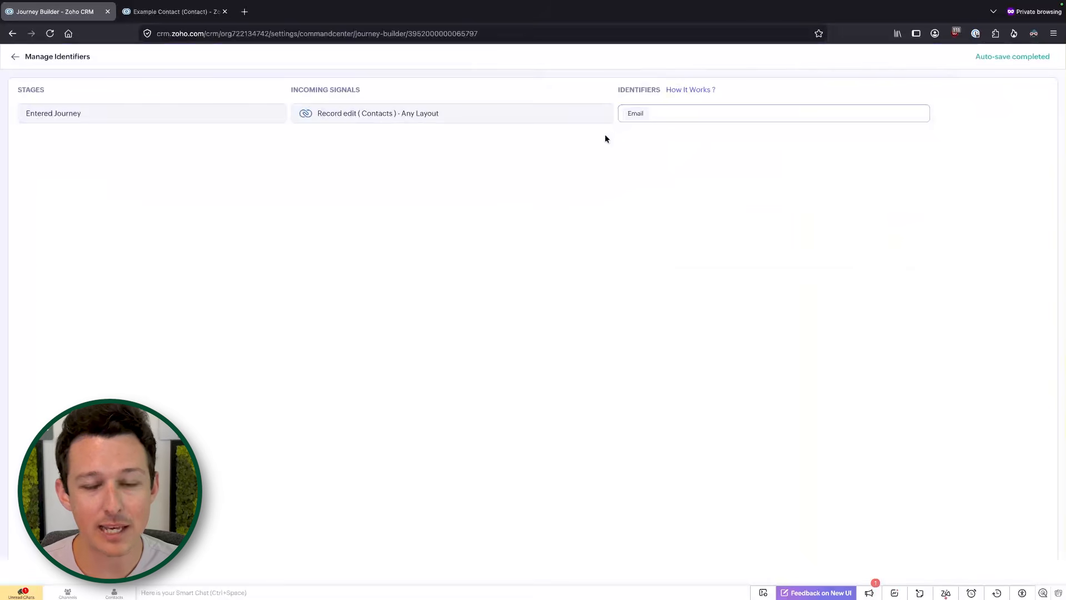
Try adding Secondary Email as a second identifier for the Record edit signal, and remove it again.
left_click(668, 115)
type("em")
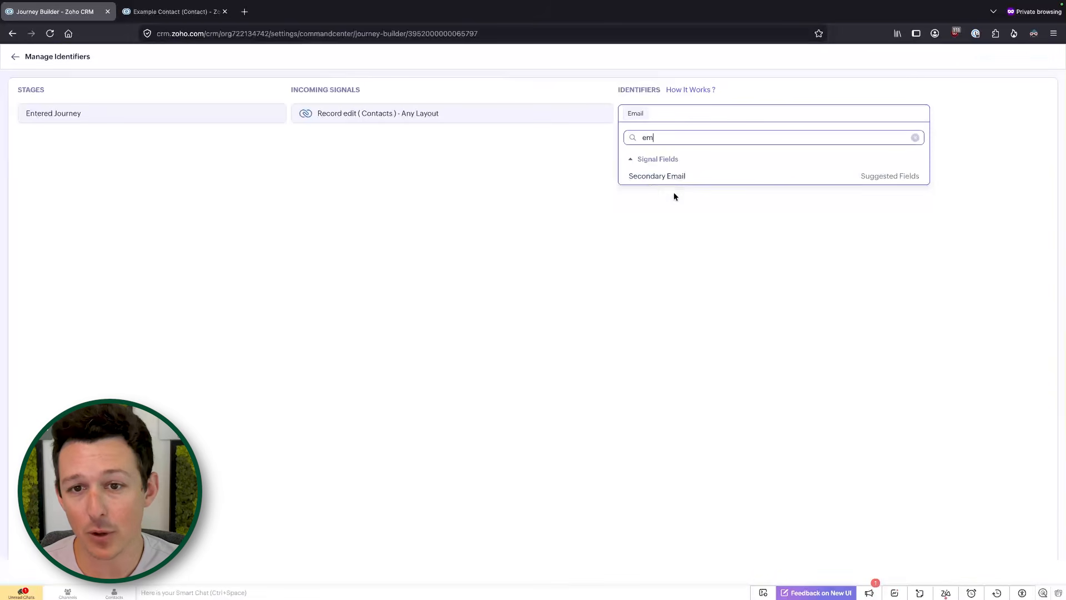
left_click(674, 176)
scroll(692, 203, "down", 5)
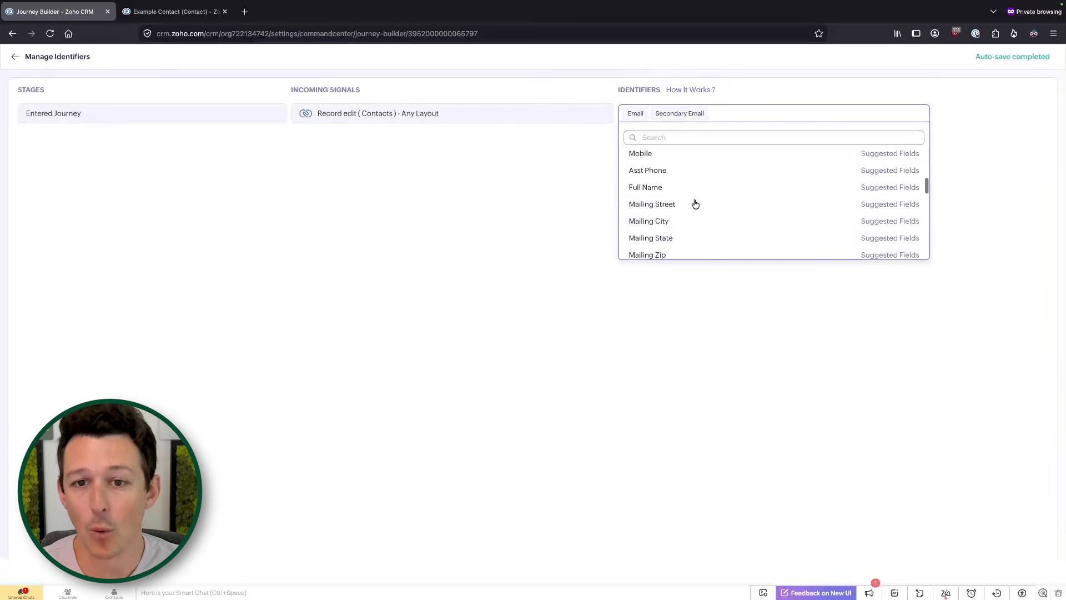
left_click(543, 238)
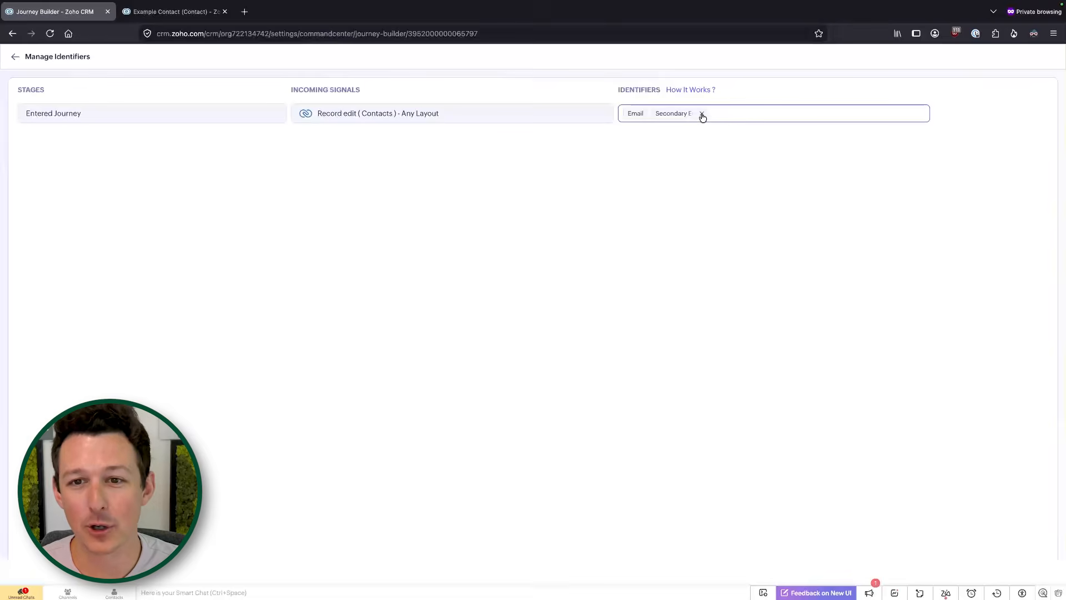
left_click(702, 115)
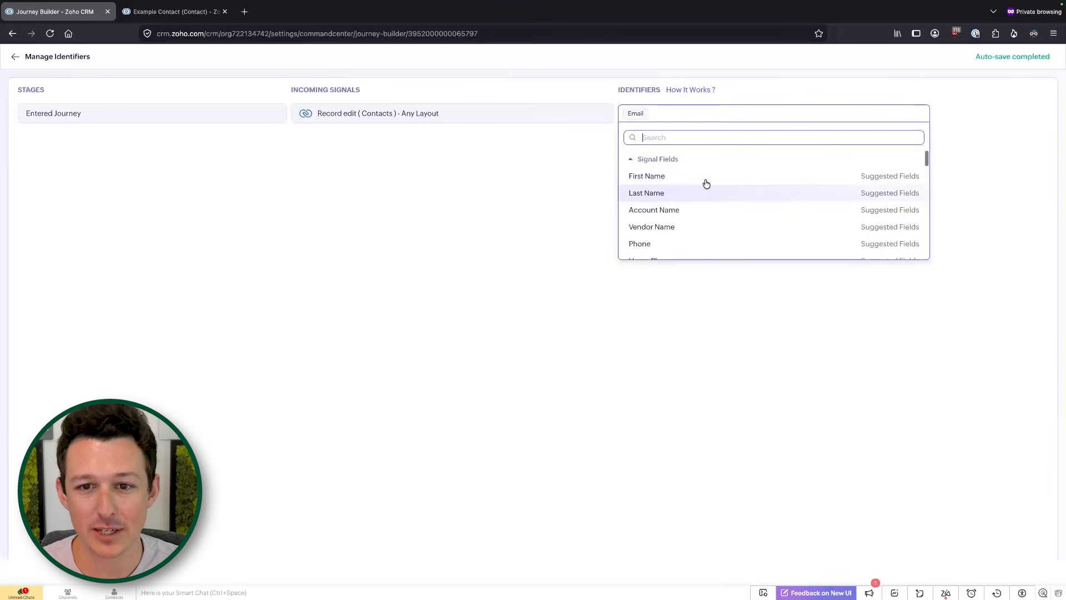
scroll(702, 204, "down", 10)
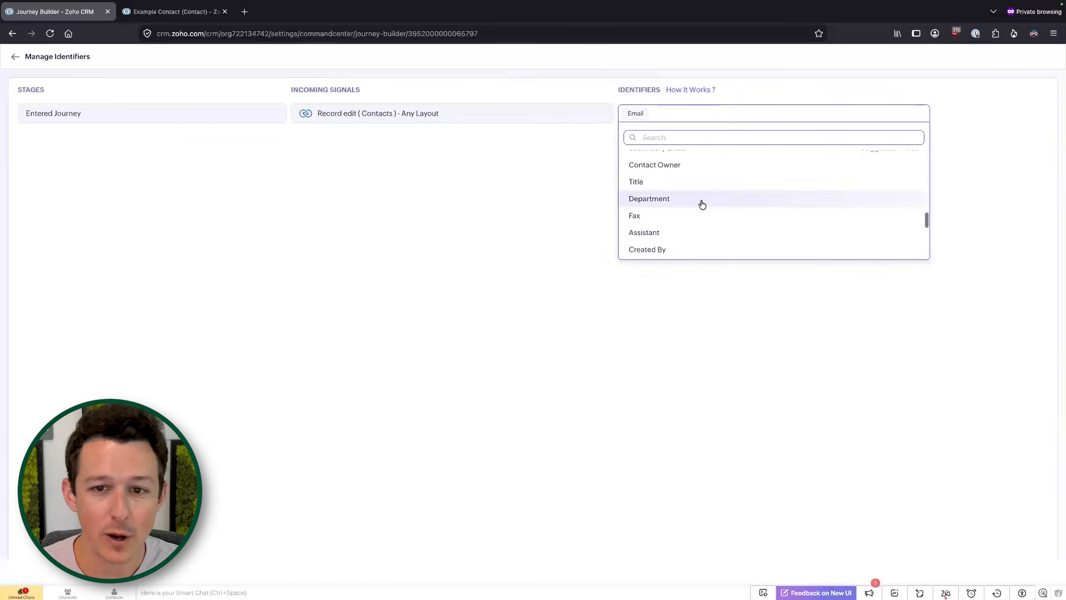
scroll(705, 202, "up", 10)
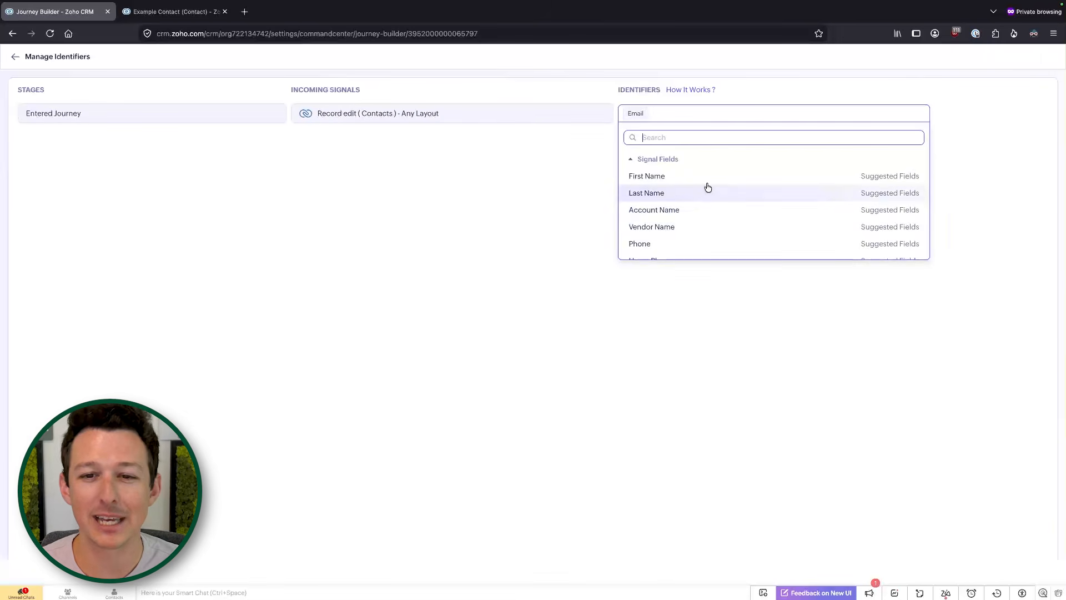
left_click(478, 198)
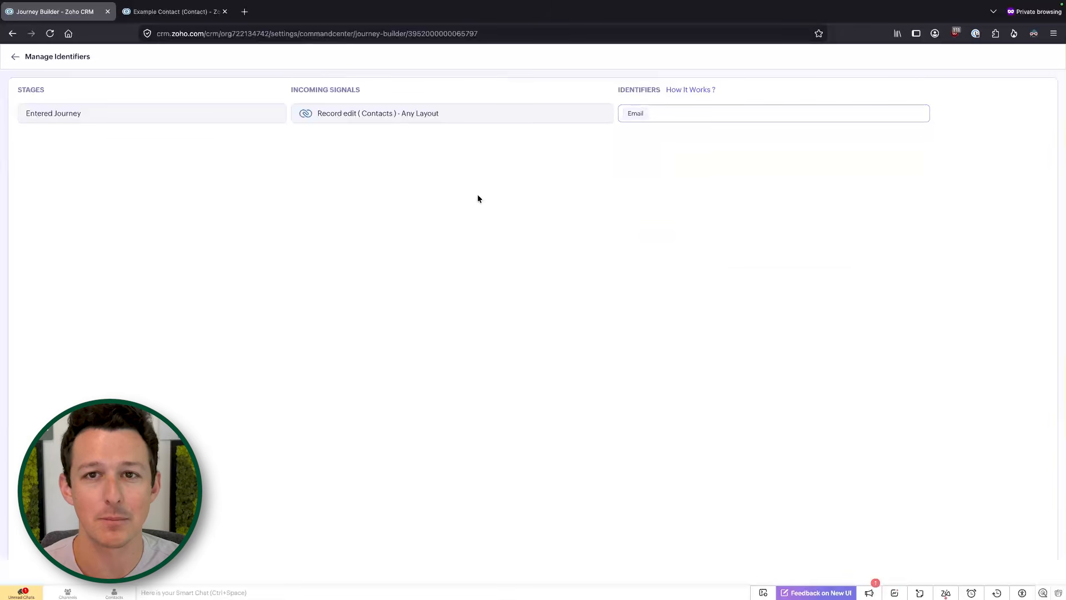
Return to the journey canvas and nudge the Entered Journey stage slightly to the right.
left_click(16, 59)
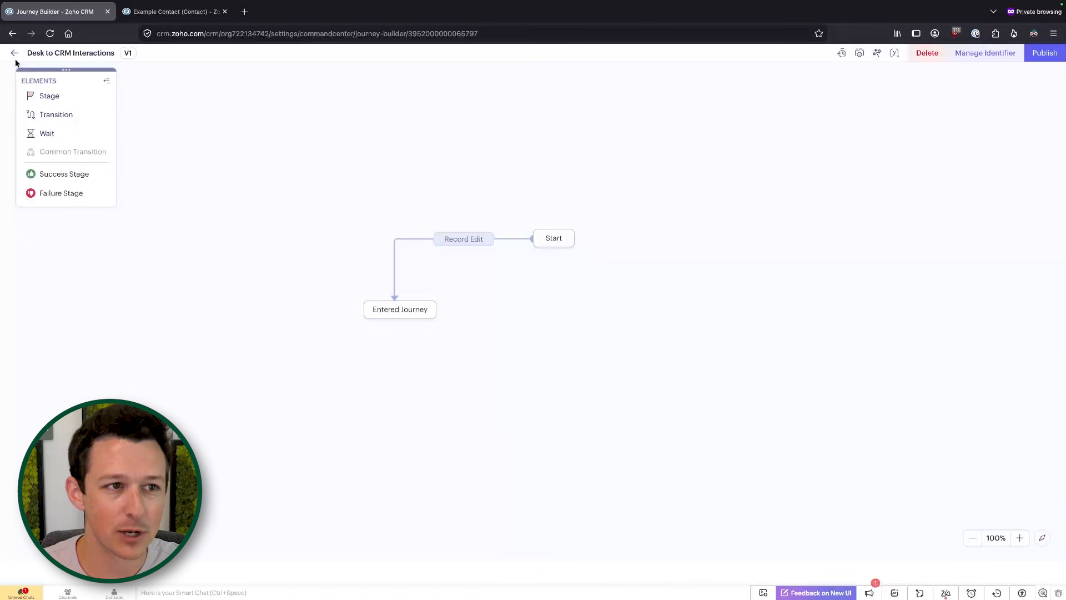
left_click_drag(403, 308, 407, 309)
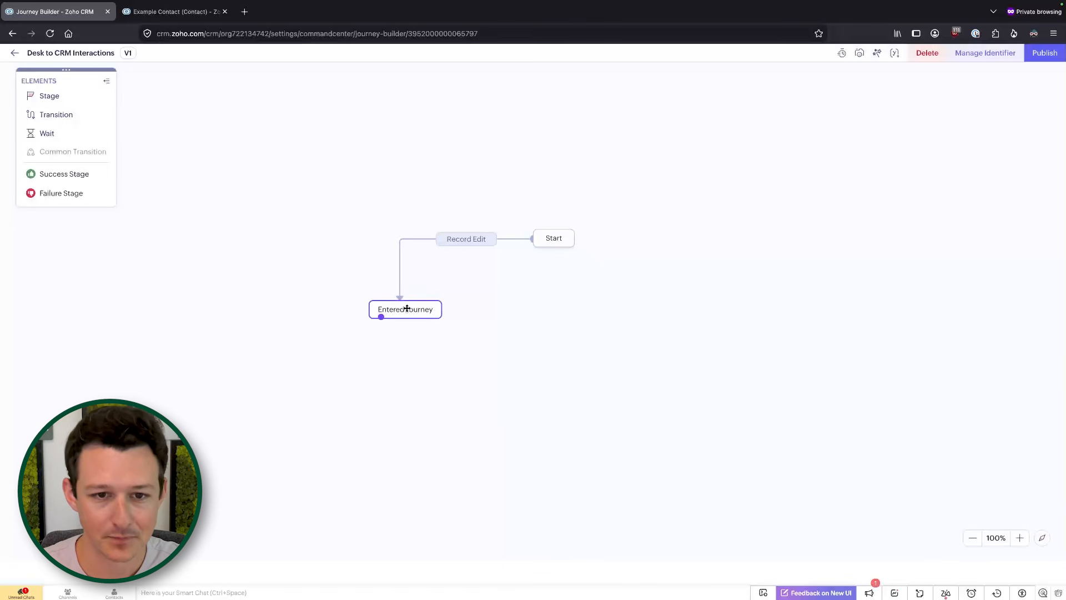
left_click(407, 308)
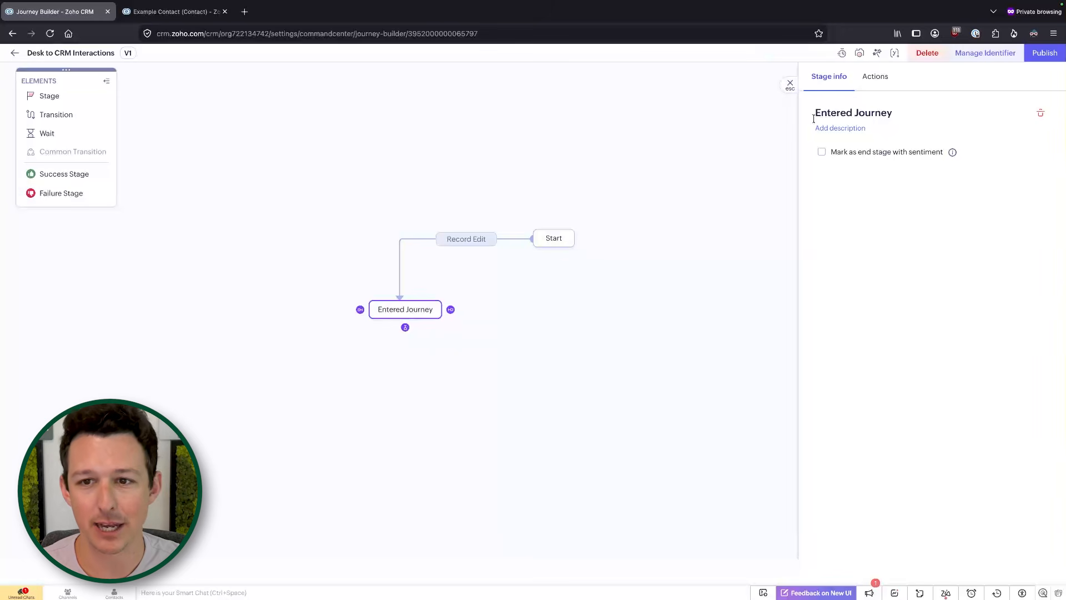
key("Escape")
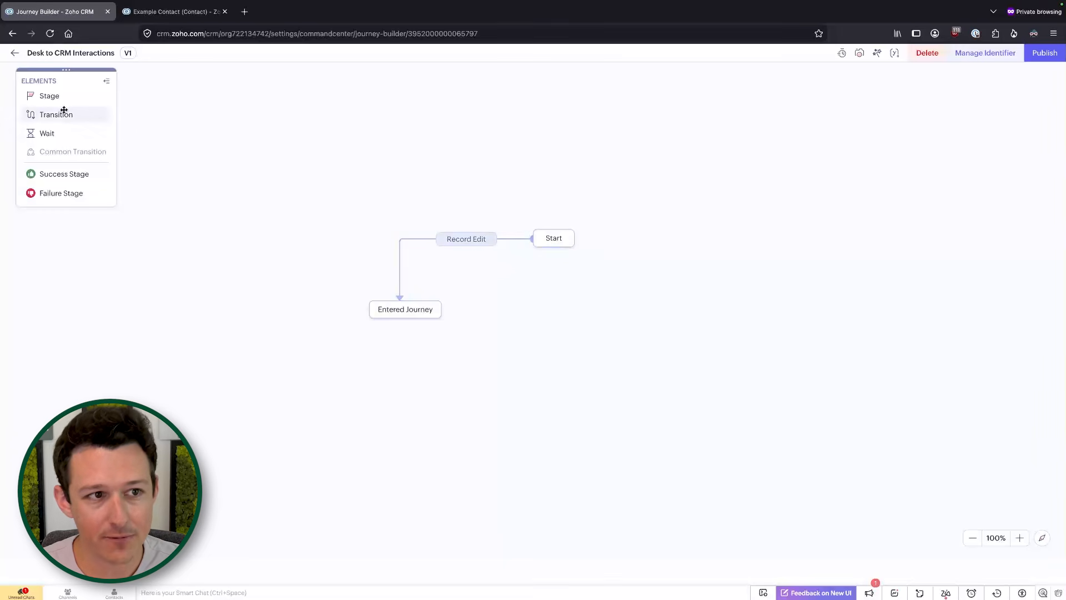
Add a second stage below and right of Start, connected from Start's right side by a Record create signal for Contacts with Any Layout.
left_click_drag(50, 96, 680, 301)
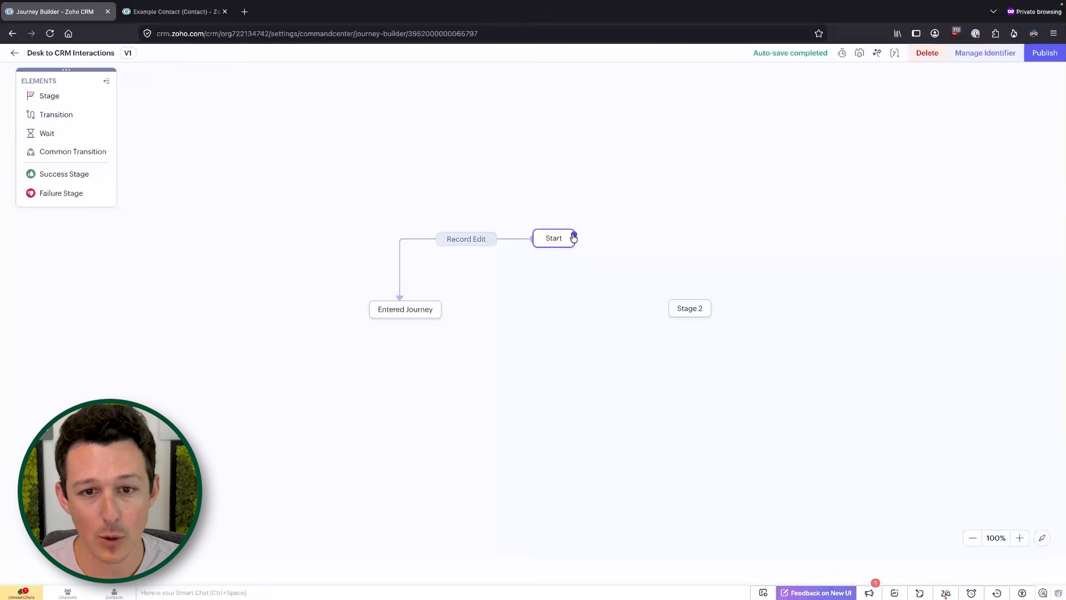
left_click_drag(575, 238, 692, 303)
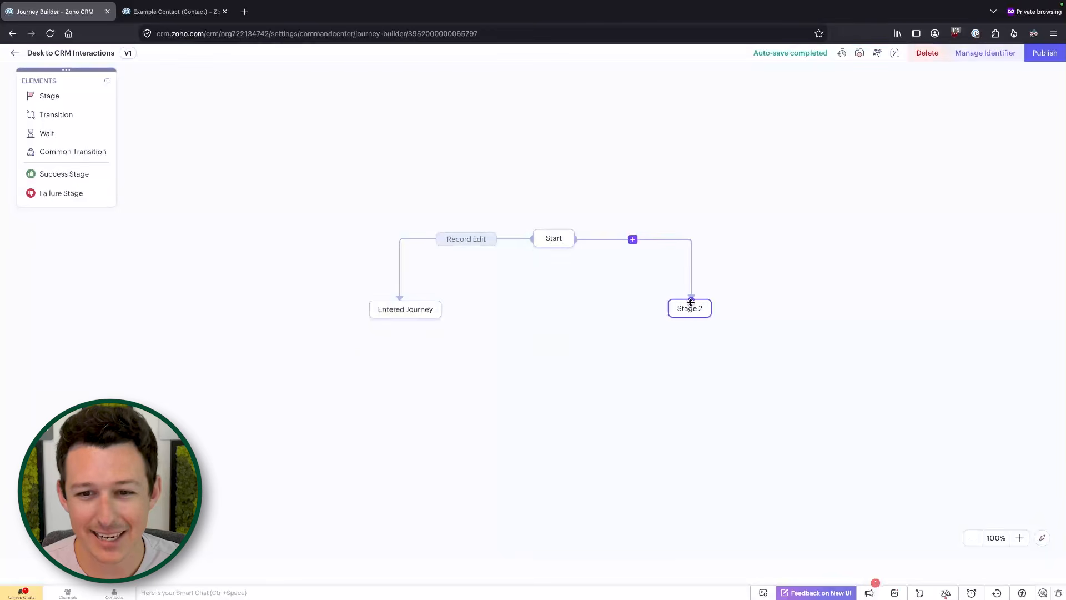
left_click(633, 239)
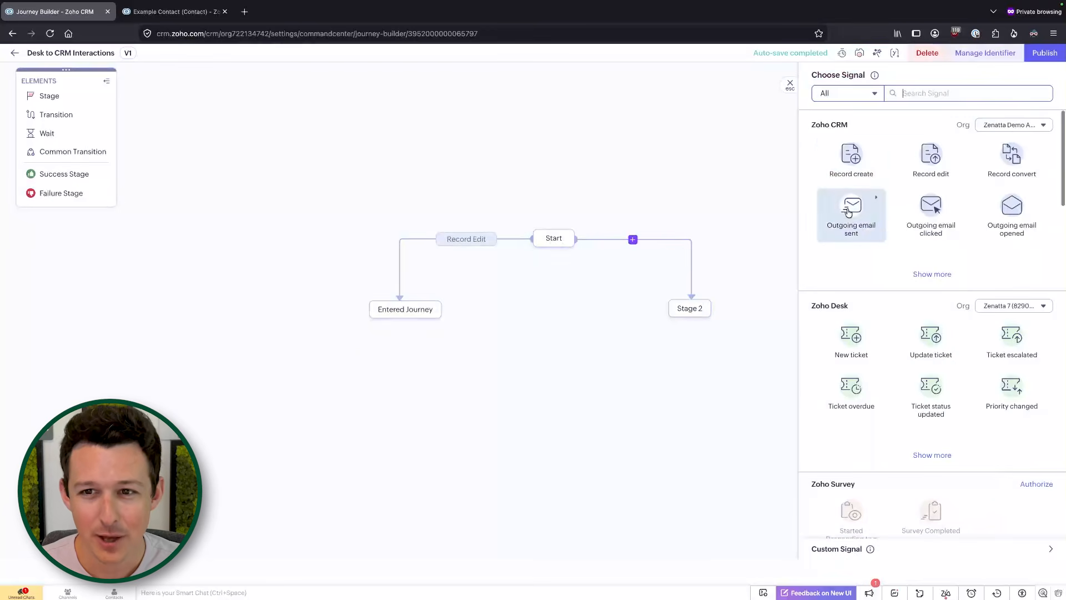
left_click(850, 161)
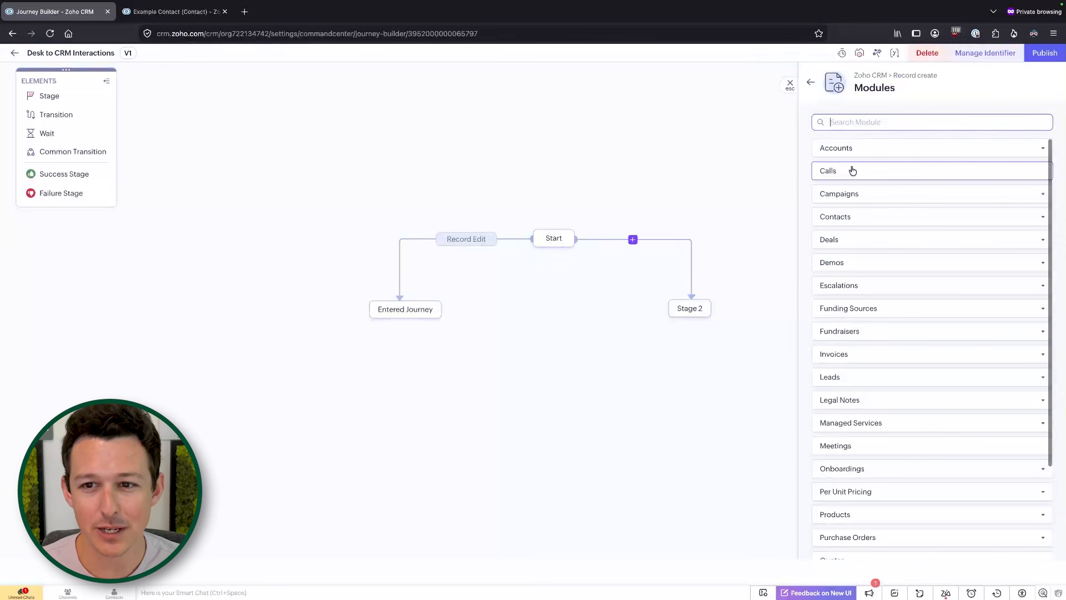
left_click(862, 220)
left_click(861, 269)
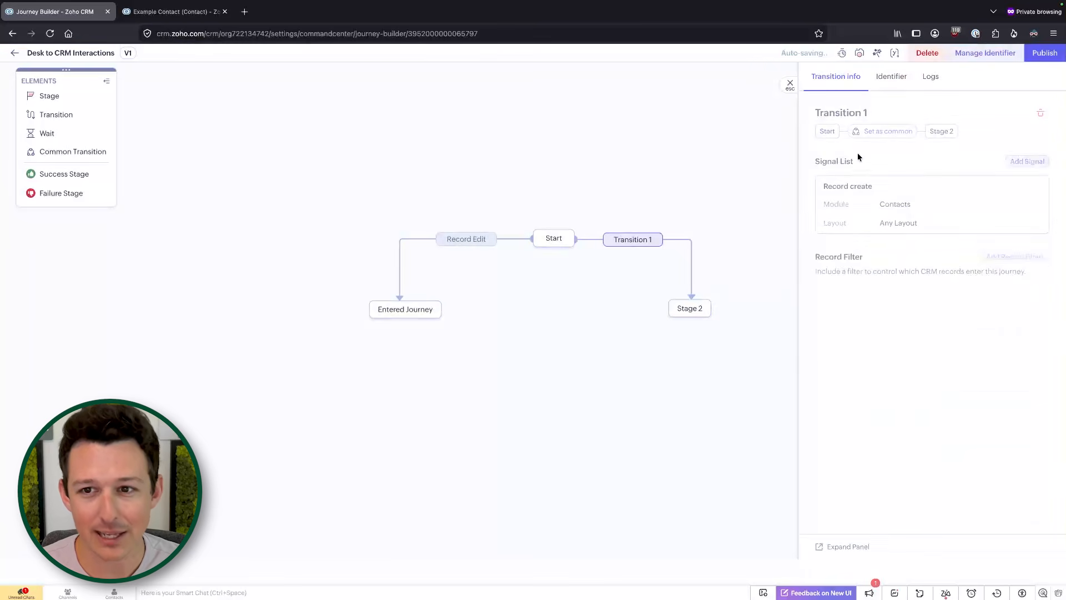
Rename the transition between Start and Stage 2 to Record Creation.
left_click(881, 112)
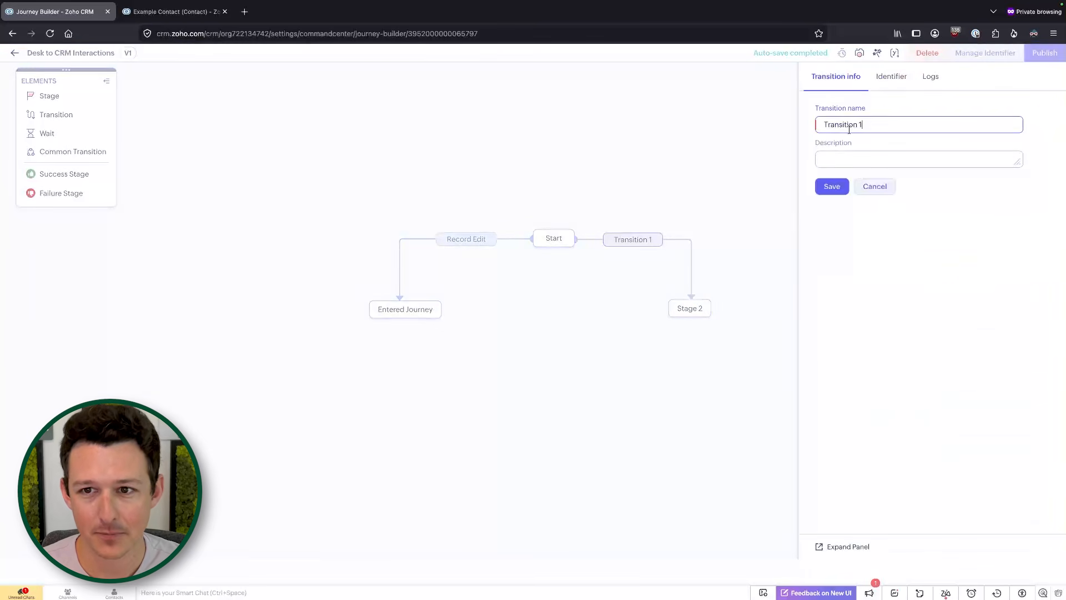
triple_click(848, 124)
type("Record Cre")
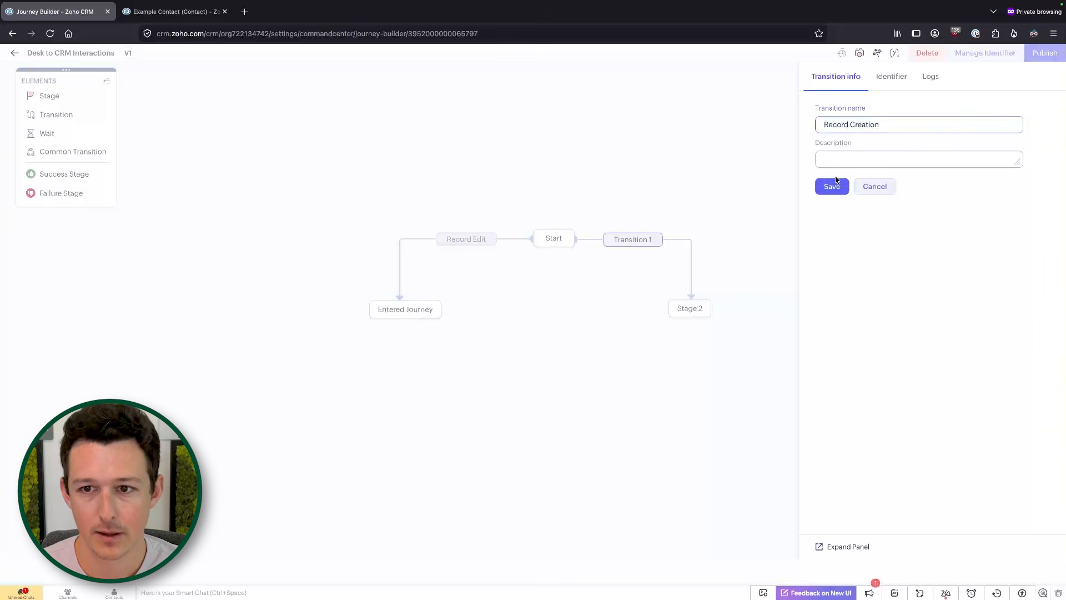
left_click(831, 187)
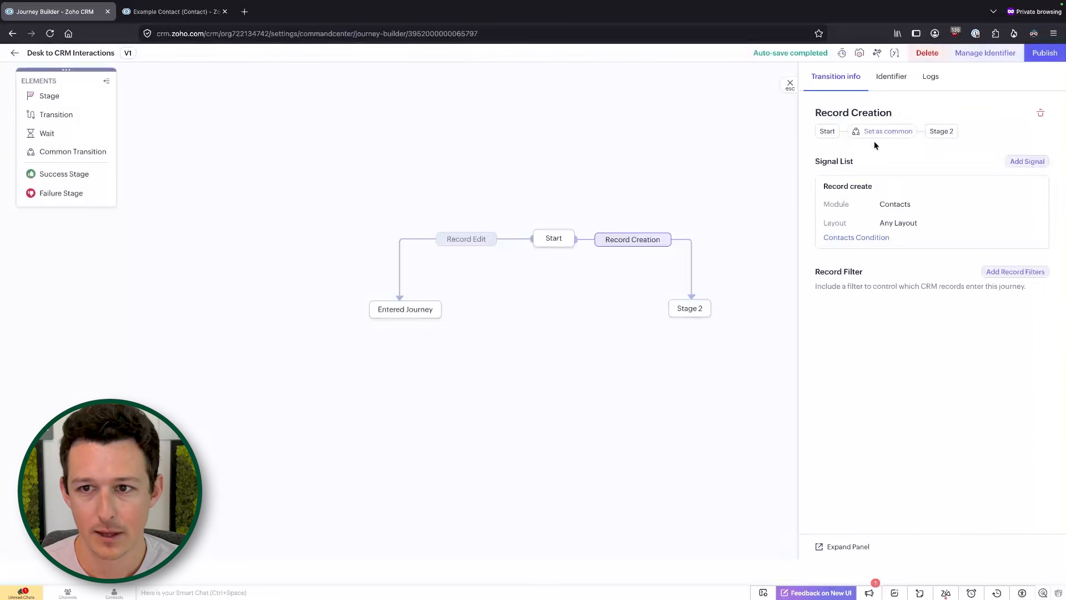
Set Email as the identifier for the Record Creation transition's Contacts signal.
left_click(892, 77)
left_click(890, 164)
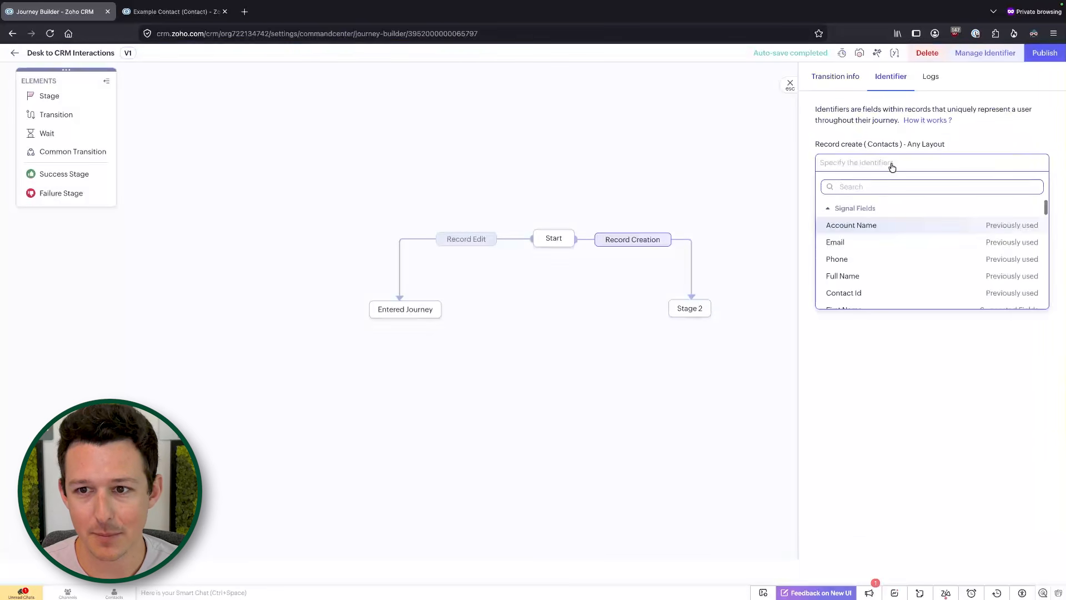
left_click(863, 246)
left_click(857, 119)
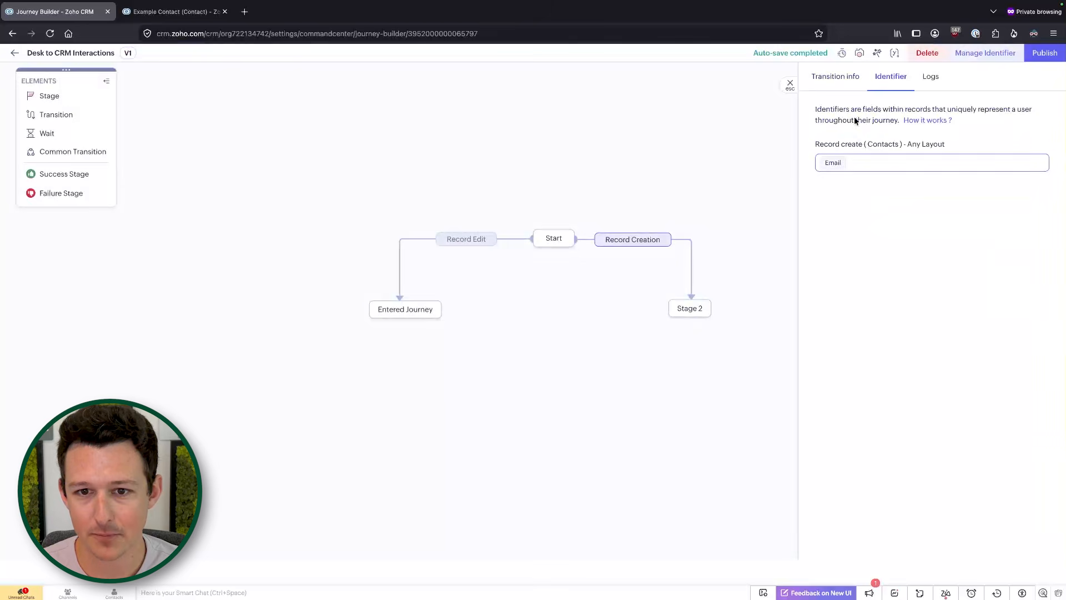
Rename Stage 2 to Entered Journey - Creation and move it slightly up and to the left.
left_click(691, 309)
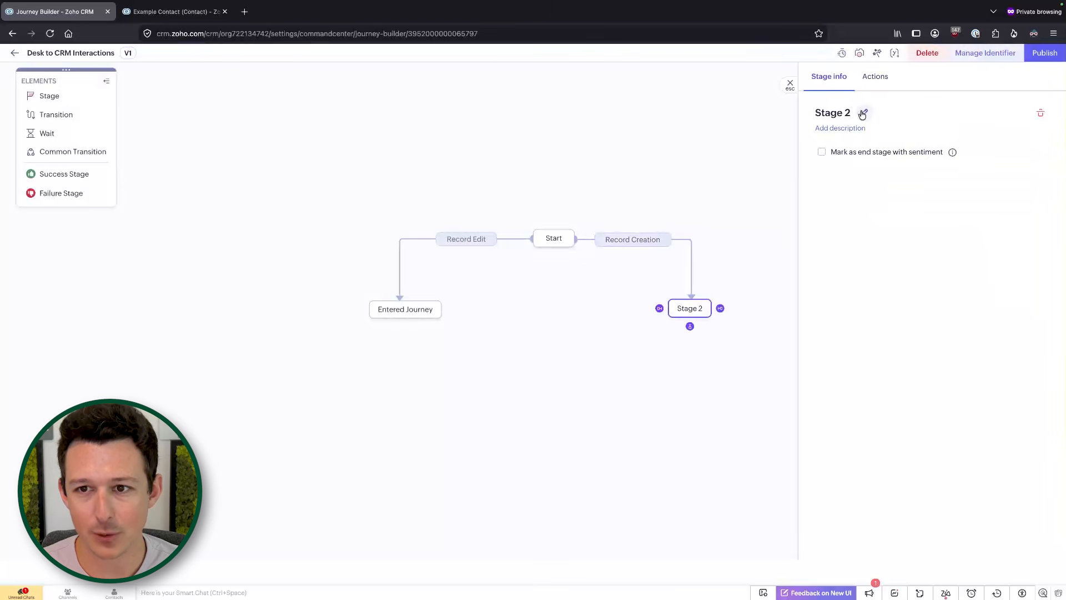
left_click(864, 113)
type("Entered Journey - Creation")
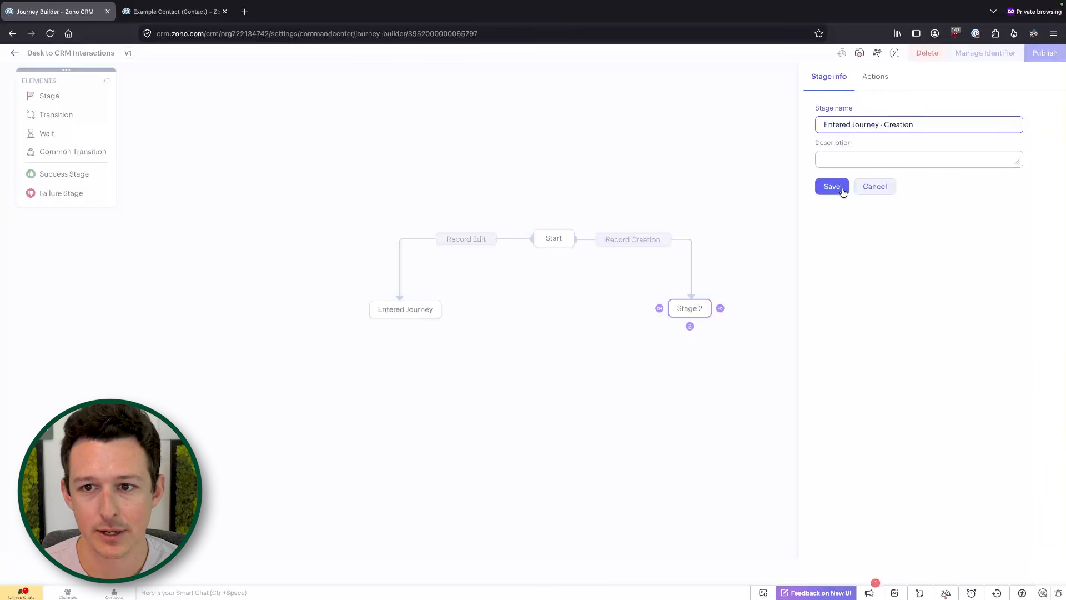
left_click(842, 192)
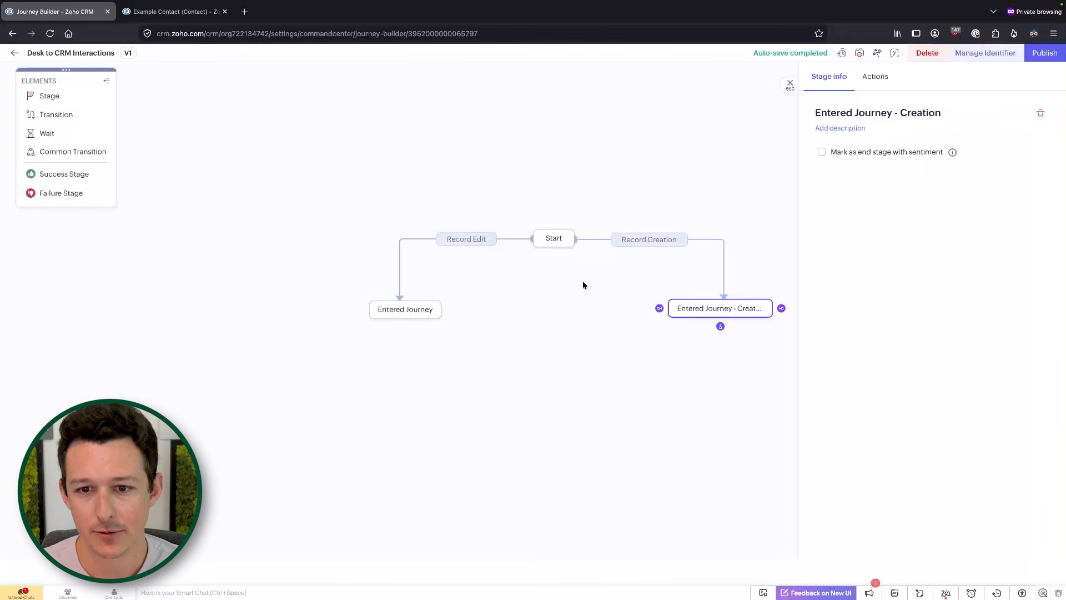
left_click(582, 281)
left_click_drag(699, 307, 698, 303)
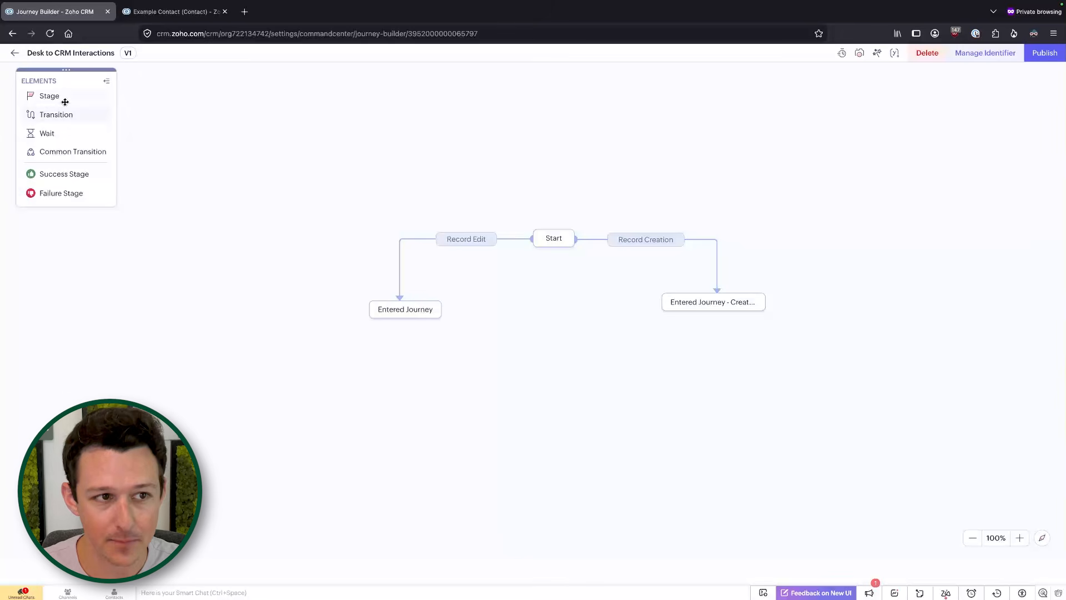
Add a third stage below Start, between the two existing stages, and name it Ticket Created.
left_click_drag(64, 99, 550, 364)
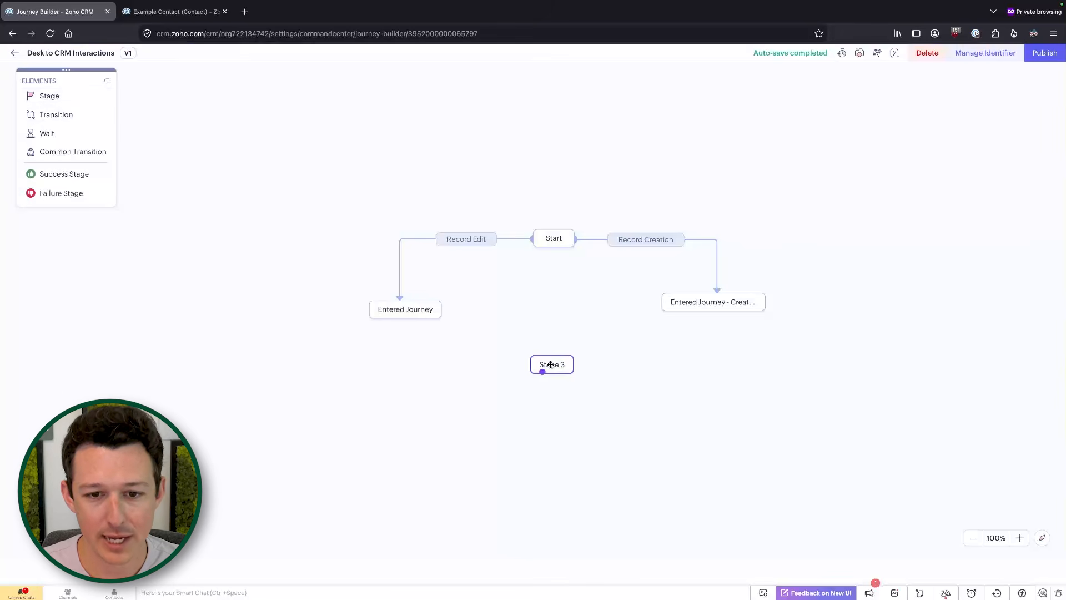
left_click(551, 364)
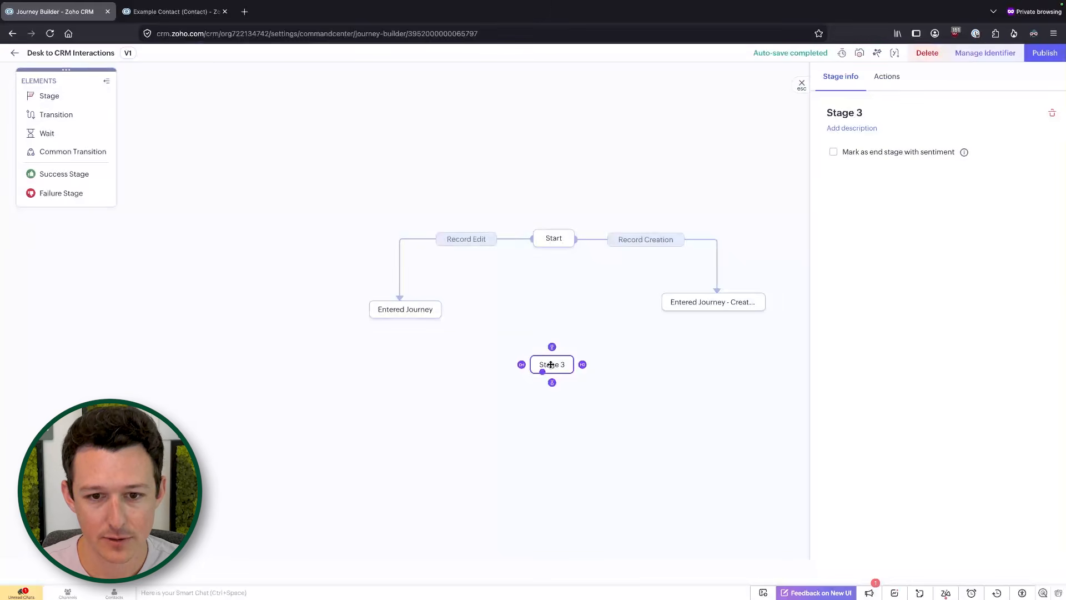
left_click(864, 114)
key("ctrl+a")
type("Ti")
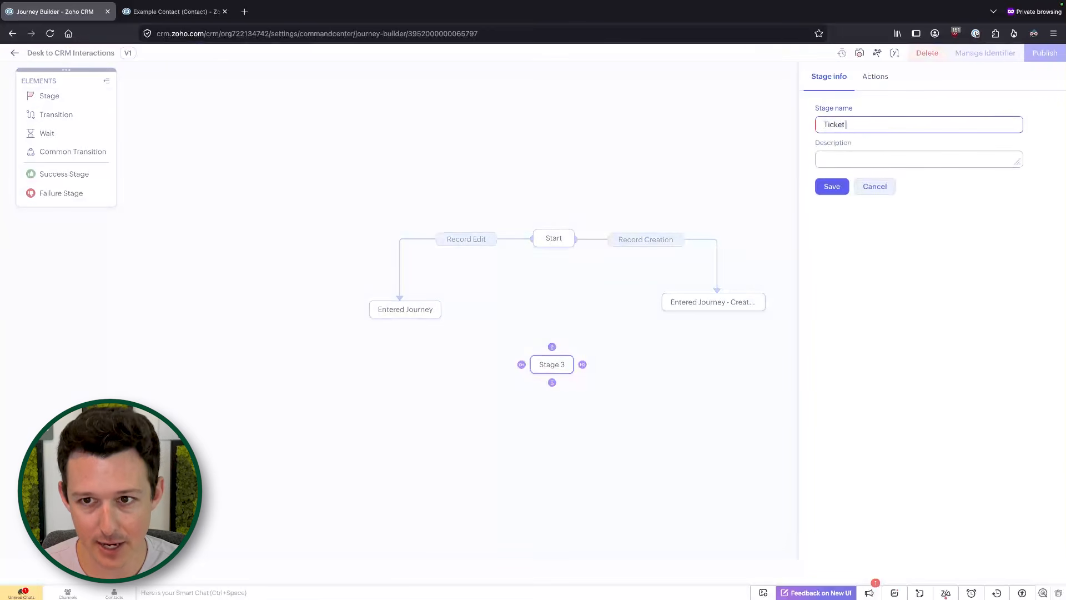
type("cket Created")
left_click(832, 186)
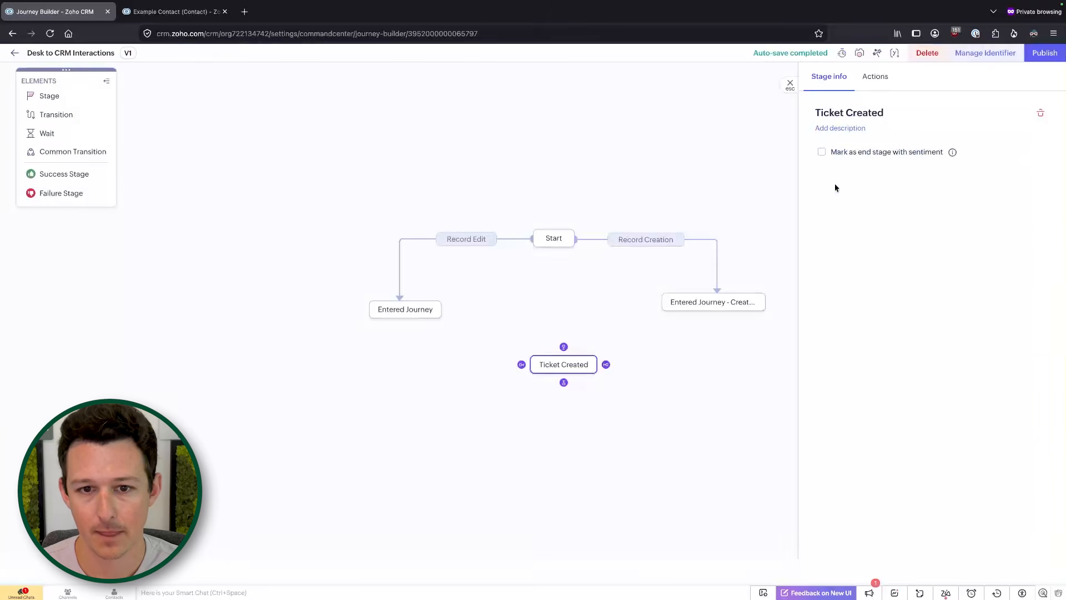
left_click(571, 287)
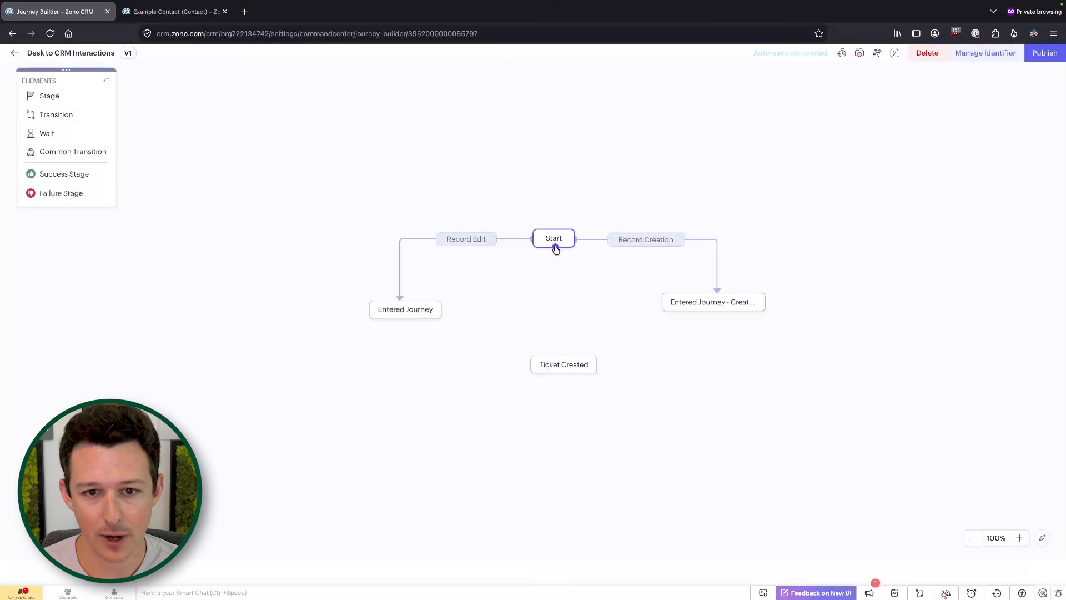
Connect Start's bottom to Ticket Created with a Zoho Desk New ticket signal for the Field Service Management and Zenatta 7 departments.
left_click_drag(555, 248, 553, 362)
left_click(555, 301)
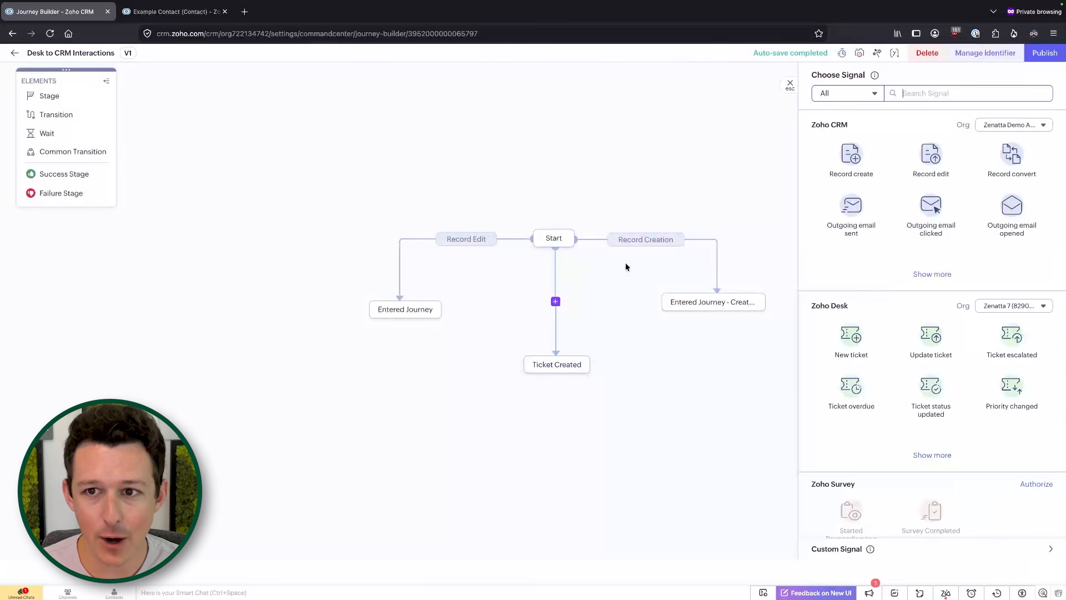
scroll(895, 277, "down", 2)
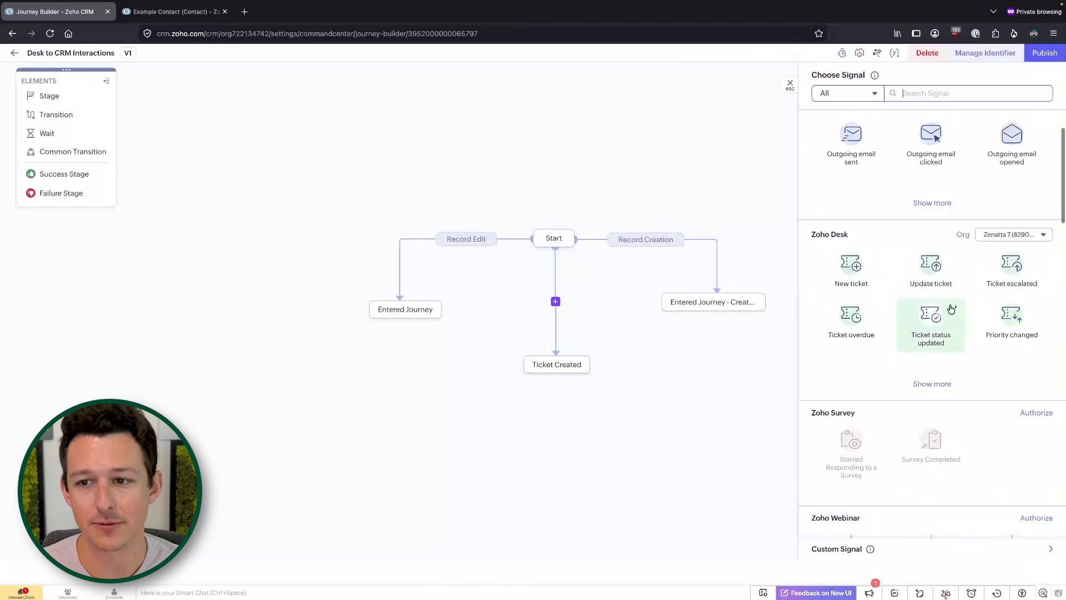
left_click(855, 265)
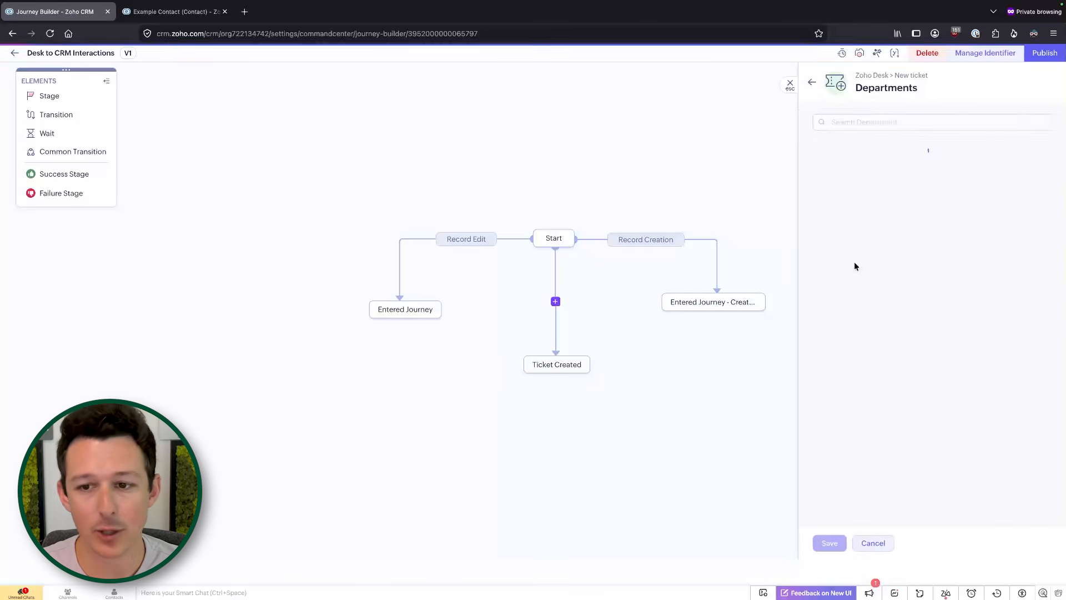
left_click(822, 168)
left_click(824, 147)
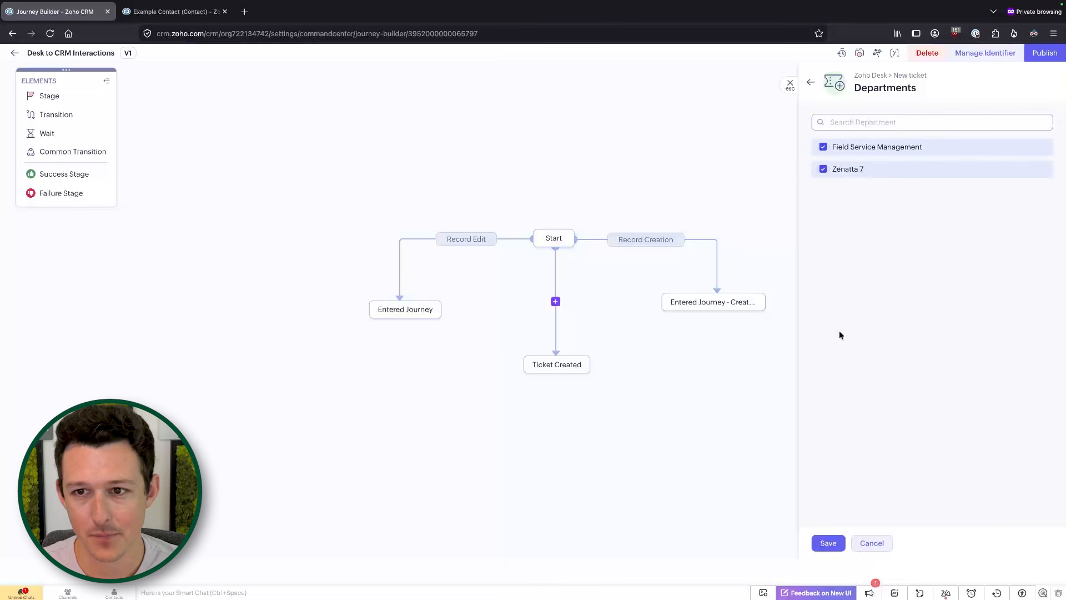
left_click(829, 543)
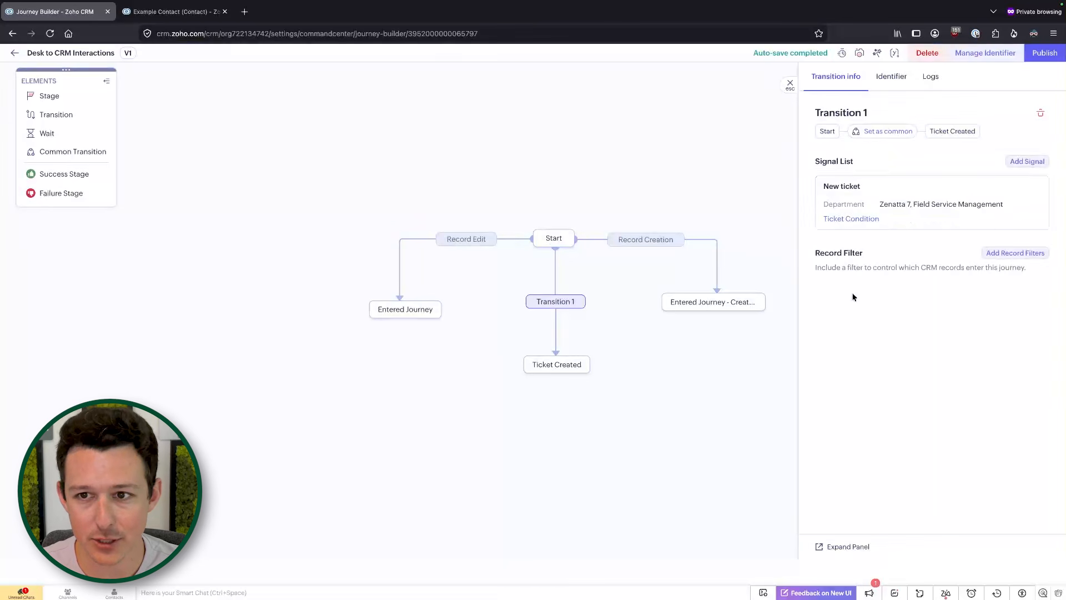
Set Email as the identifier for the New ticket signal on the transition to Ticket Created.
left_click(889, 76)
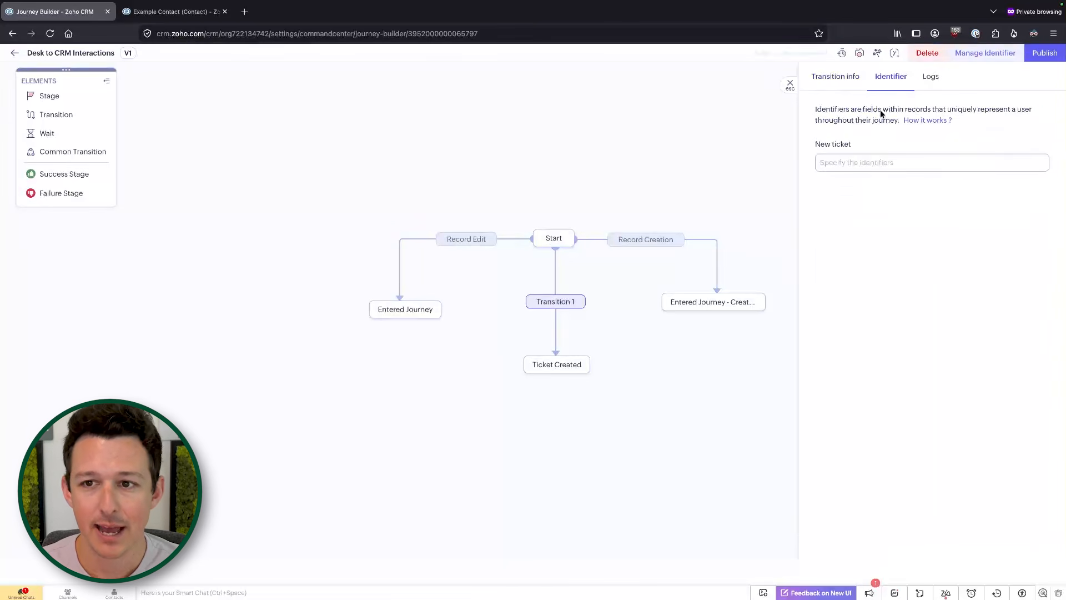
left_click(867, 164)
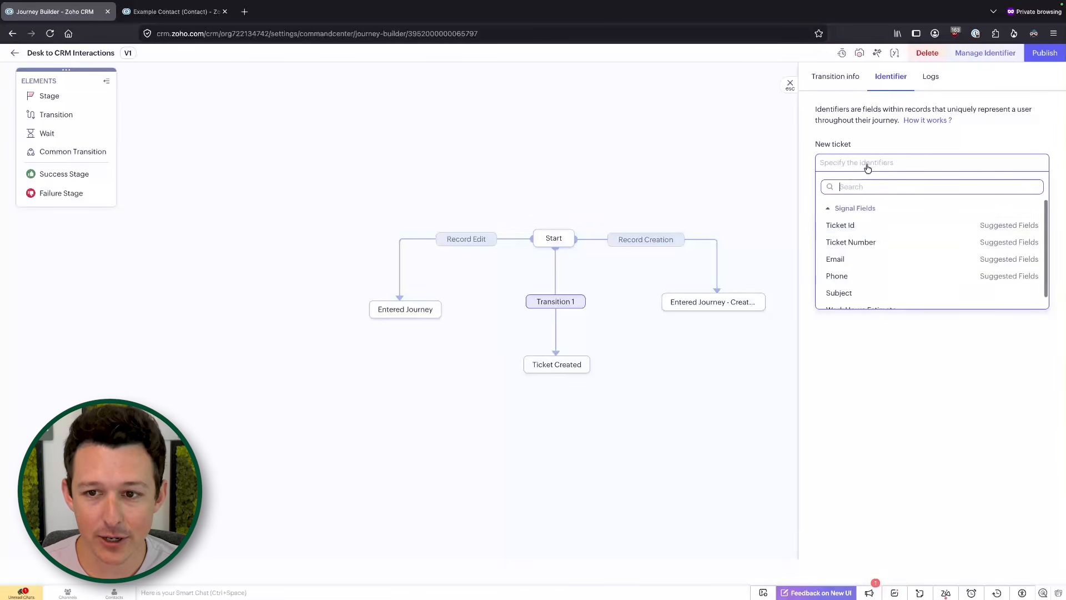
left_click(852, 260)
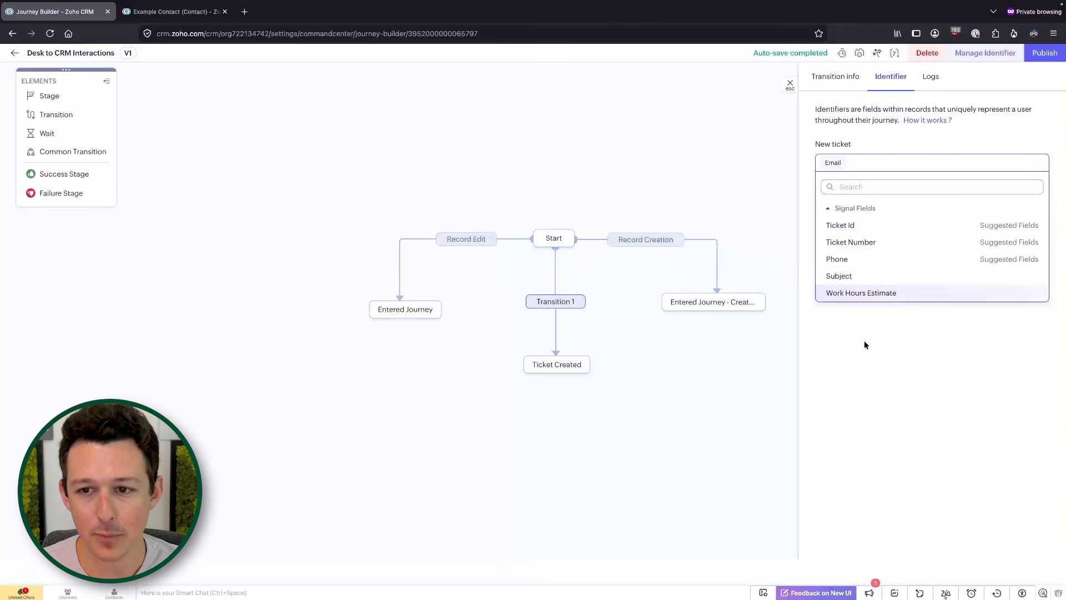
left_click(868, 370)
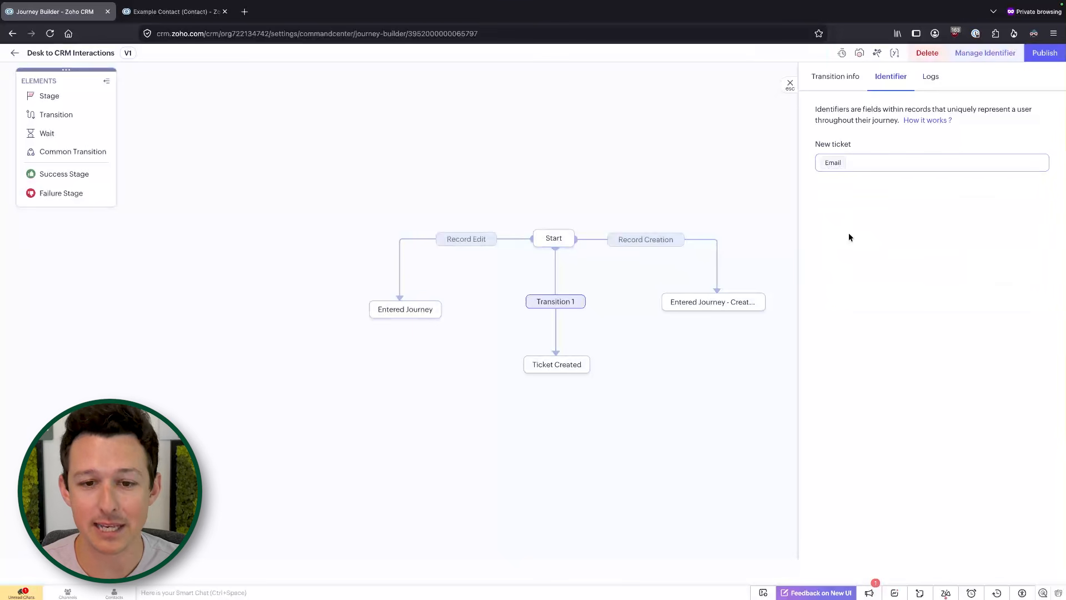
Load desk.zoho.com in a new browser tab and return to the journey builder.
left_click(246, 11)
type("desk.zoho.com")
key("Return")
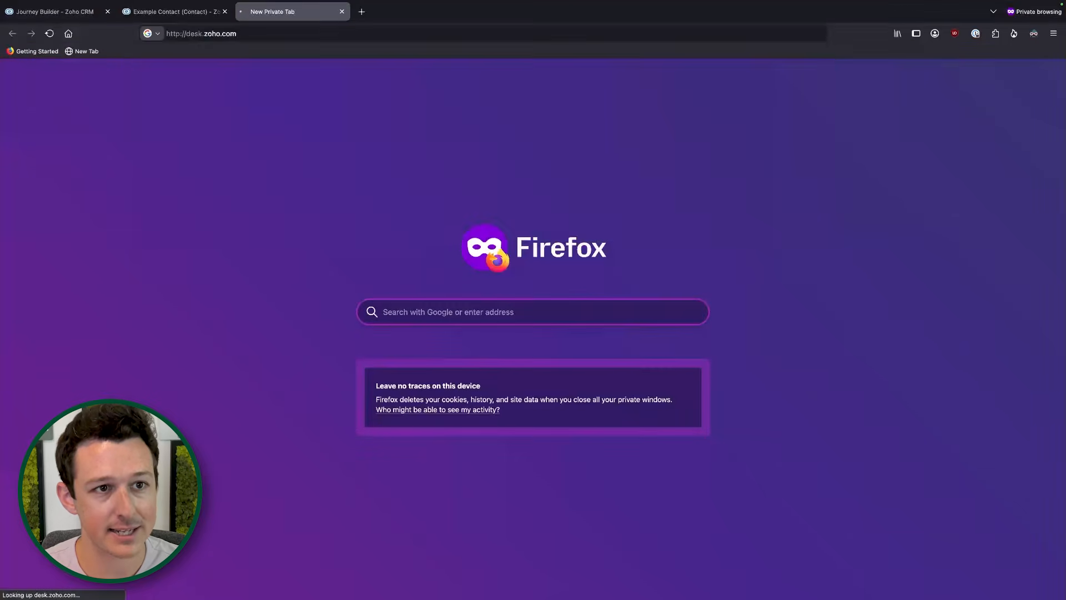
left_click(84, 12)
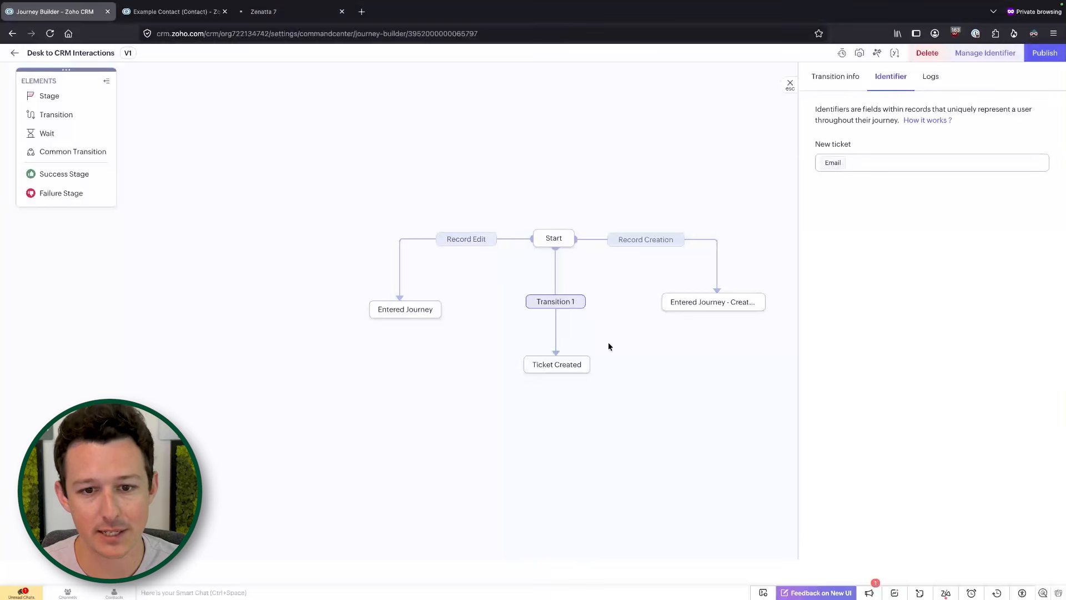
Rename the transition between Start and Ticket Created to Ticket Creation.
left_click(850, 79)
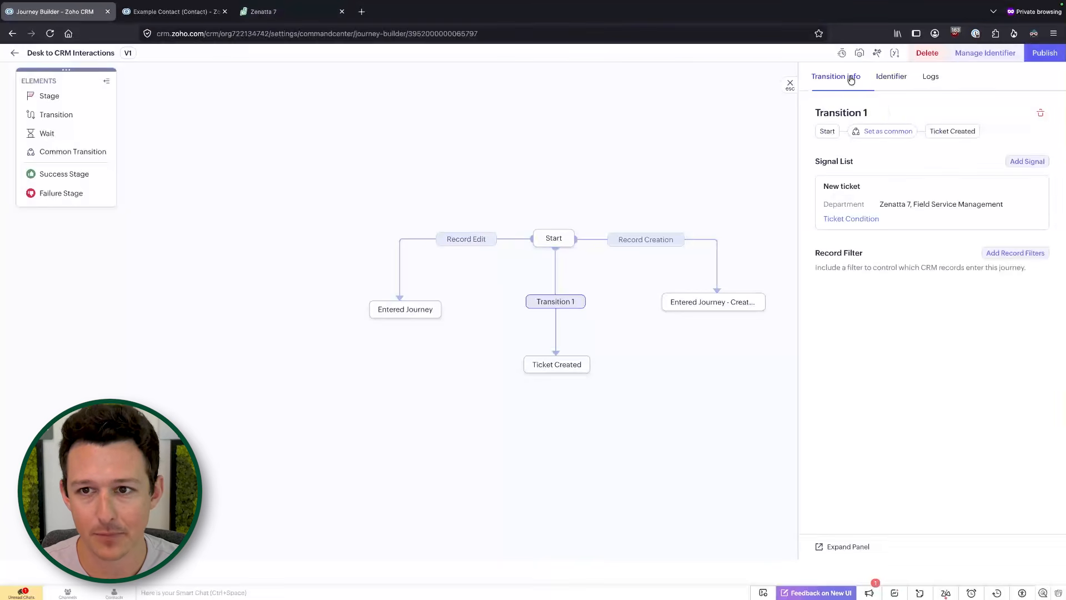
left_click(880, 112)
key("ctrl+a")
type("Ti")
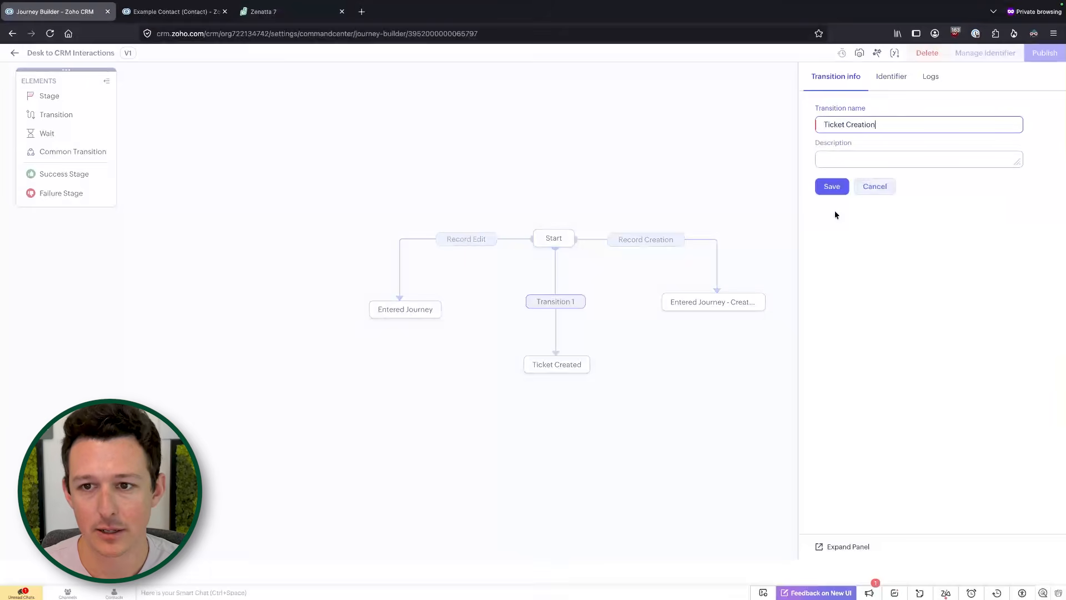
left_click(831, 186)
left_click(639, 355)
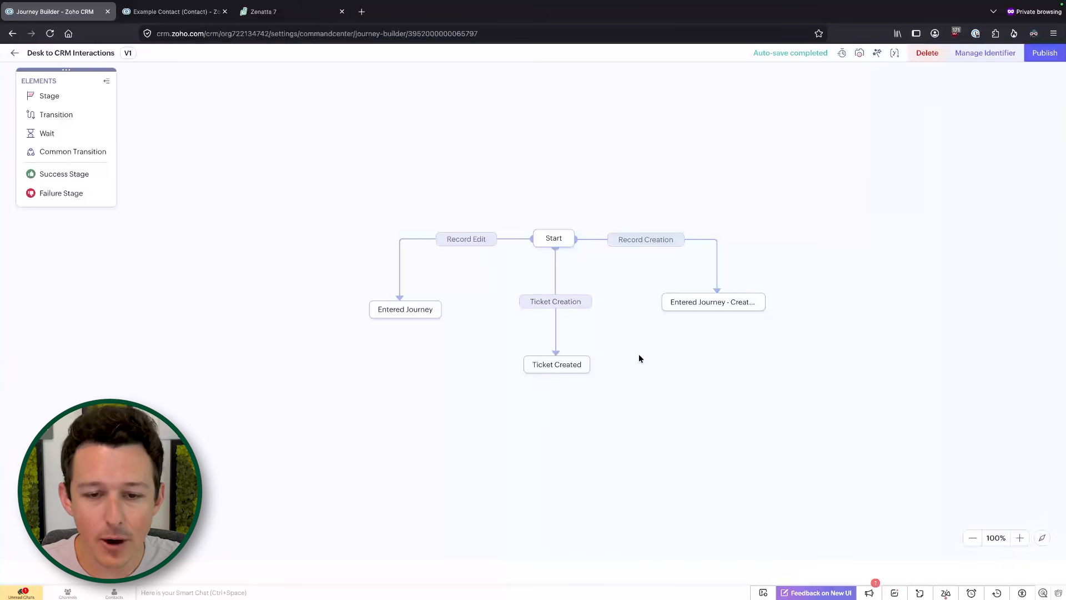
Start a new CRM action group on the Ticket Created stage and choose Contacts as its module.
left_click(562, 362)
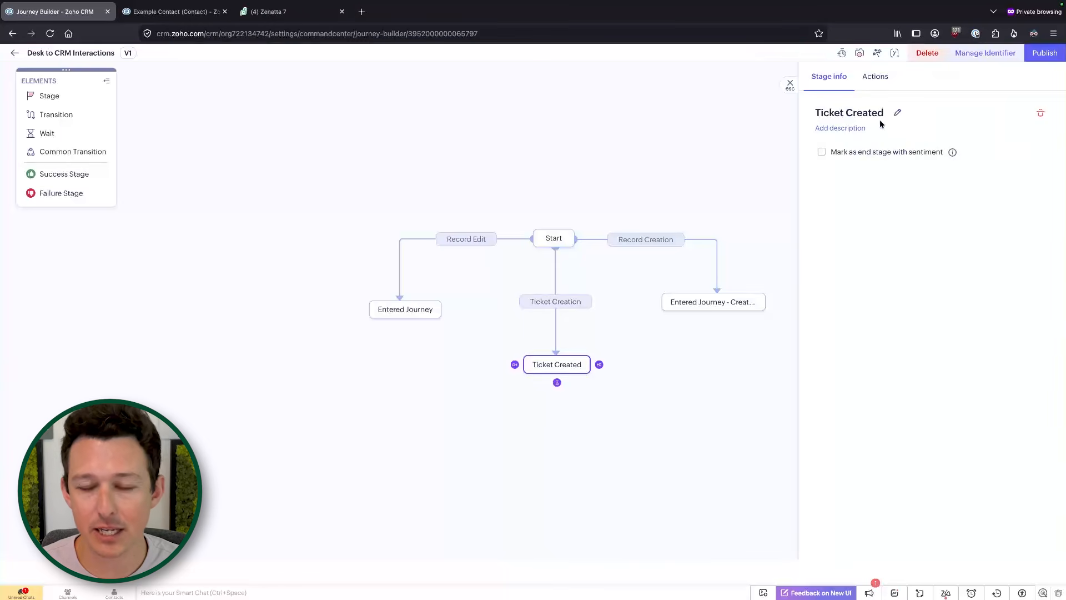
left_click(876, 78)
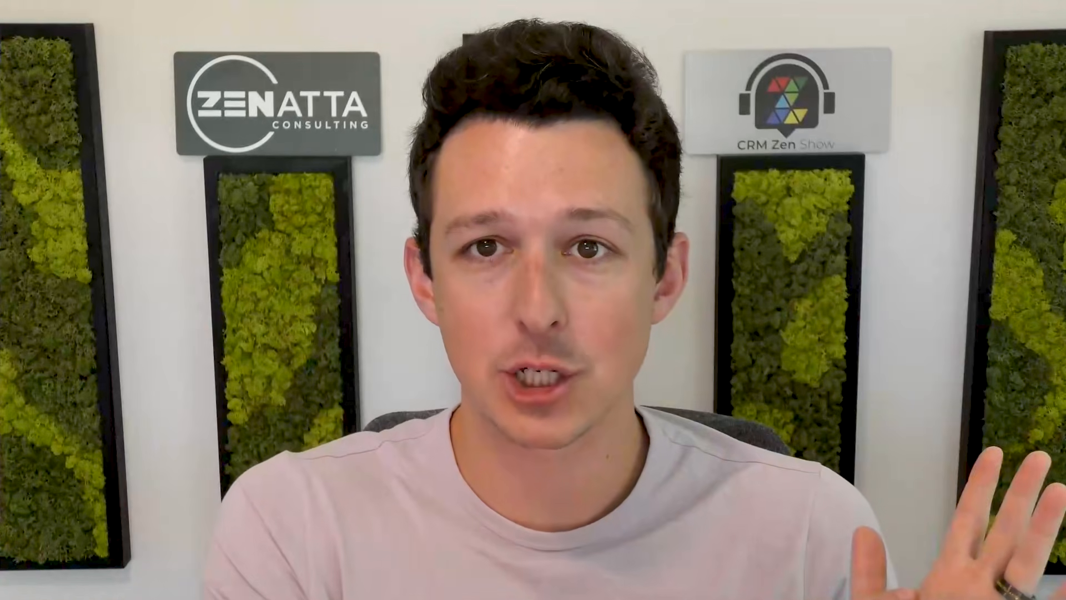
left_click(961, 148)
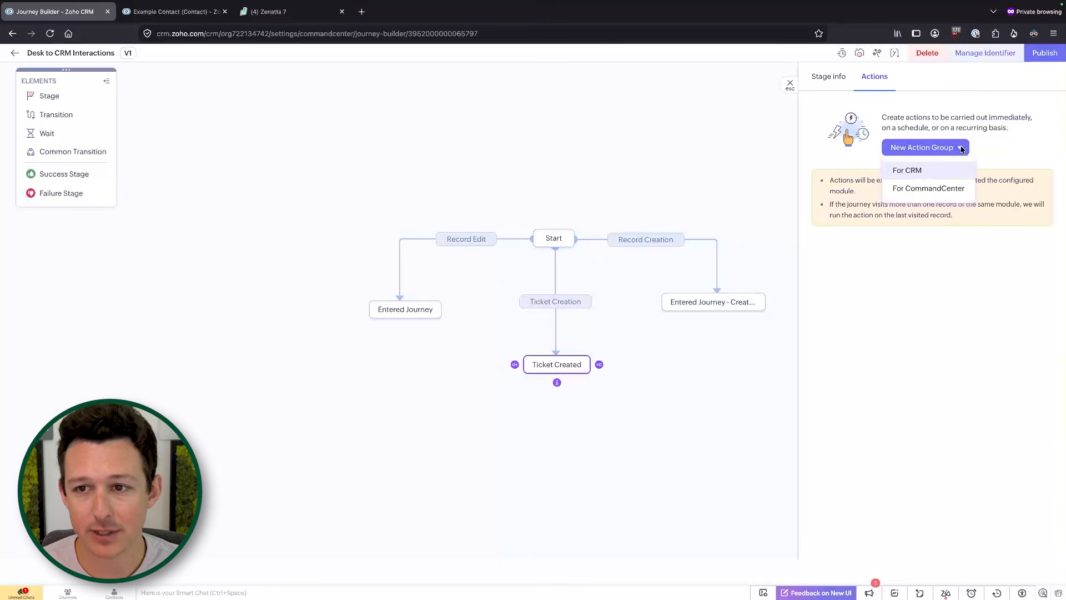
left_click(915, 170)
left_click(904, 124)
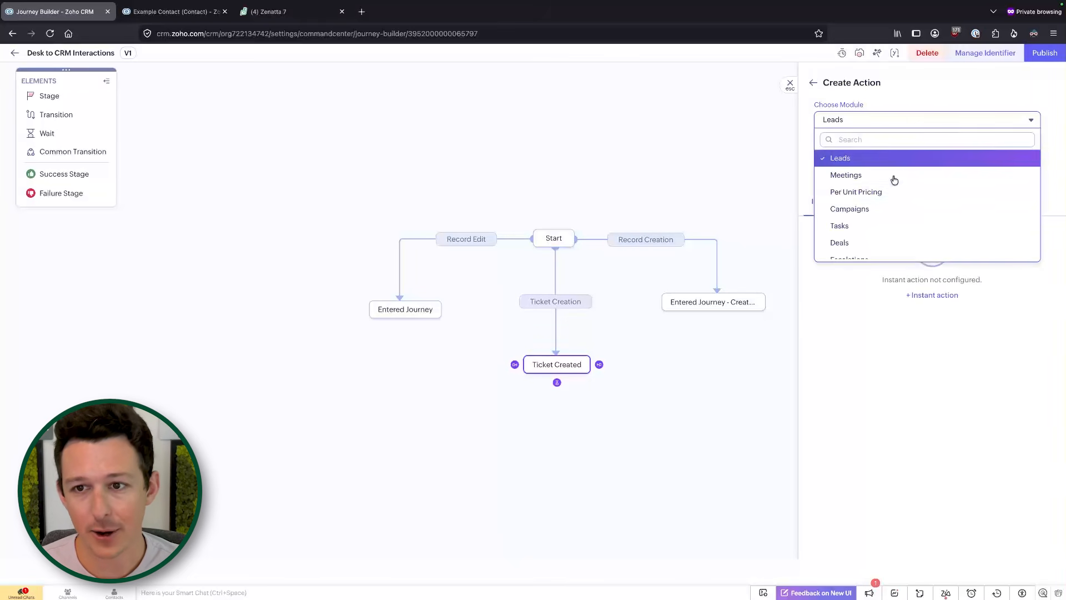
scroll(894, 183, "down", 5)
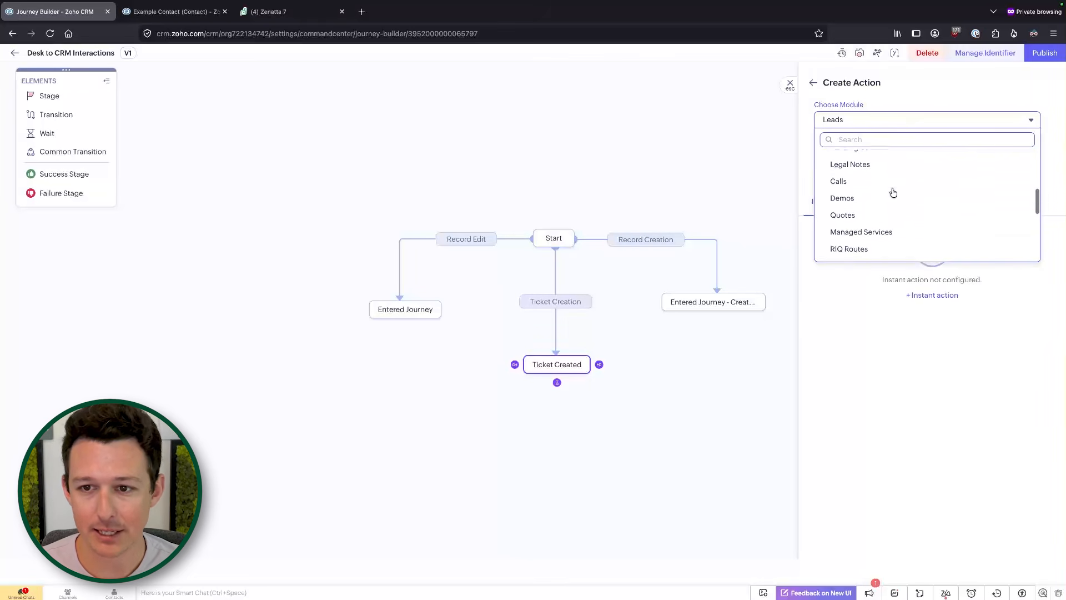
scroll(893, 192, "down", 1)
scroll(893, 192, "up", 3)
left_click(881, 190)
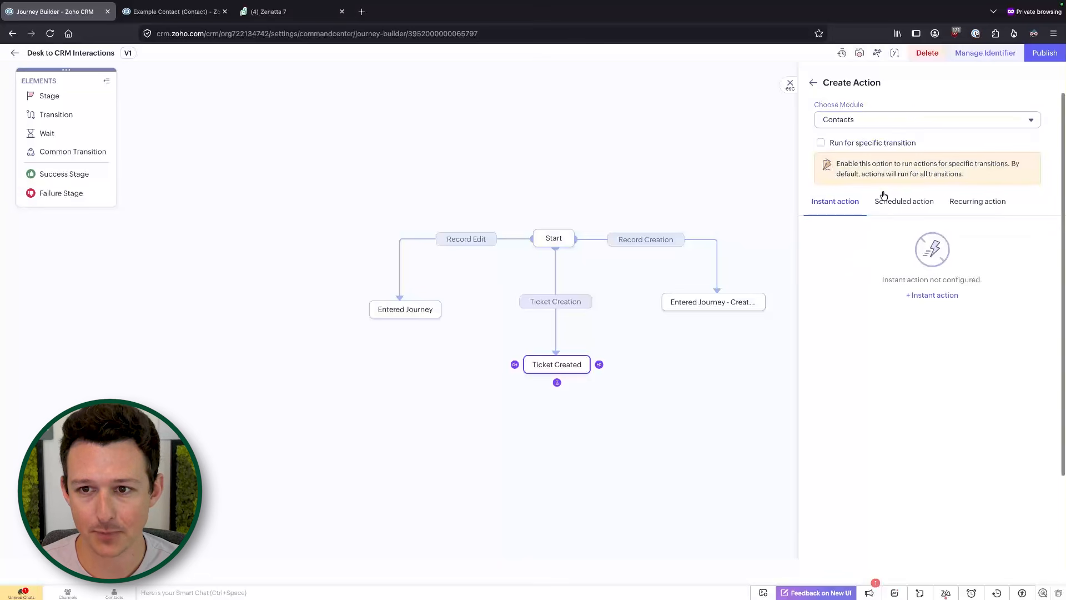
left_click(902, 204)
left_click(834, 202)
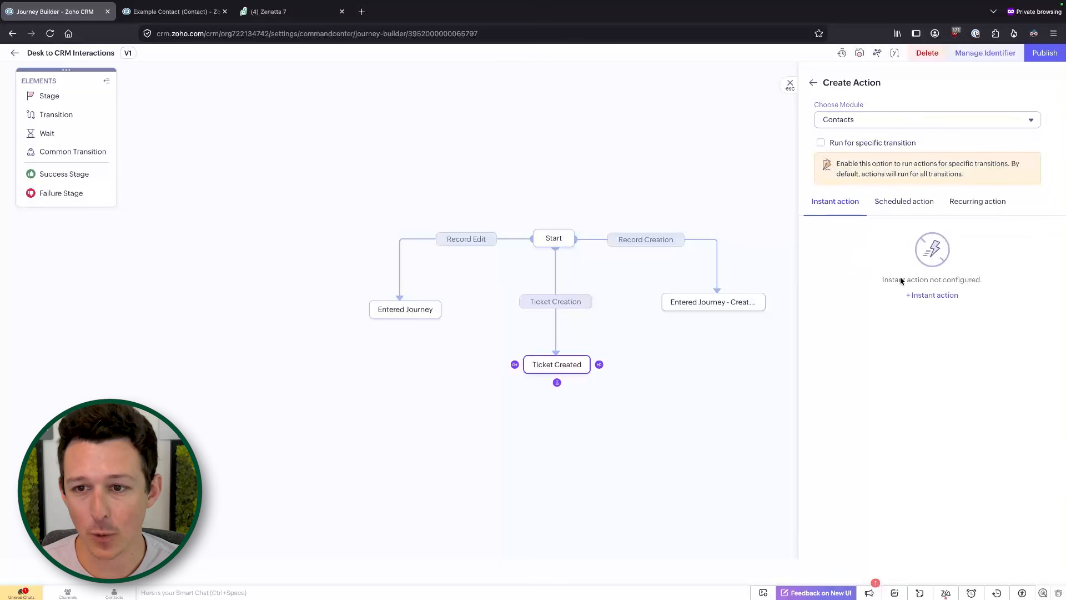
left_click(901, 203)
left_click(959, 205)
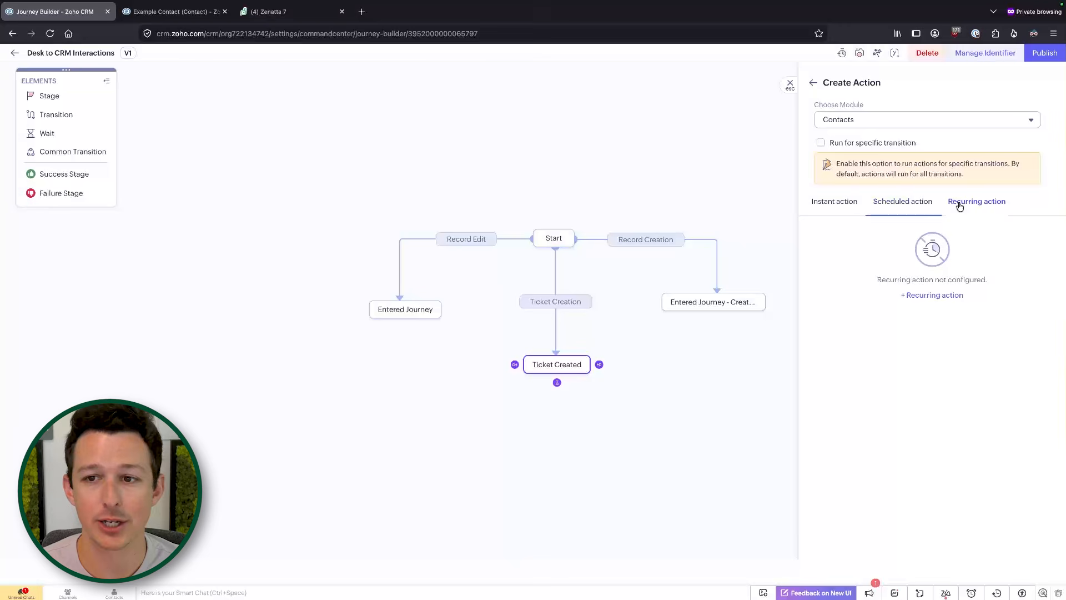
left_click(827, 203)
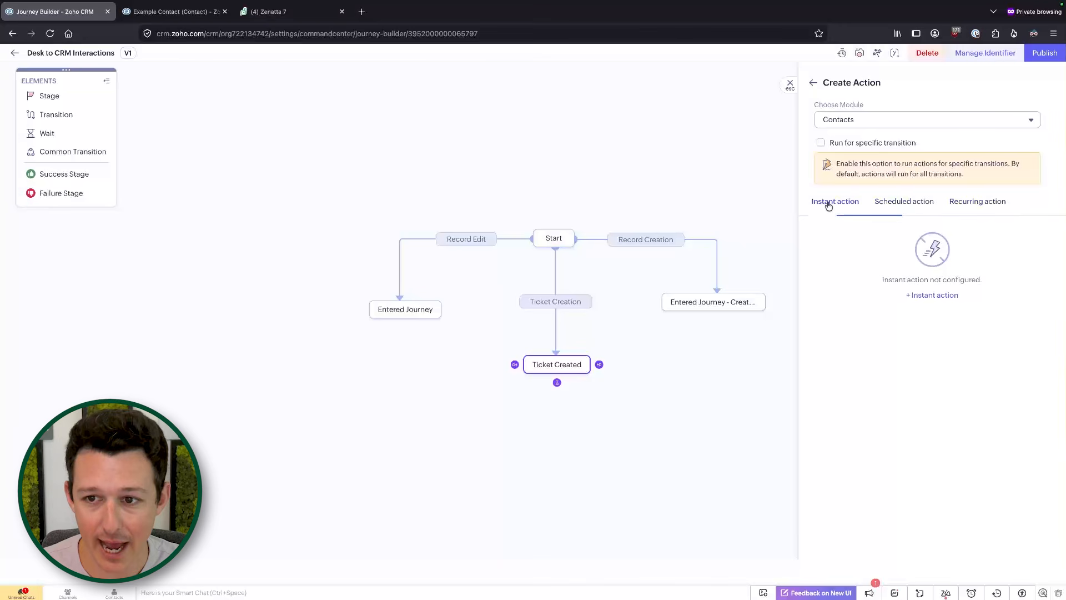
Add an instant task with subject Ticket Created in Desk - Please Review, due 2 business days after the transition trigger date.
left_click(922, 301)
scroll(887, 279, "down", 1)
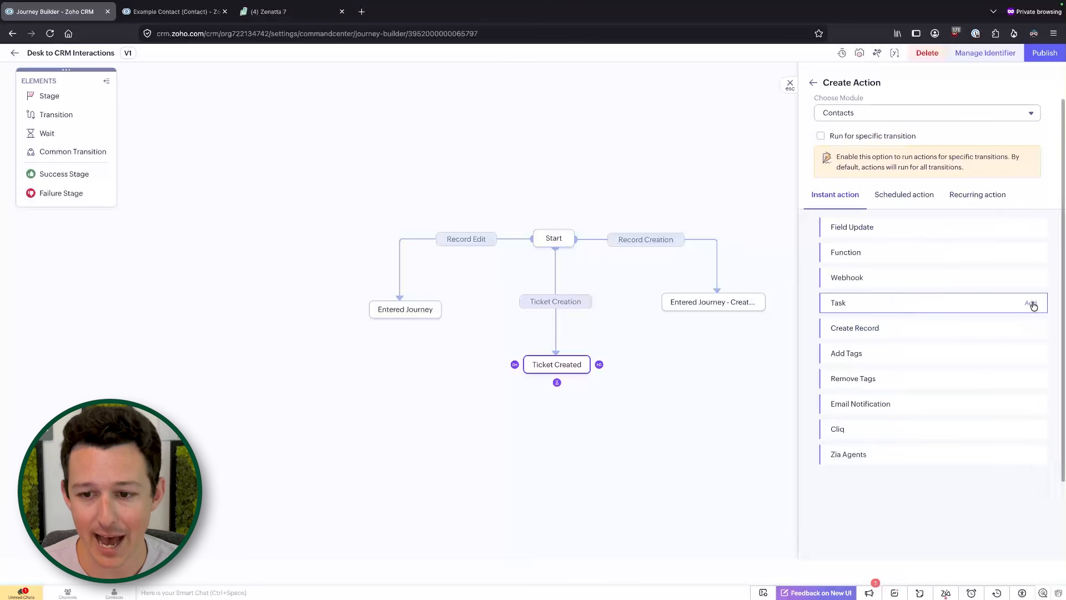
left_click(1031, 303)
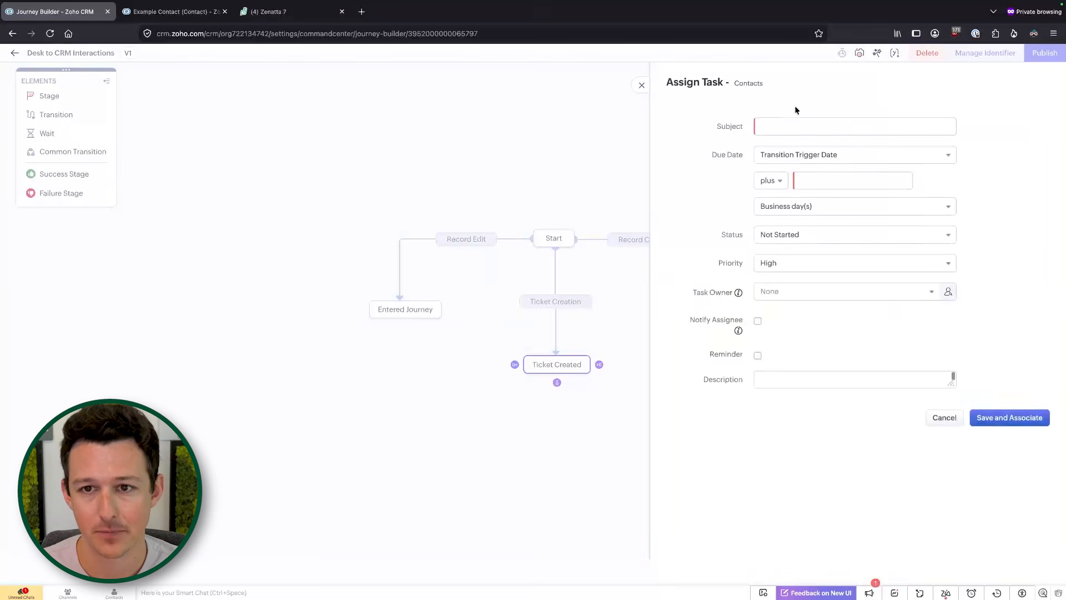
left_click(787, 127)
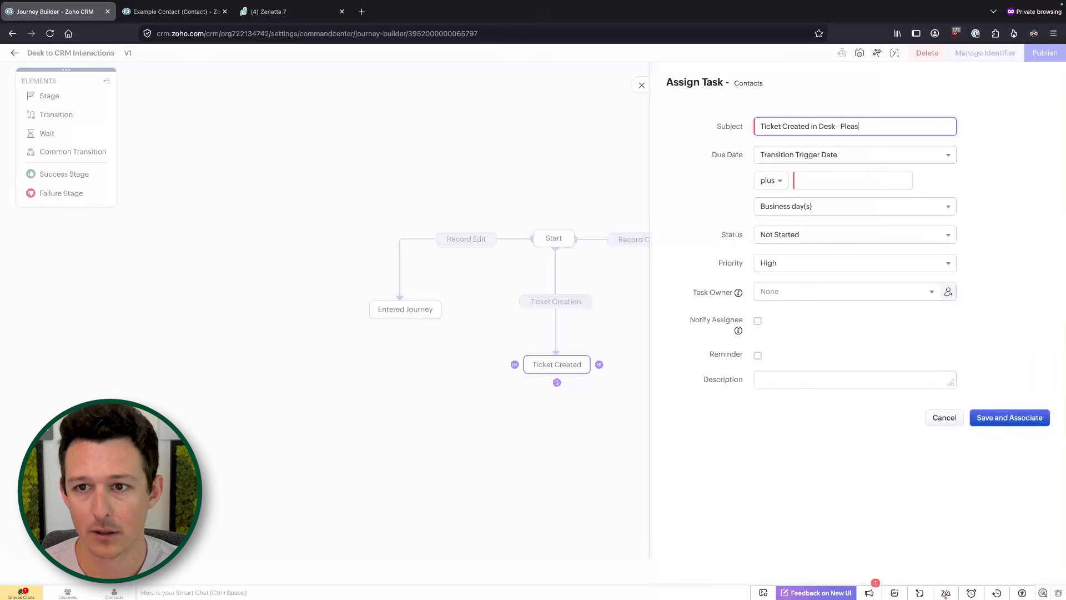
left_click(811, 179)
type("2")
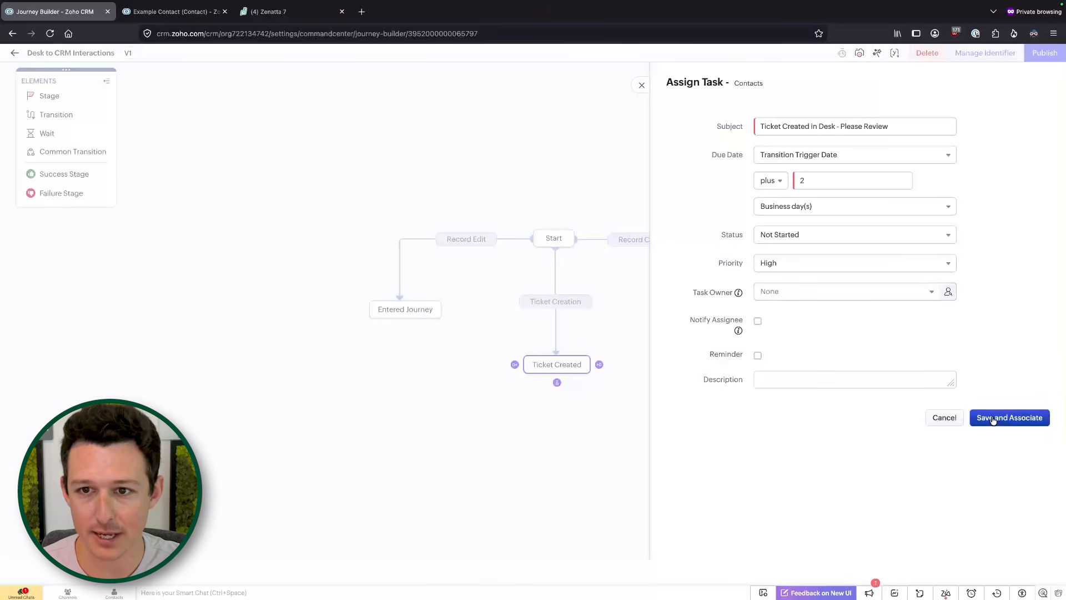
left_click(993, 418)
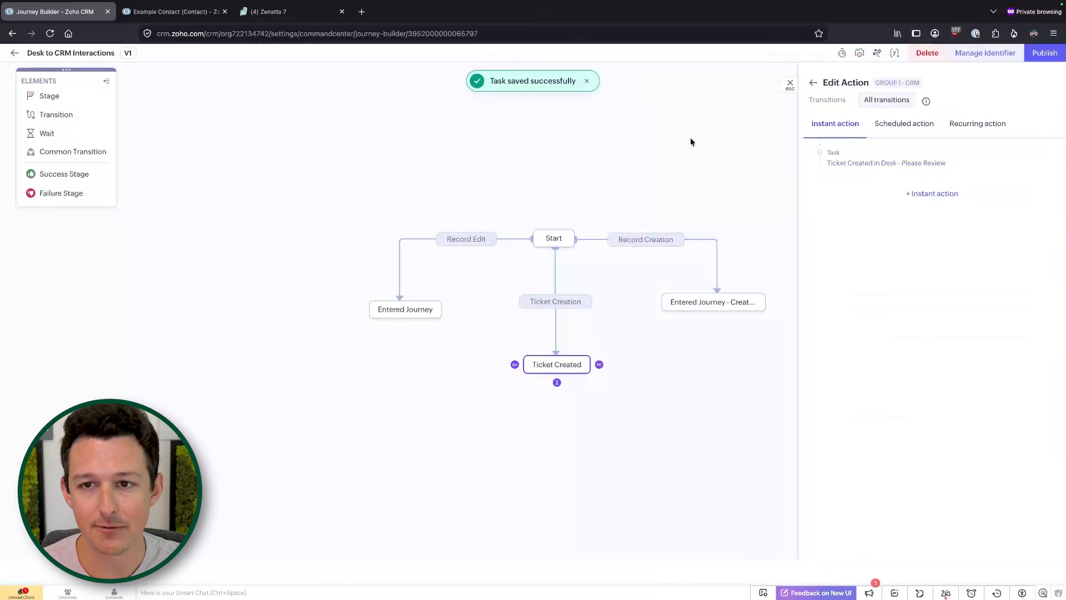
left_click(617, 321)
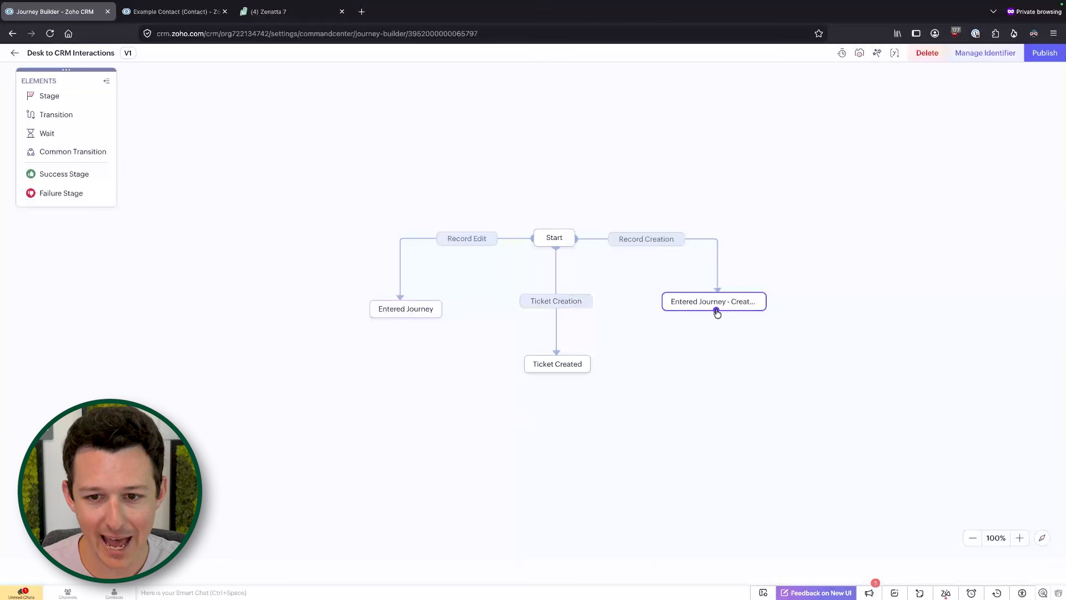
Make Ticket Creation a common transition with Start, Entered Journey and Entered Journey - Creation as its source stages.
left_click_drag(716, 310, 583, 364)
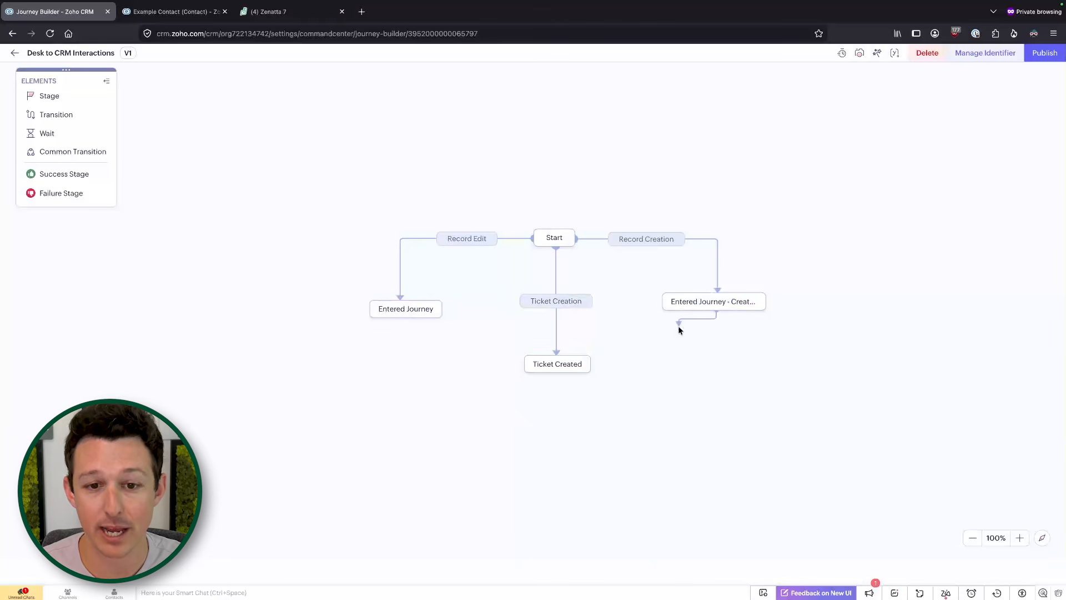
left_click(571, 306)
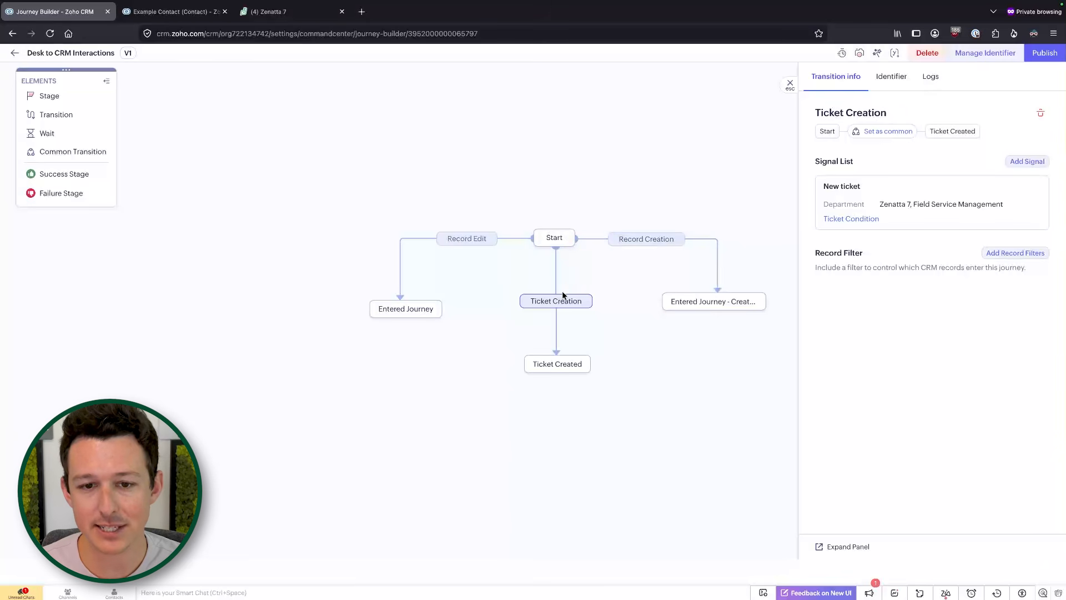
left_click(875, 136)
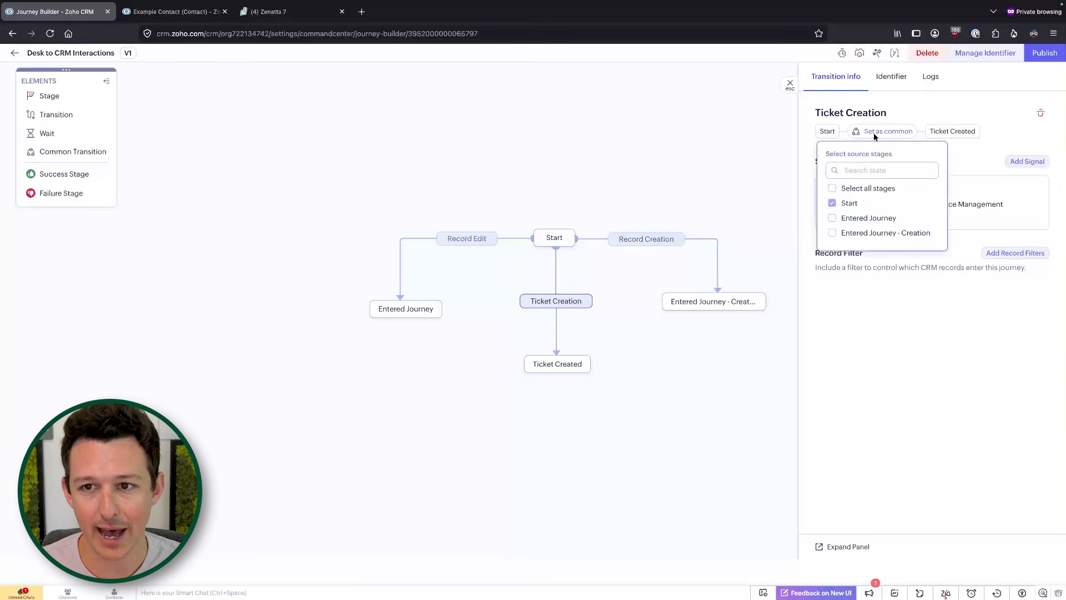
left_click(831, 218)
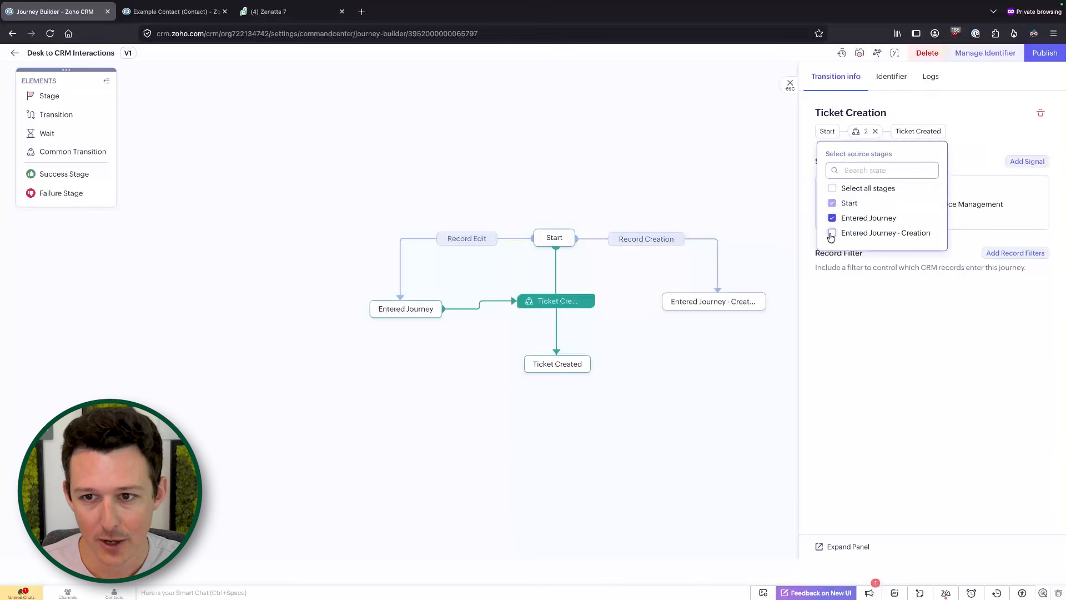
left_click(855, 325)
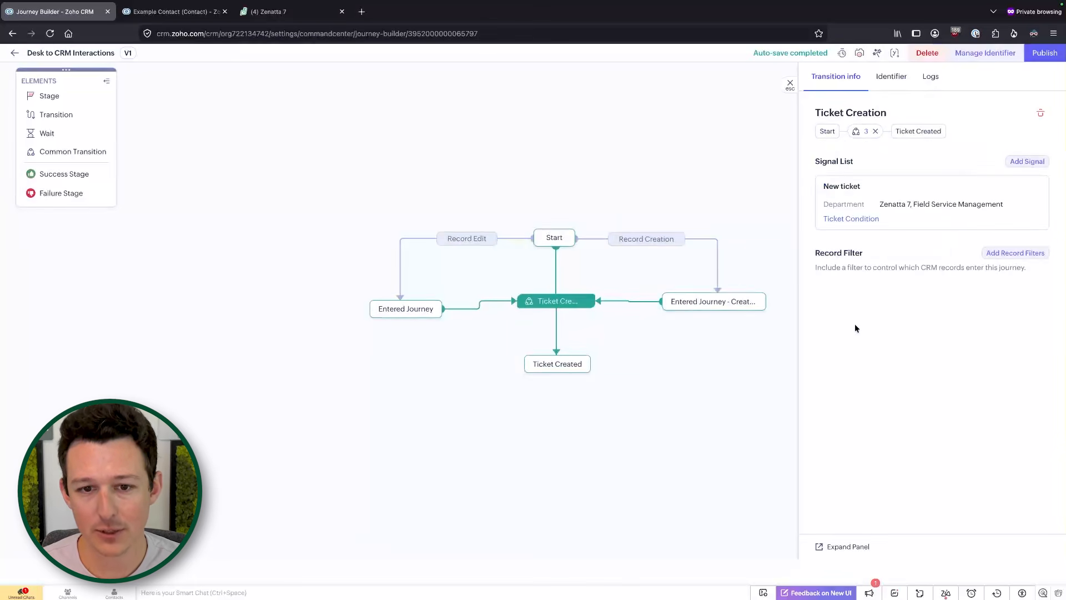
Review the identifiers assigned to the journey's stages and publish the Desk to CRM Interactions journey.
left_click(557, 365)
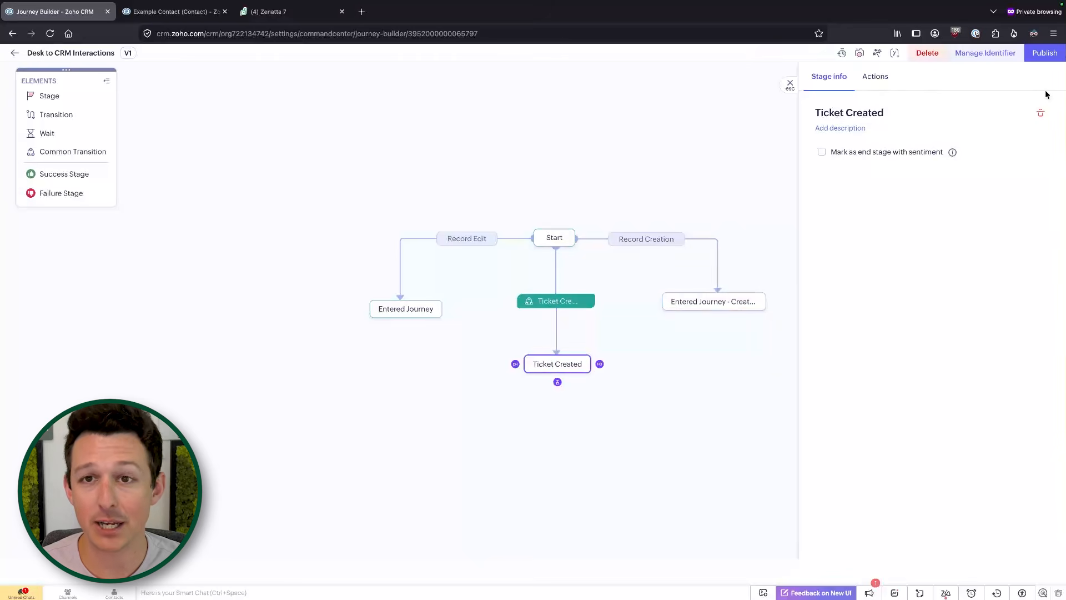
left_click(986, 56)
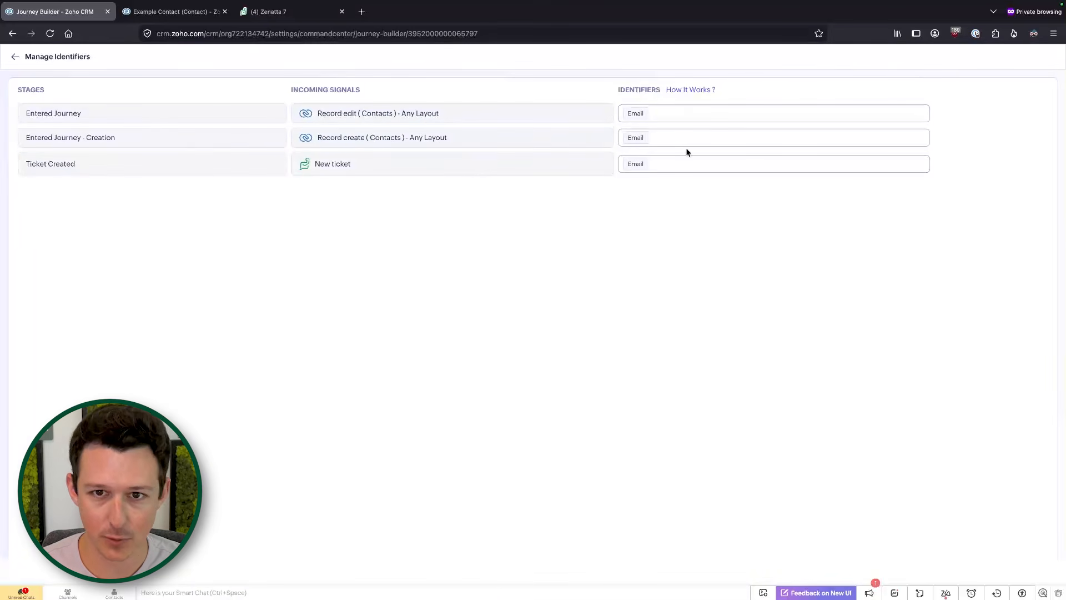
left_click(14, 57)
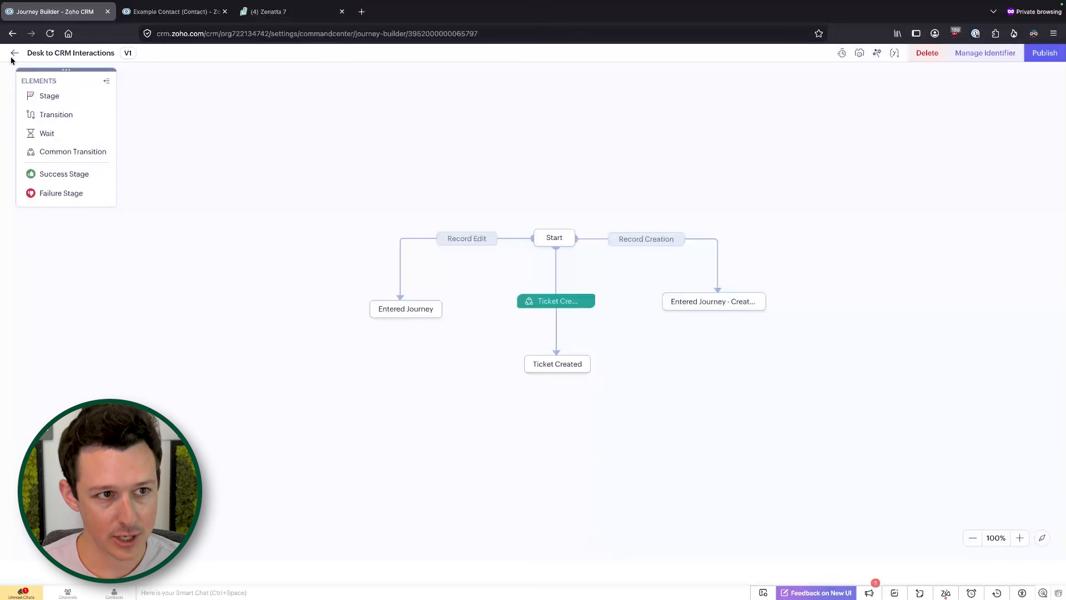
left_click(1043, 54)
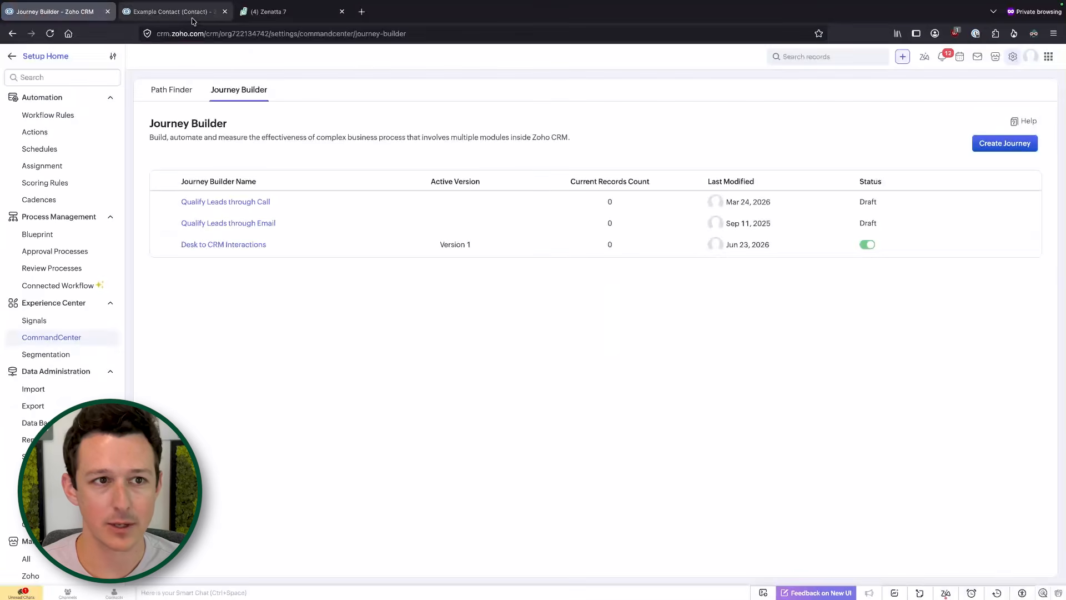
Set the Lead Source of the Example Contact record to Google Ads, reload the record and check its journey stages.
left_click(191, 17)
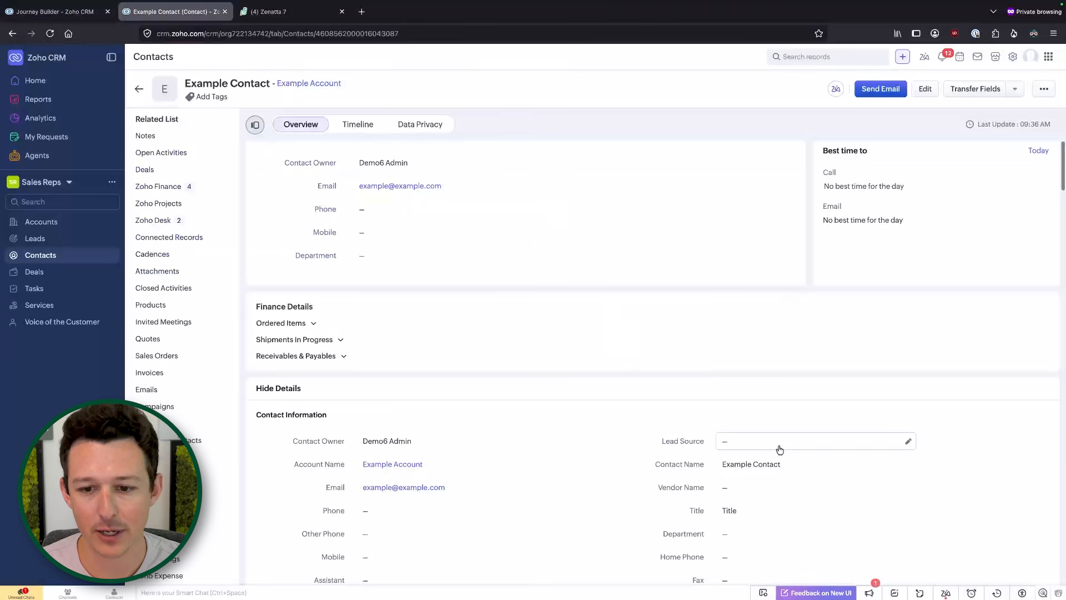
left_click(814, 440)
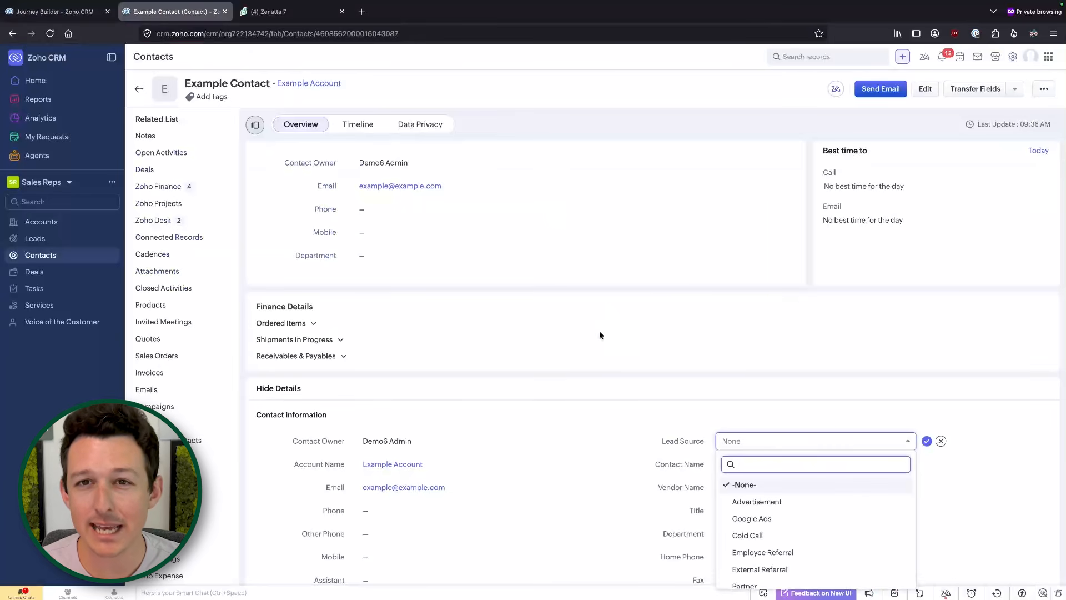
left_click(797, 518)
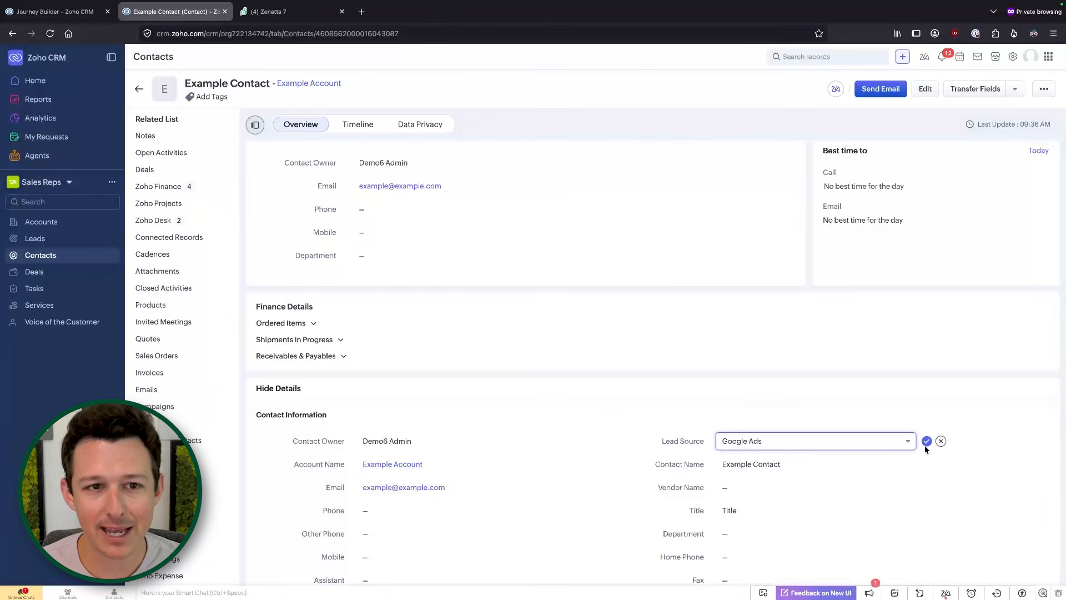
left_click(928, 443)
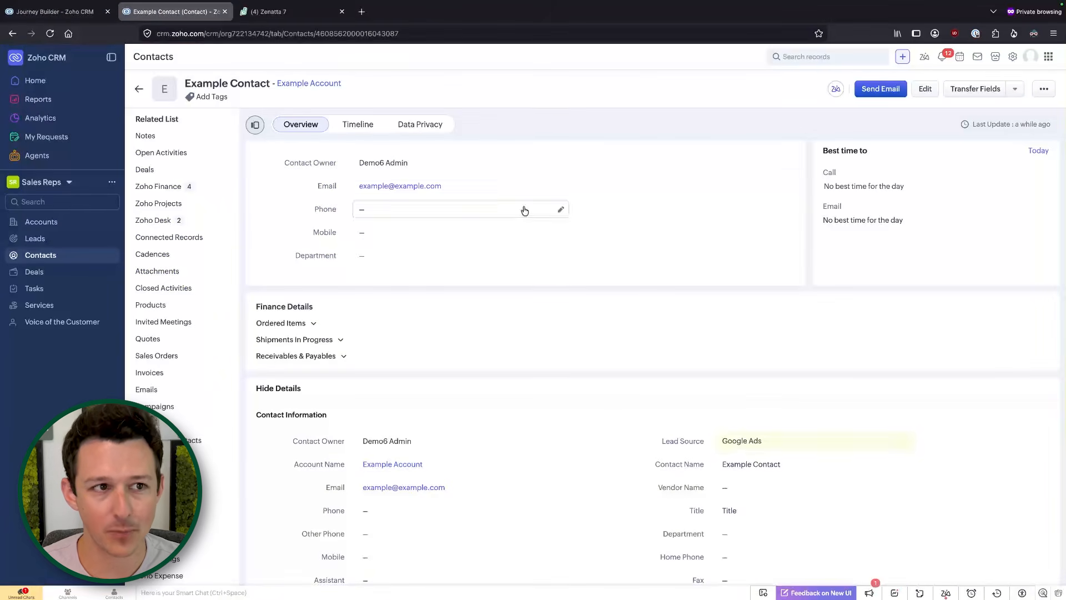
left_click(50, 34)
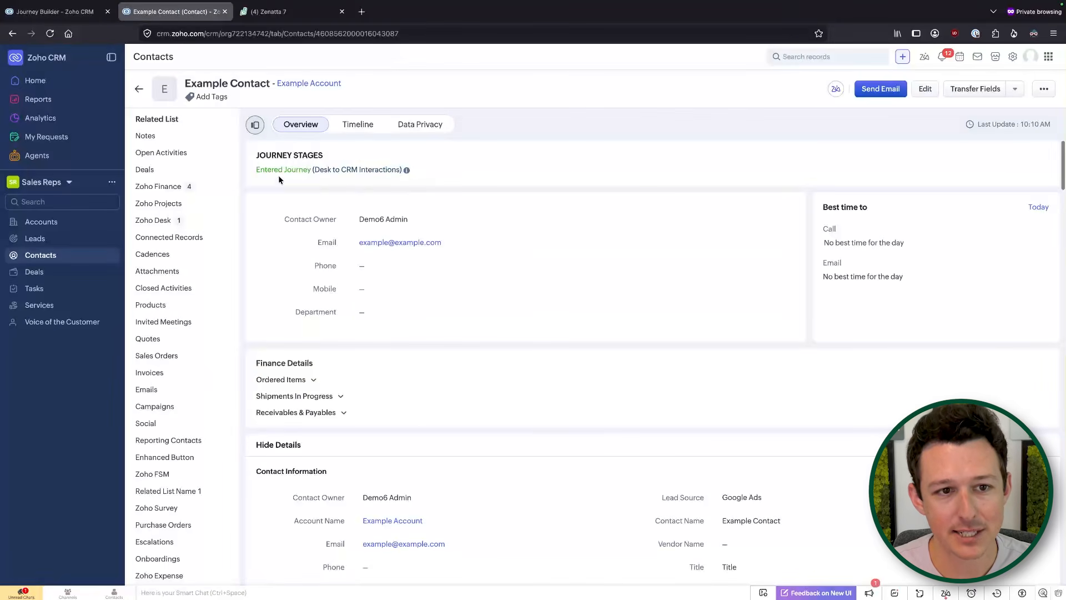
mouse_move(407, 170)
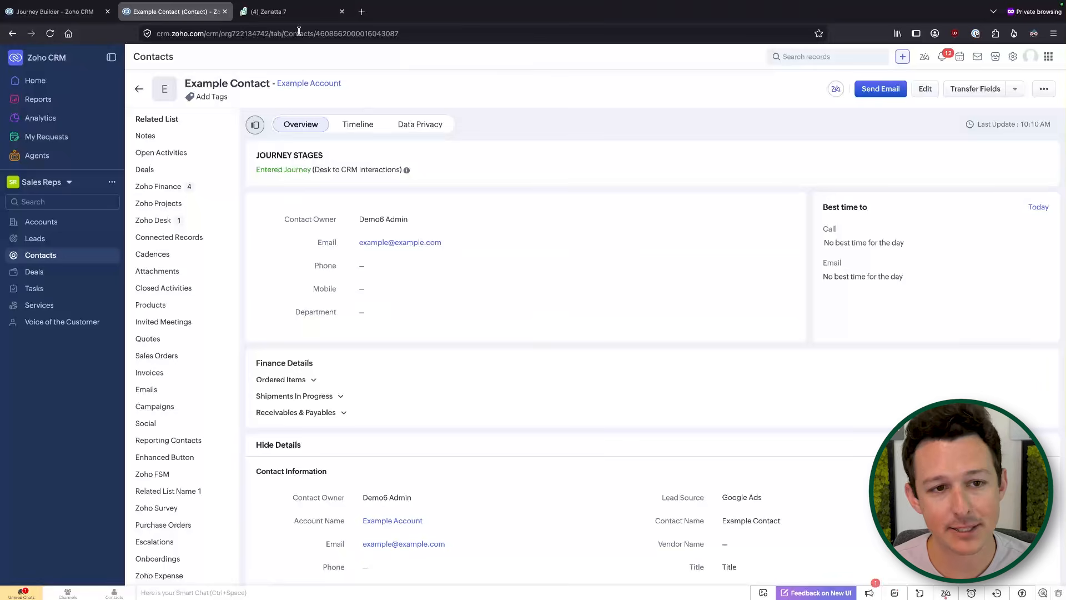
Switch to Zoho Desk, open the ticket Example Ticket and start cloning it.
left_click(283, 17)
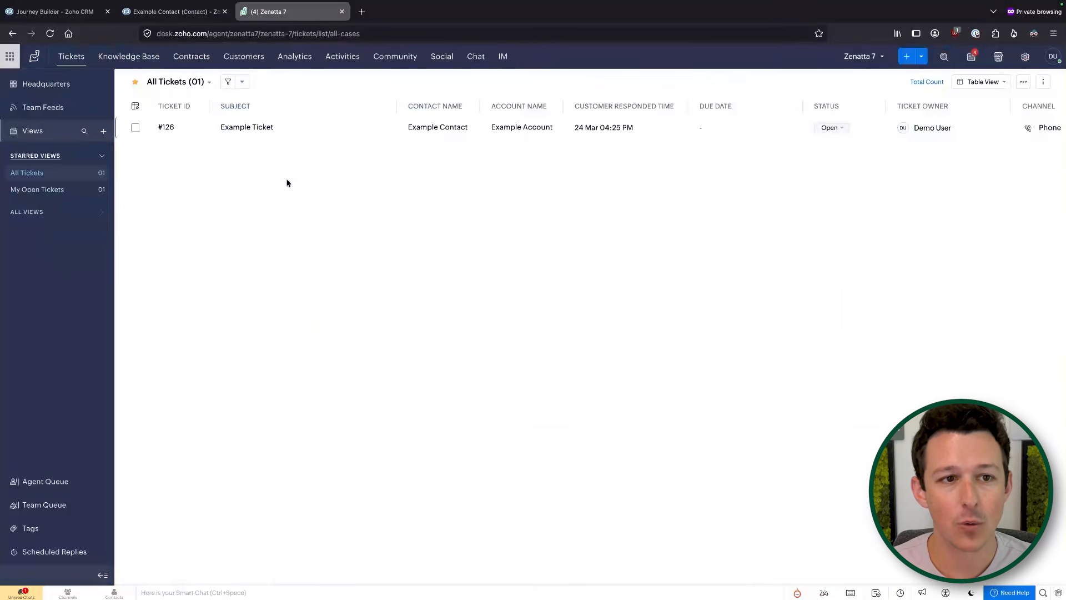
left_click(248, 130)
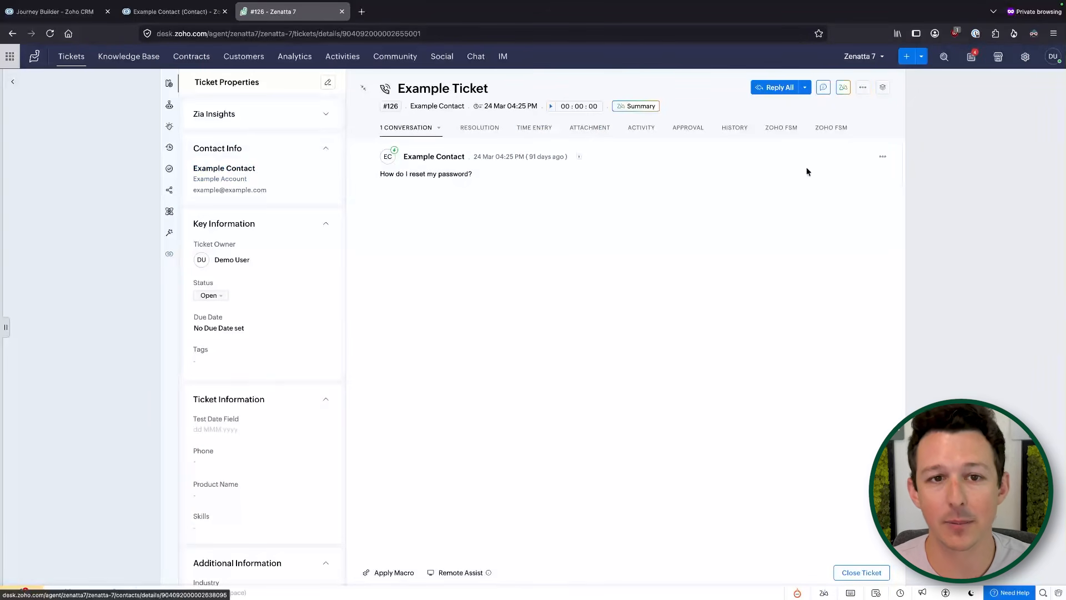
left_click(863, 88)
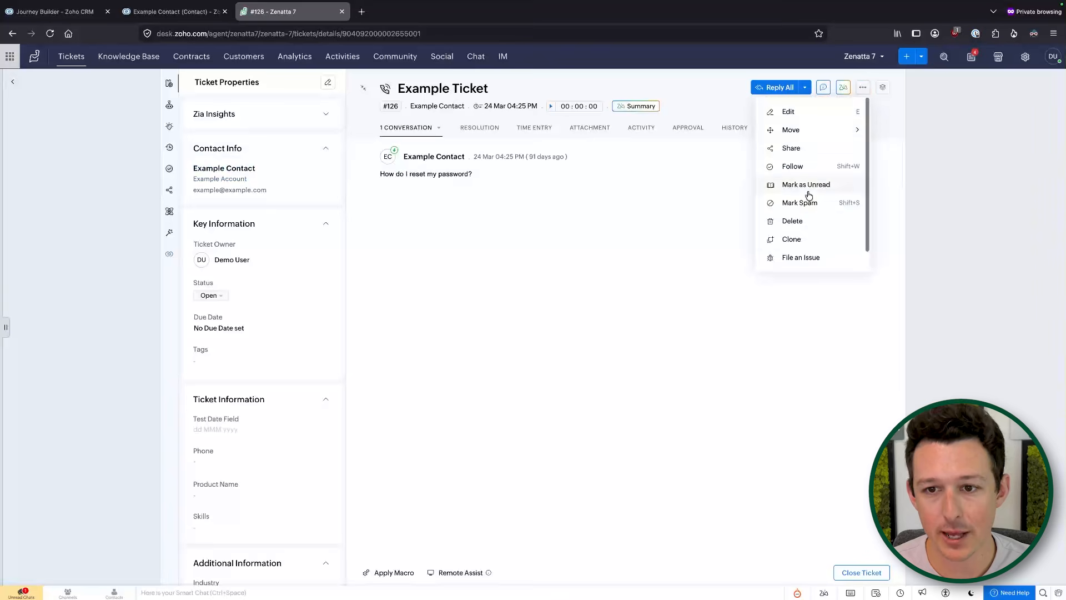
left_click(804, 238)
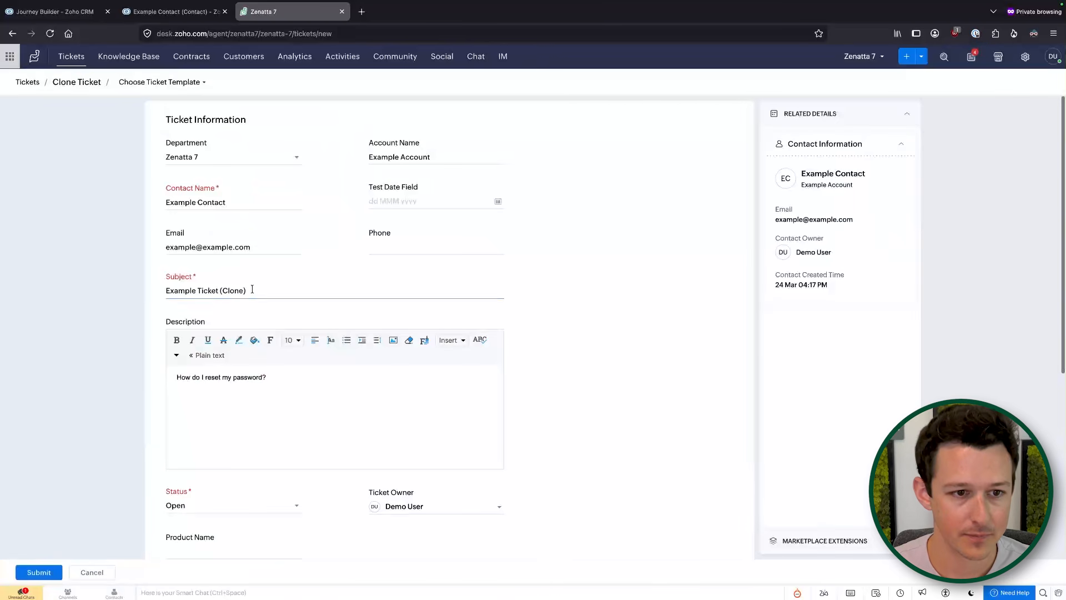
Change the cloned ticket's subject to Example Ticket - to Trigger Journey and submit the ticket.
key("BackSpace")
key("BackSpace")
key("BackSpace")
key("BackSpace")
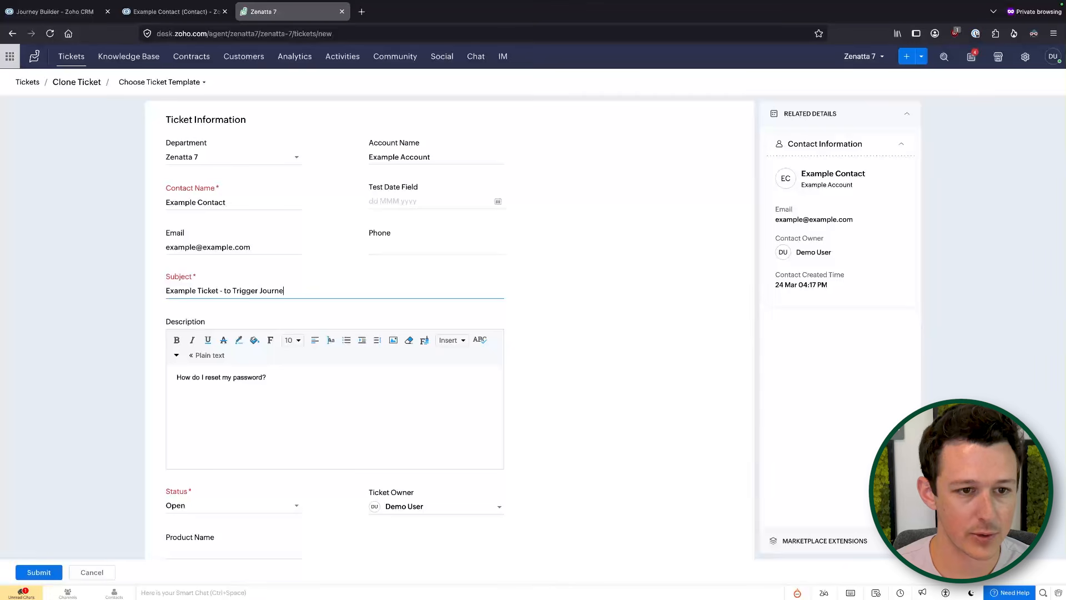
type("y")
left_click(39, 572)
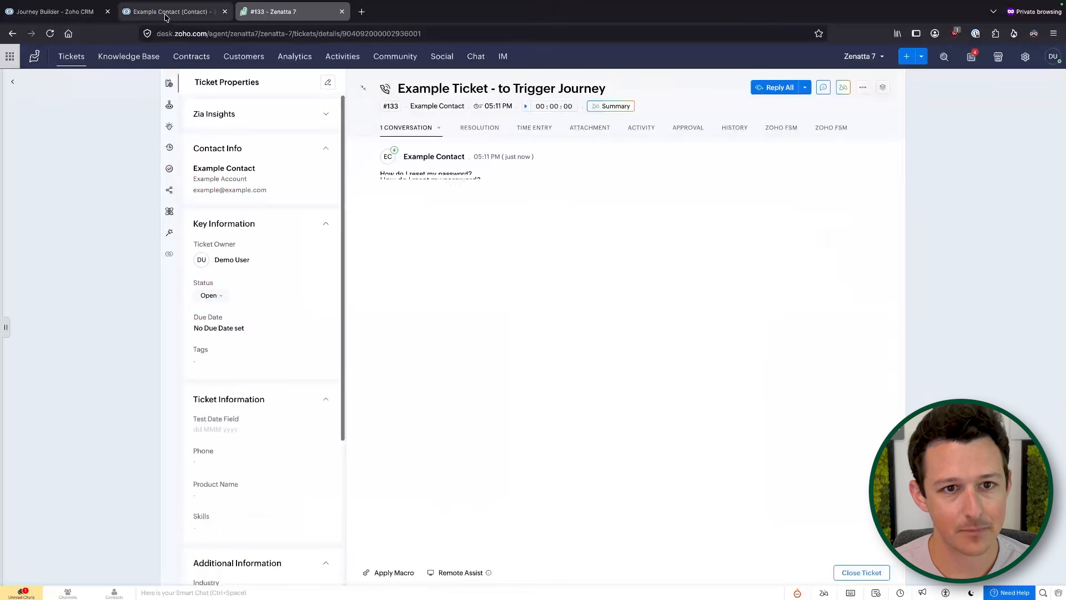
Return to the Example Contact record in Zoho CRM, reload it and examine its next action and journey stages.
left_click(165, 12)
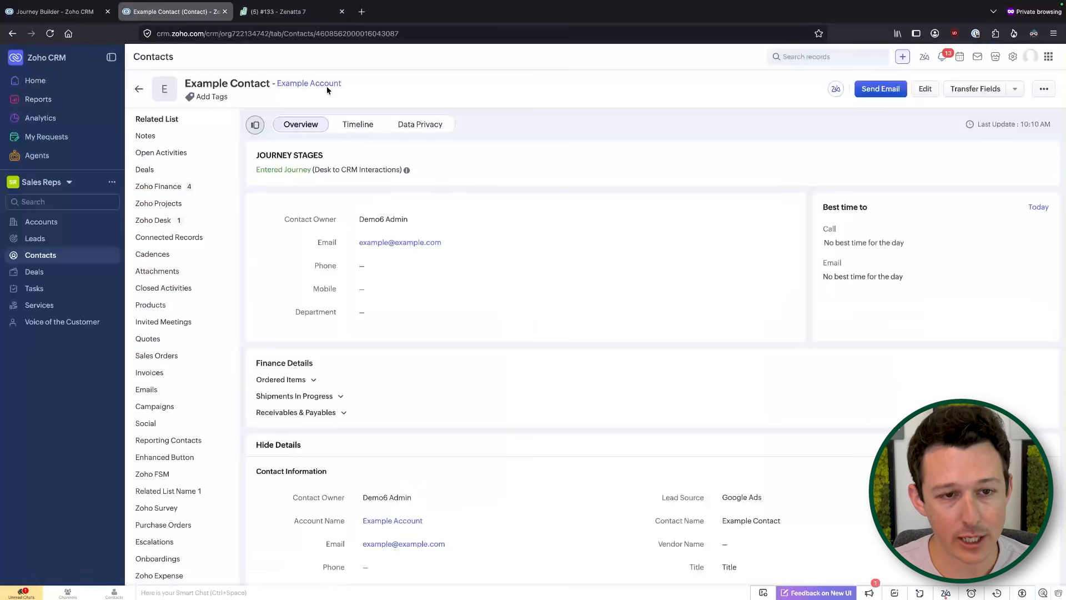
left_click(50, 33)
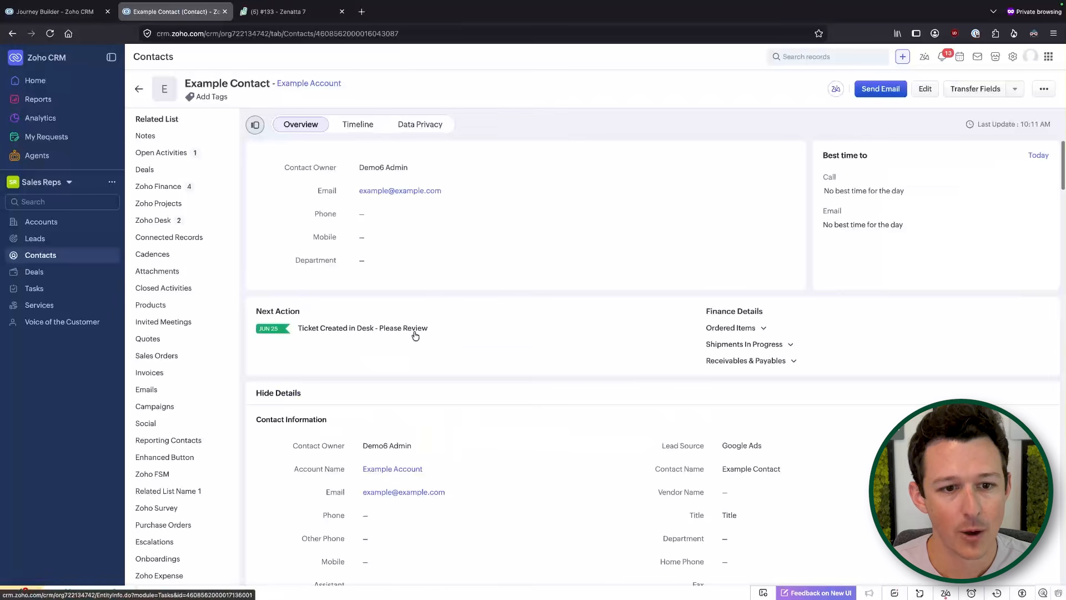
left_click_drag(462, 331, 279, 329)
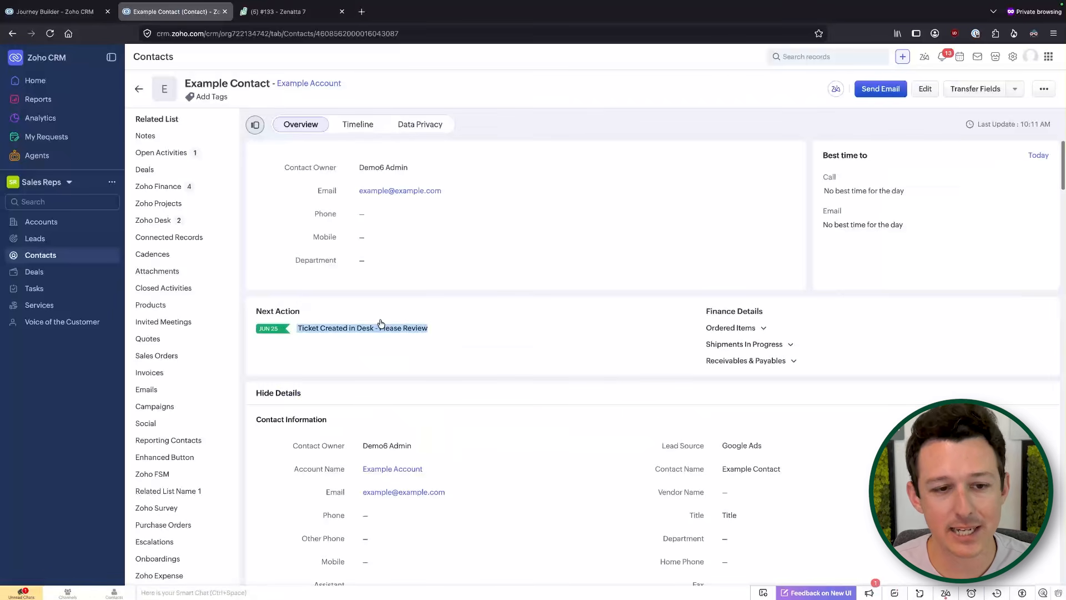
left_click(333, 293)
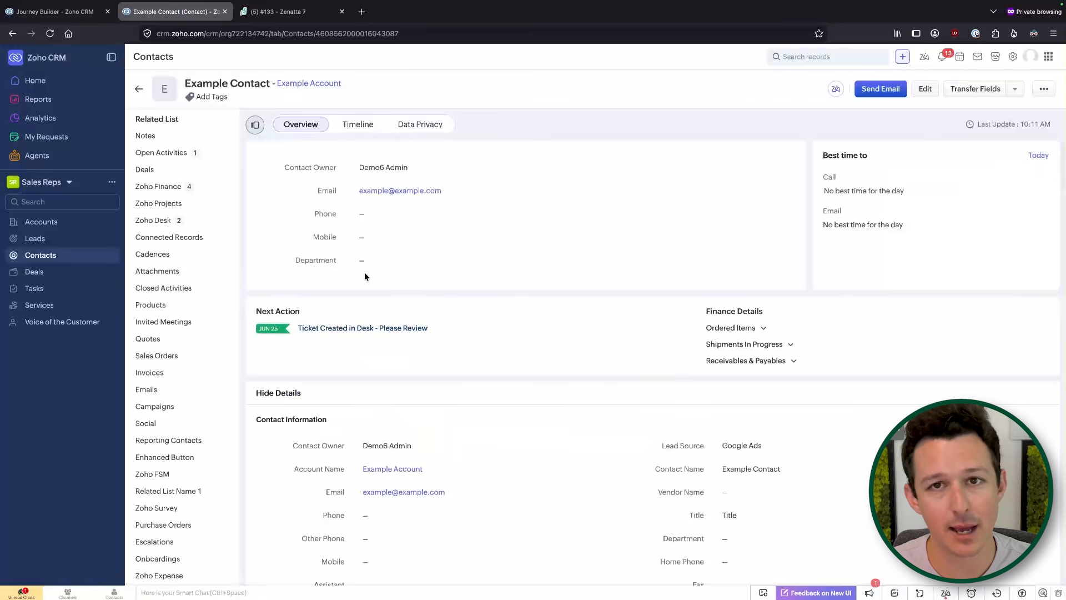
left_click_drag(262, 162, 482, 167)
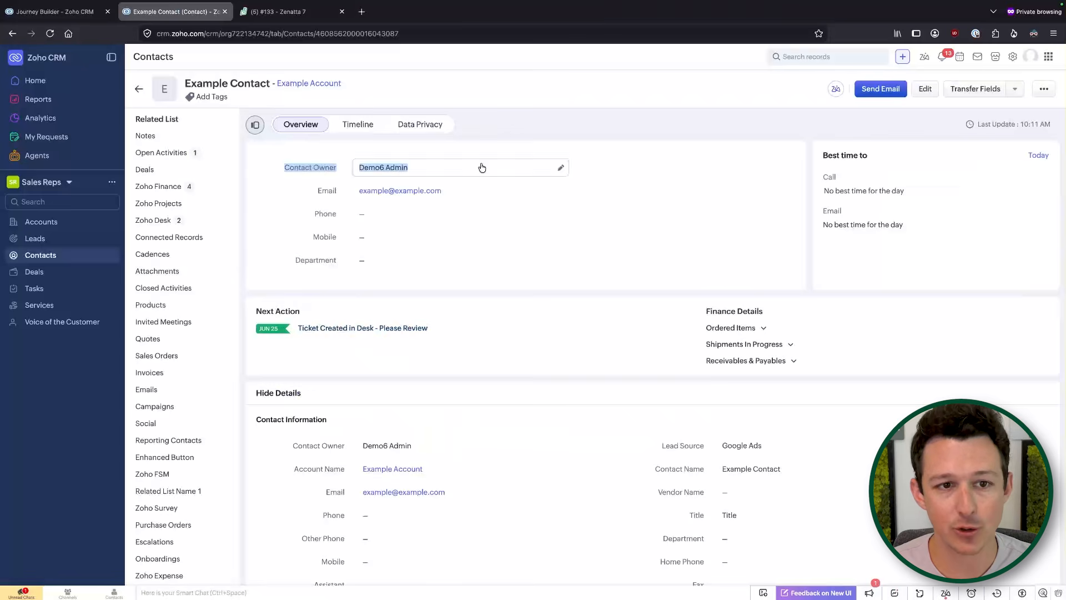
left_click(553, 128)
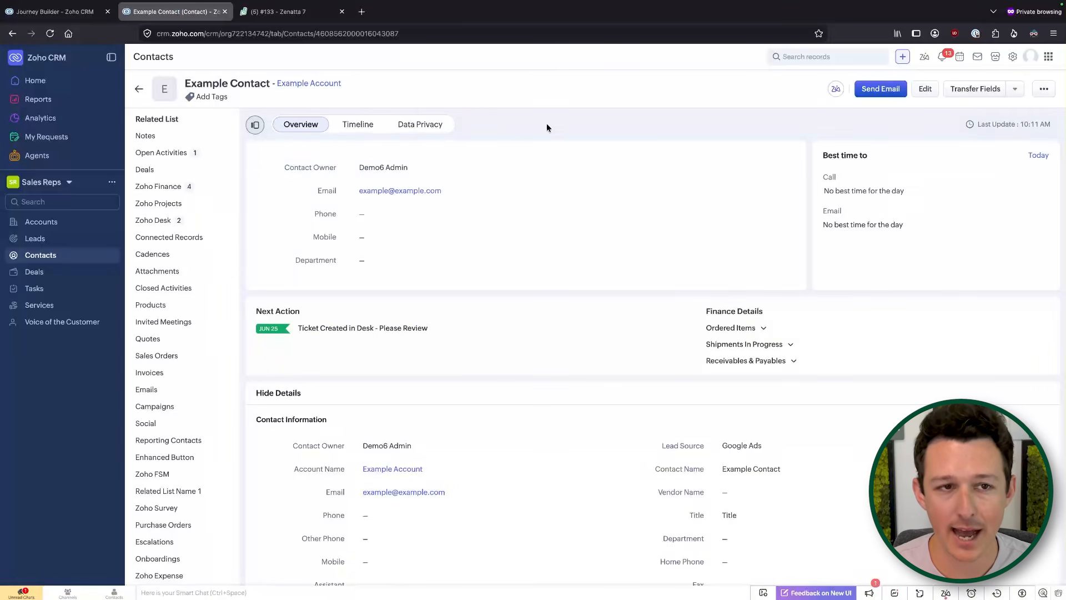
Open the published Desk to CRM Interactions journey and put it into edit mode.
left_click(72, 20)
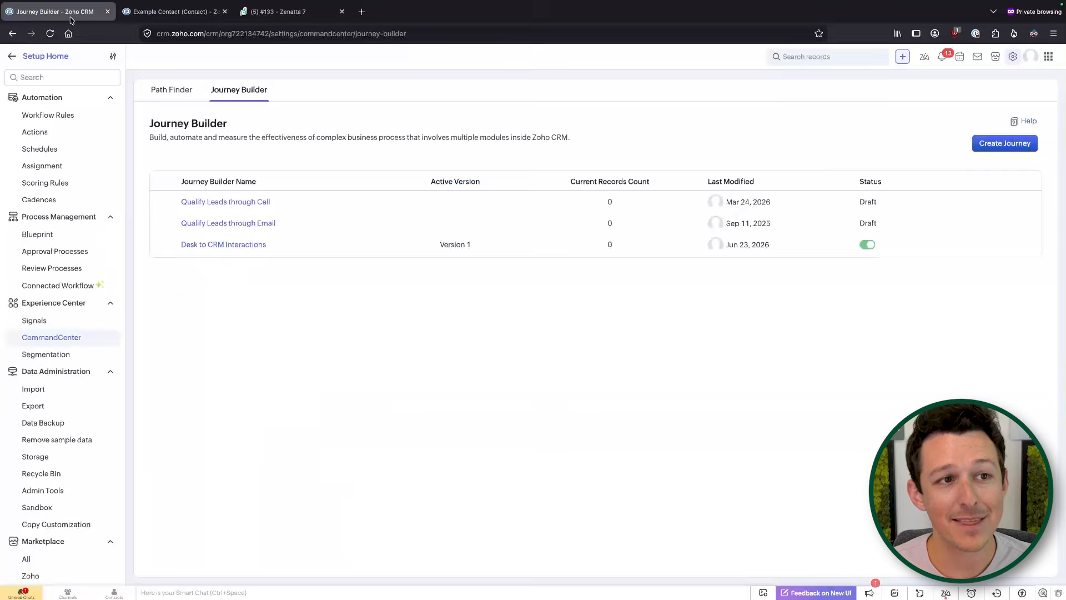
left_click(239, 244)
left_click(189, 17)
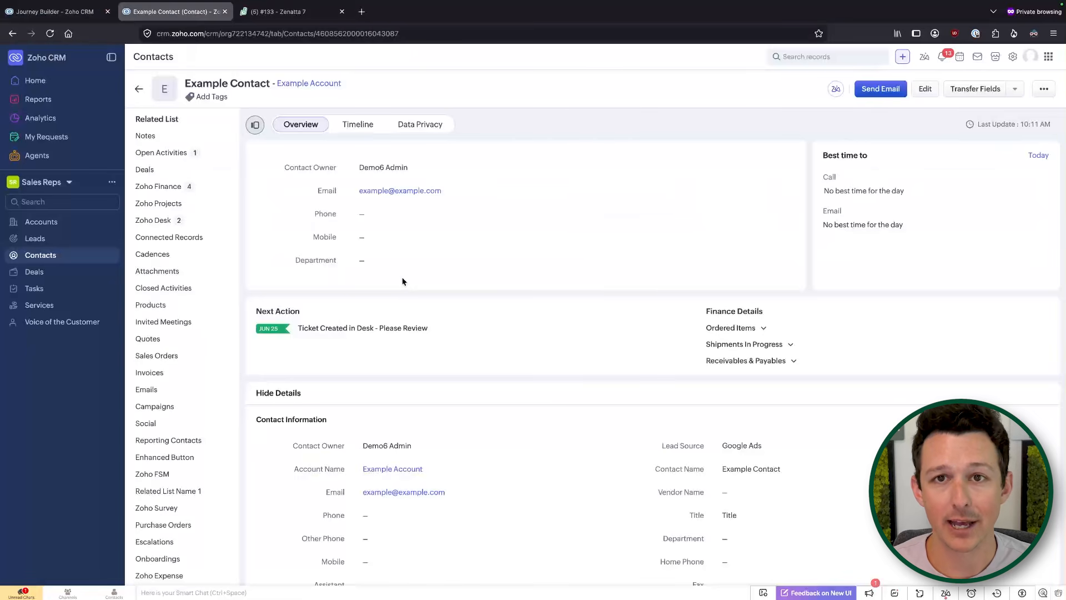
left_click(94, 19)
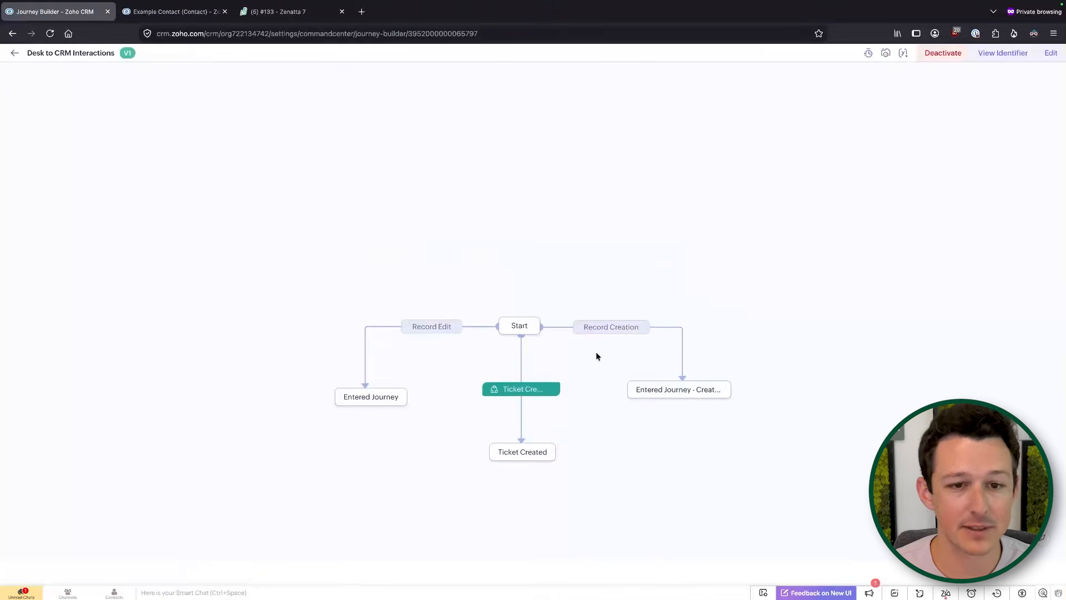
left_click(1049, 53)
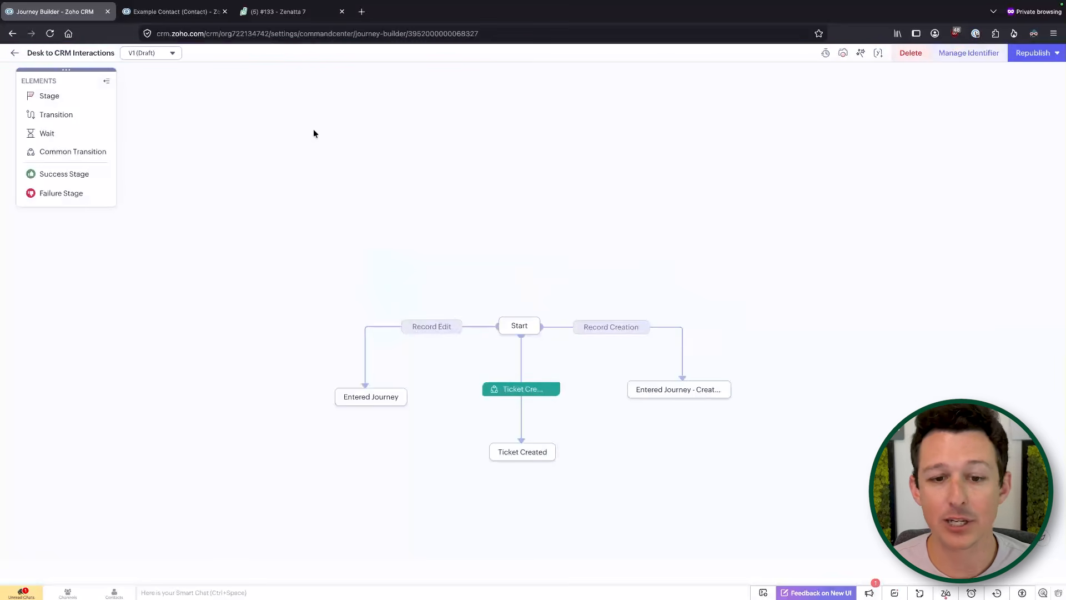
Add a new stage below Ticket Created in the journey and connect Ticket Created to it with a transition.
left_click(197, 17)
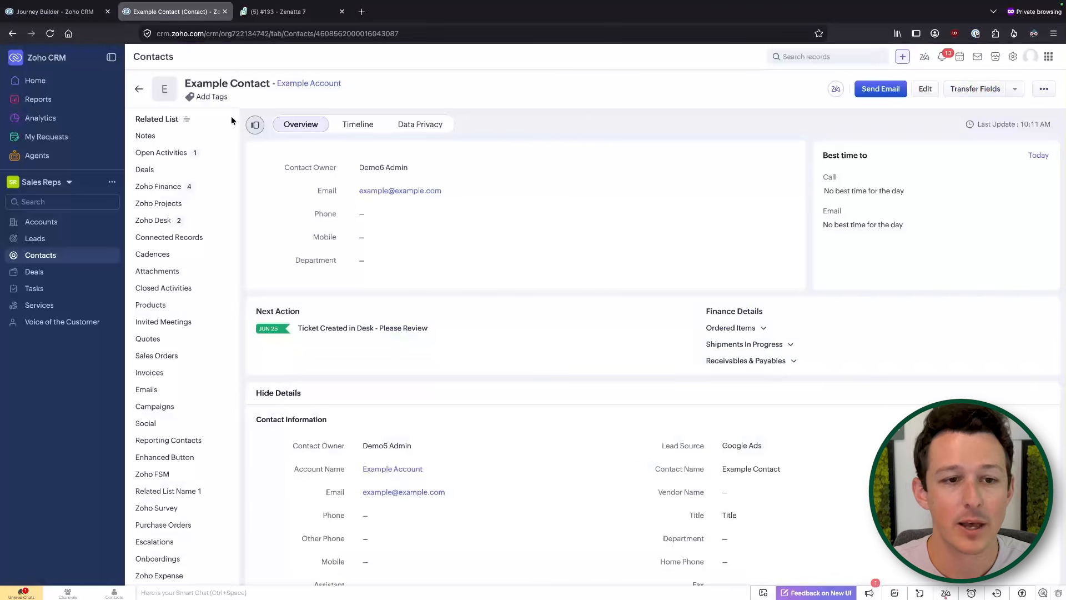
left_click(75, 16)
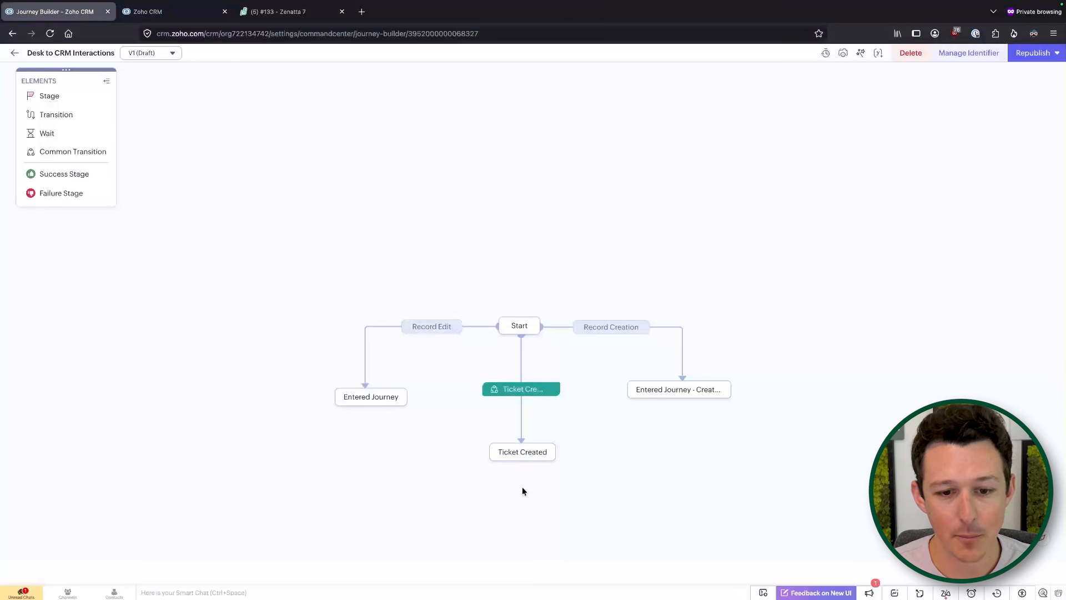
scroll(289, 272, "down", 1)
scroll(289, 272, "down", 5)
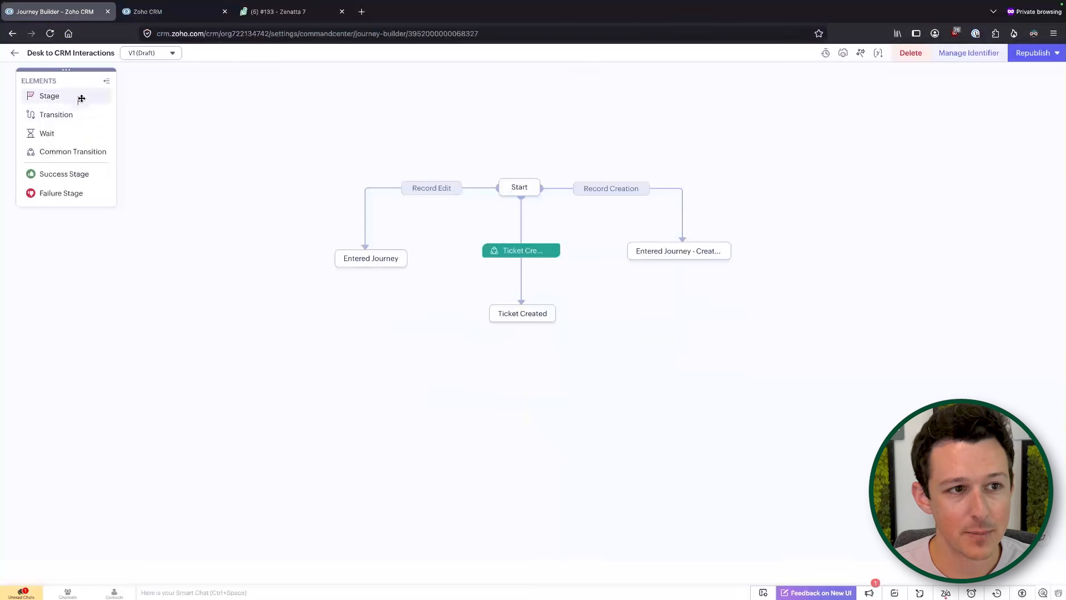
left_click_drag(78, 97, 523, 403)
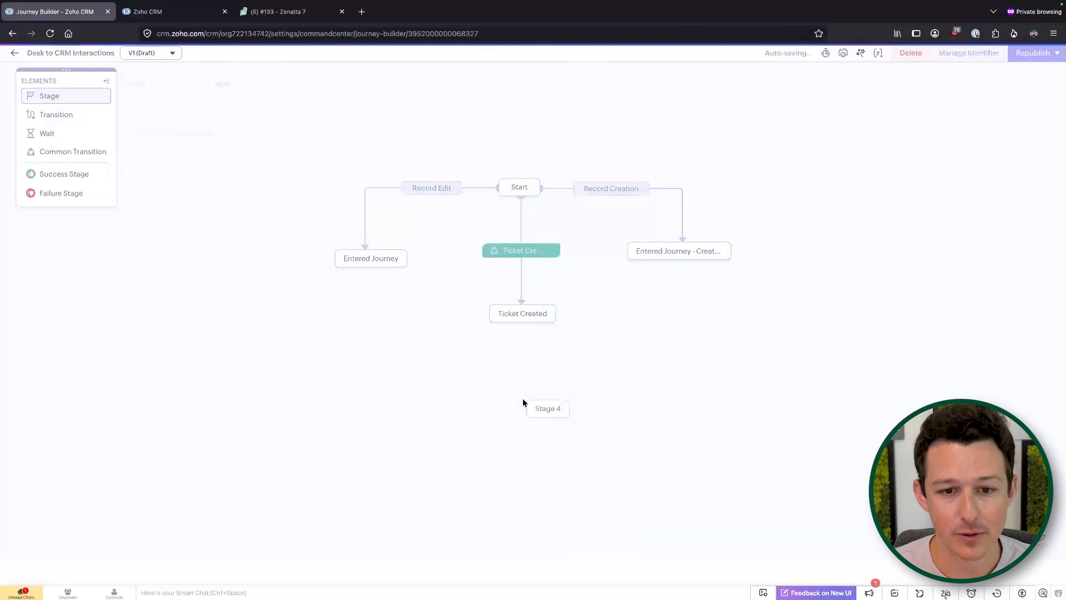
left_click(522, 326)
left_click_drag(521, 325, 528, 400)
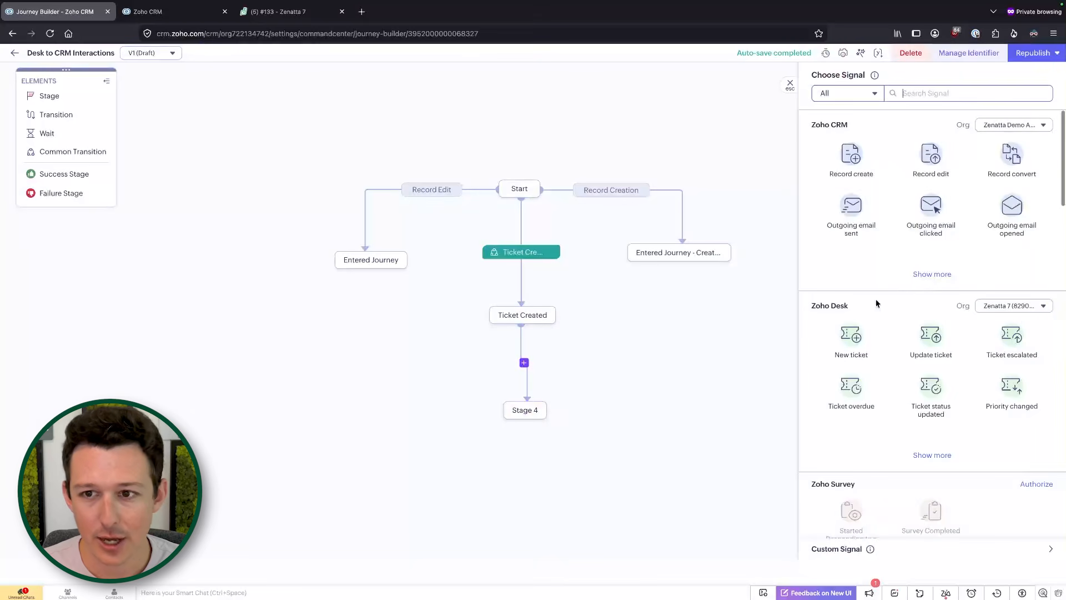
Assign the Zoho Desk Update ticket signal to the new transition for the Field Service Management and Zenatta 7 departments.
left_click(934, 341)
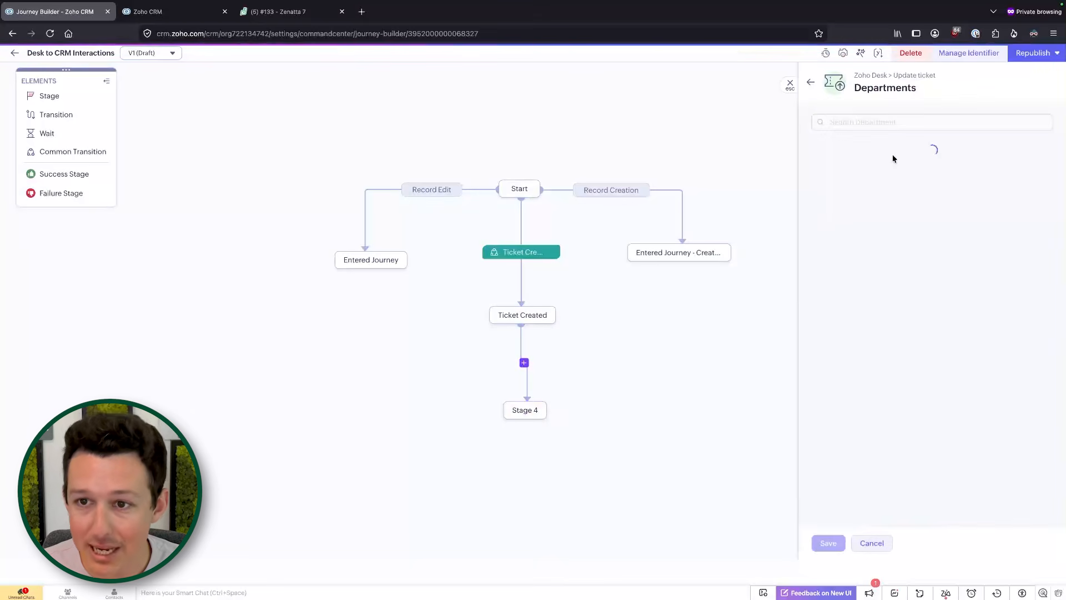
left_click(823, 147)
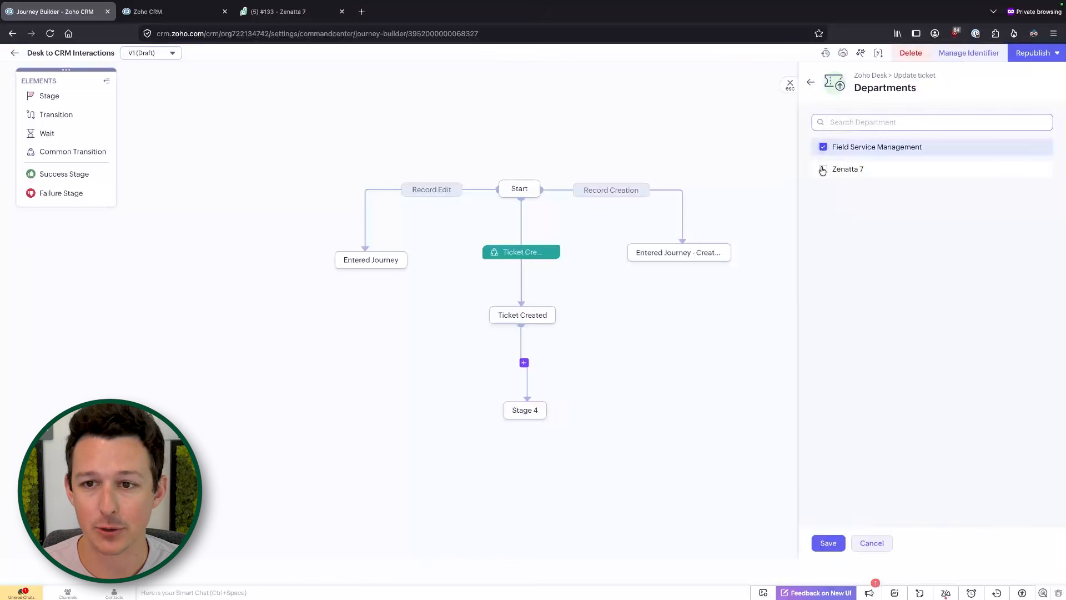
left_click(823, 169)
left_click(829, 547)
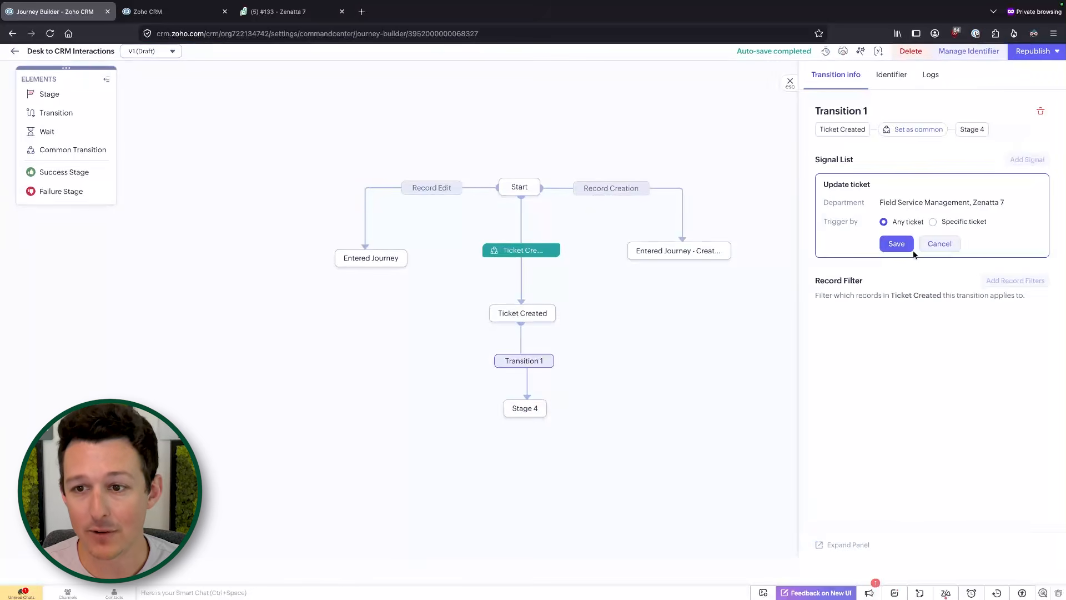
Restrict the Update ticket signal to a specific ticket, using the Ticket Id from the Ticket Creation transition's NewTicket - 1 trigger, and save it.
left_click(933, 222)
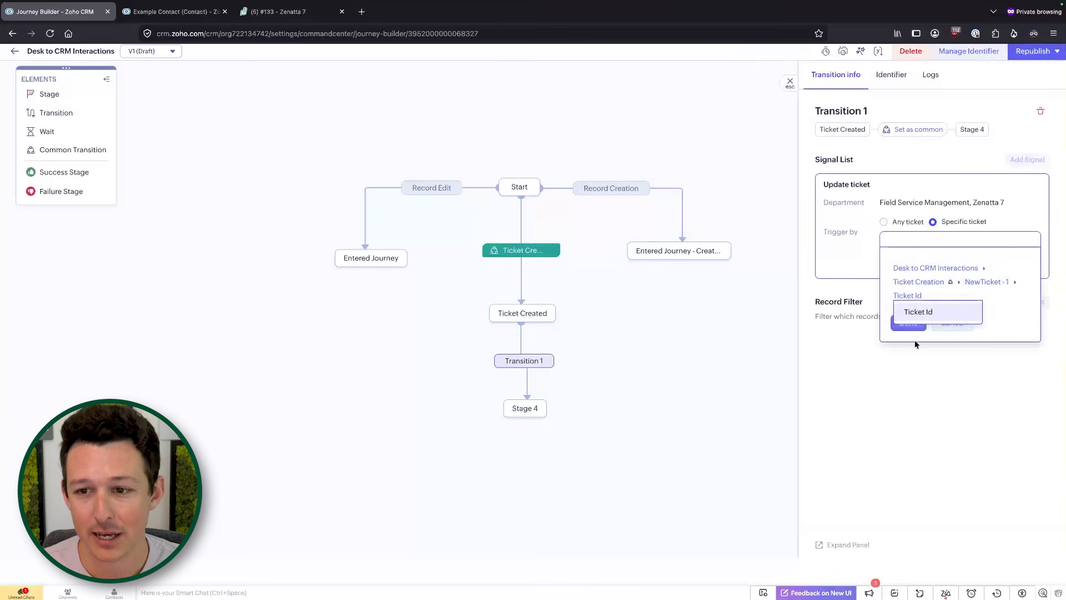
left_click(913, 322)
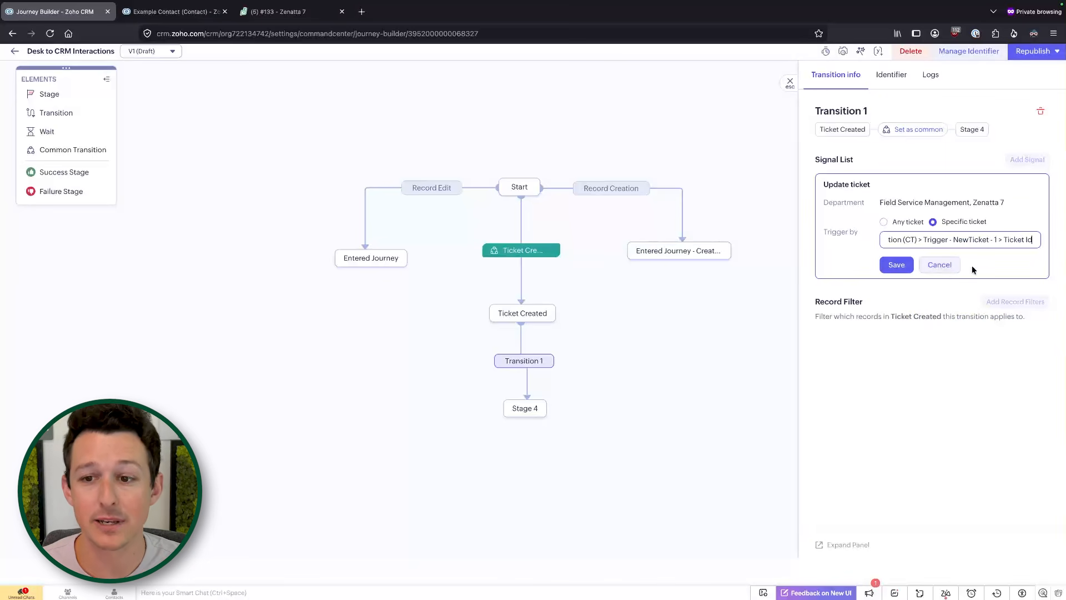
left_click(896, 264)
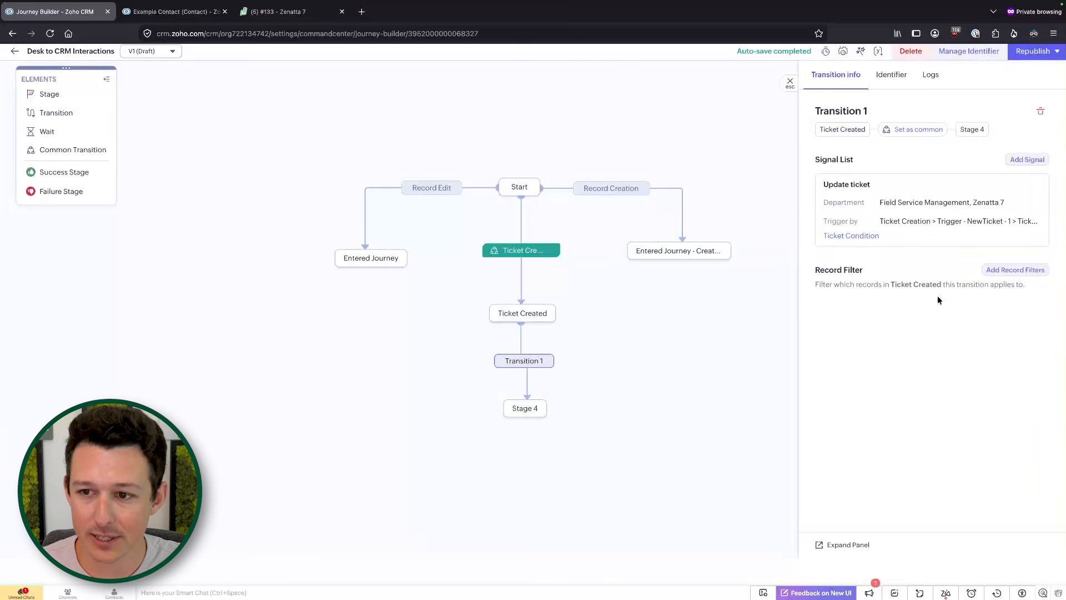
left_click(1007, 273)
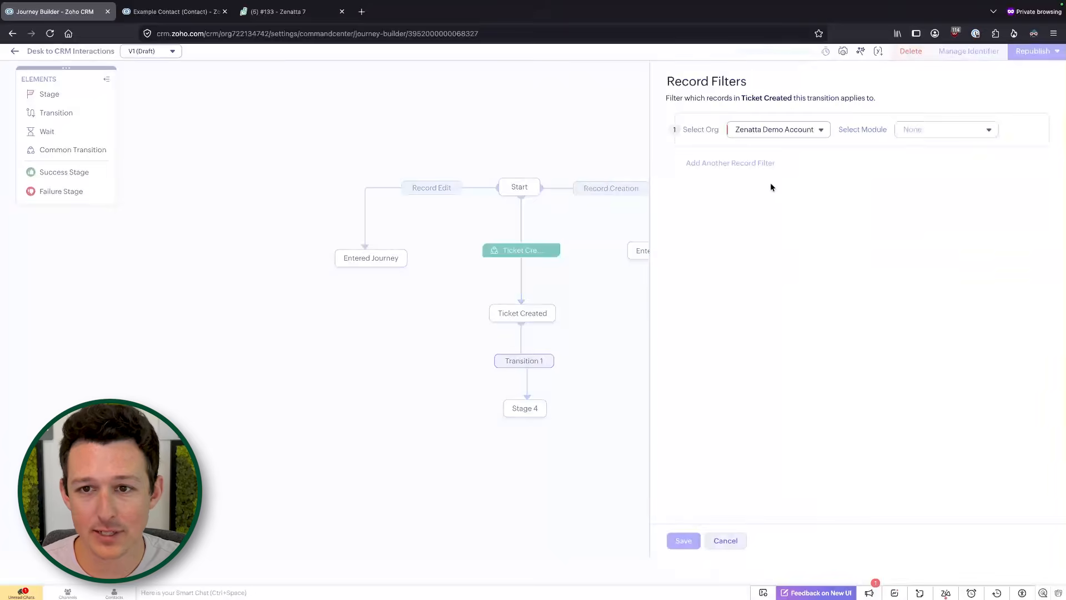
left_click(942, 135)
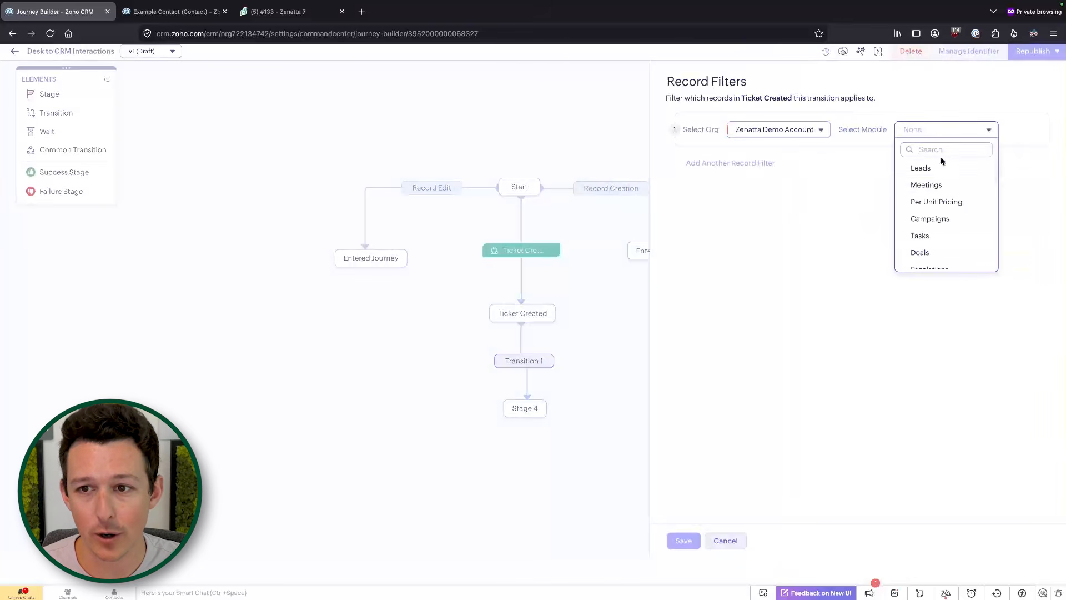
scroll(943, 186, "down", 1)
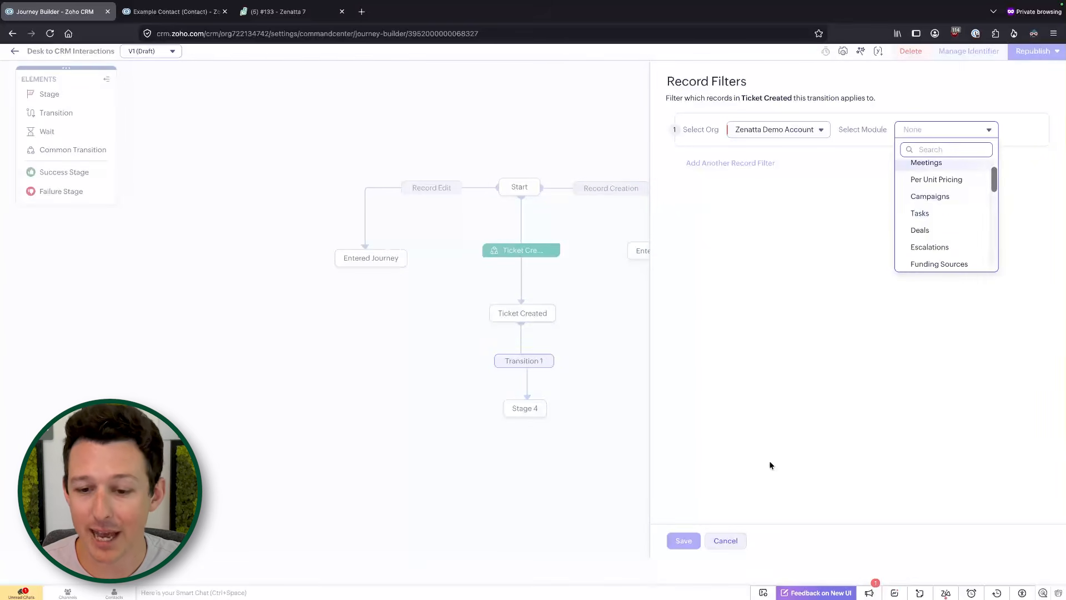
left_click(793, 408)
left_click(736, 546)
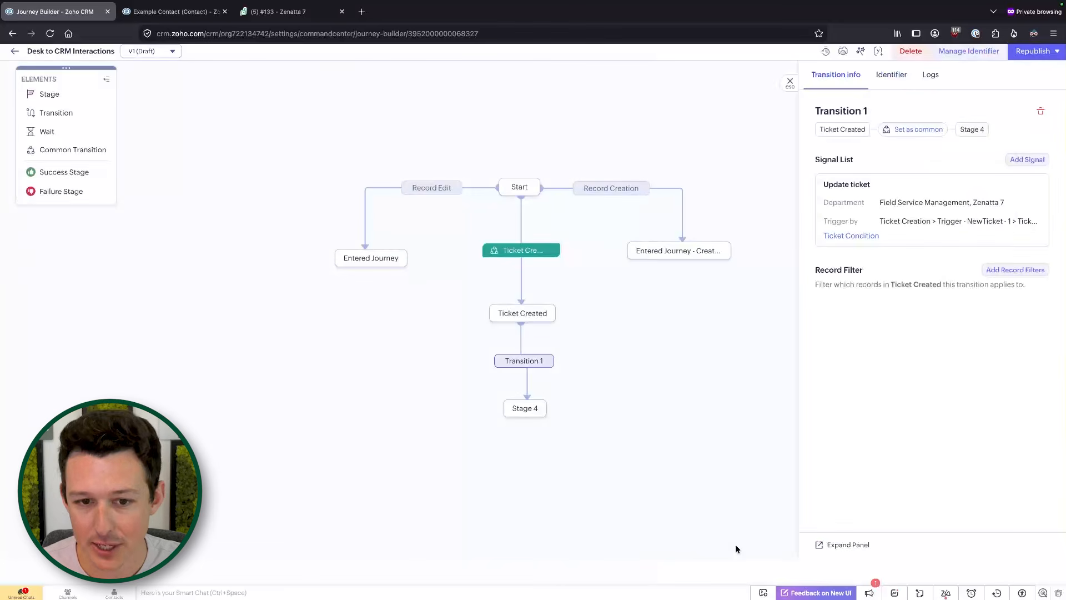
Align Stage 4 beneath Ticket Created and rename the transition between them to Ticket Edit.
left_click_drag(526, 411, 521, 410)
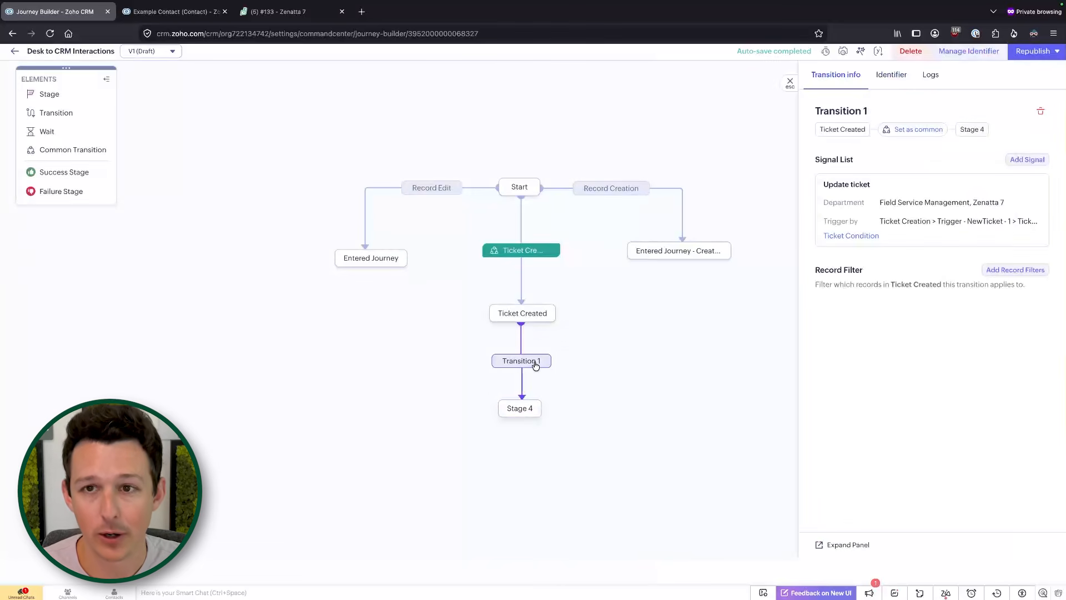
left_click(873, 110)
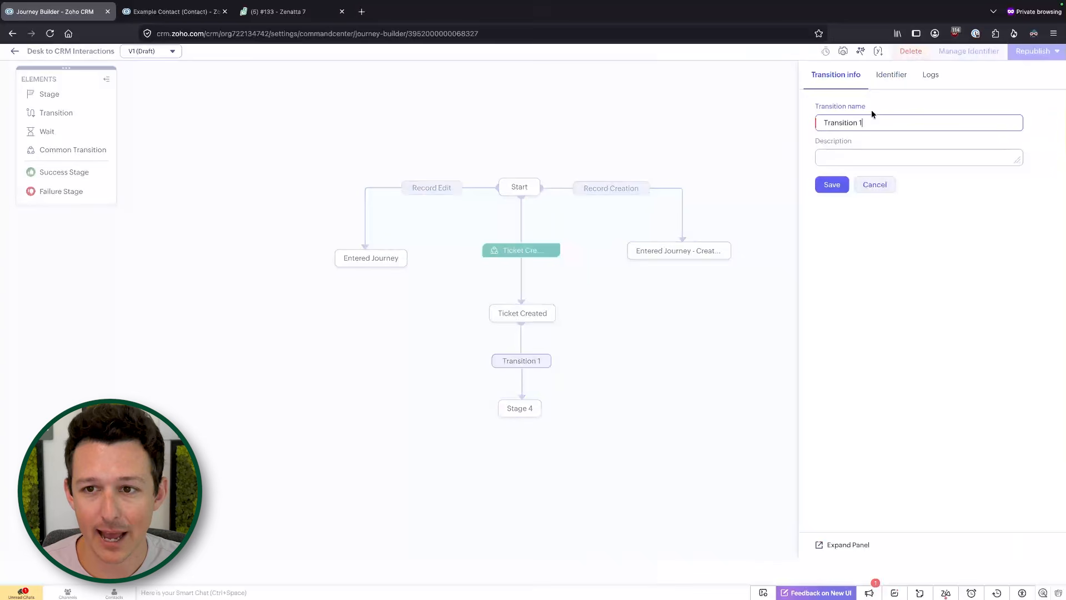
triple_click(846, 125)
type("Ticket Edit")
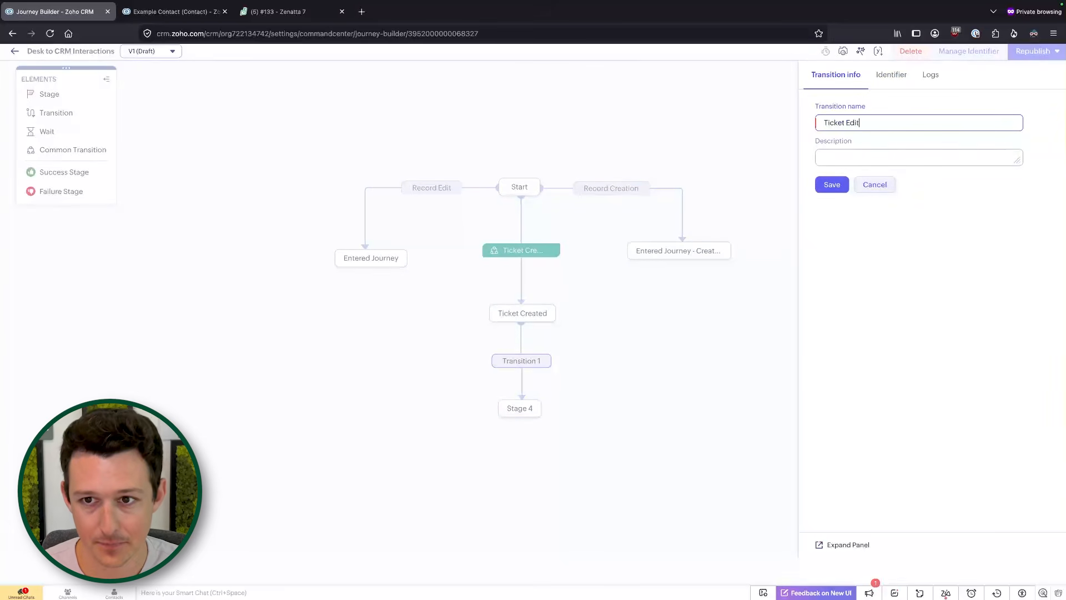
left_click(832, 185)
Rename Stage 4 to Ticket Editted and check the stage's actions.
left_click(520, 408)
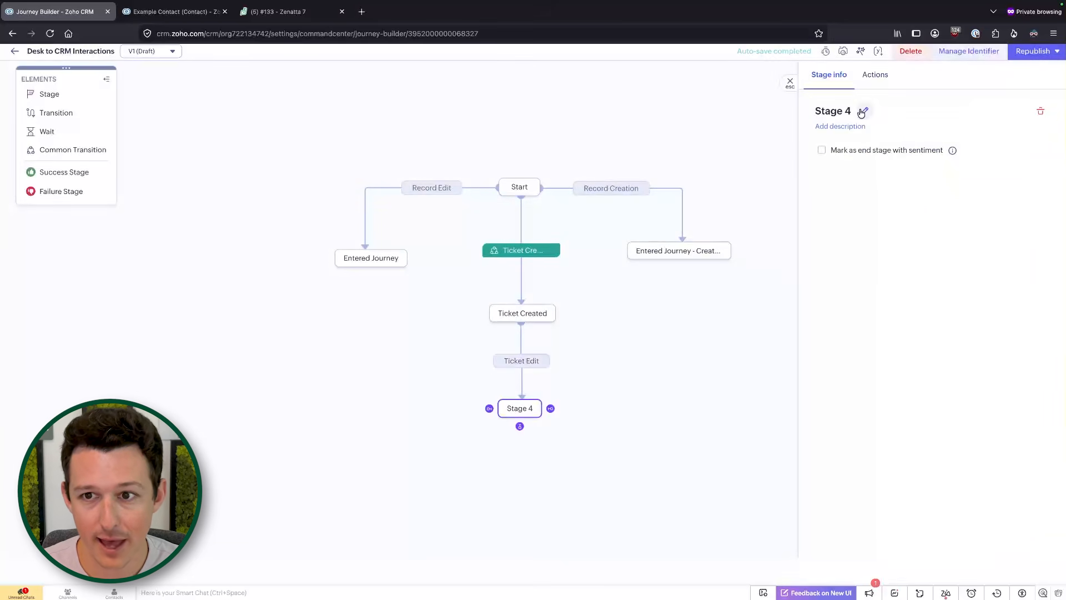
left_click(862, 111)
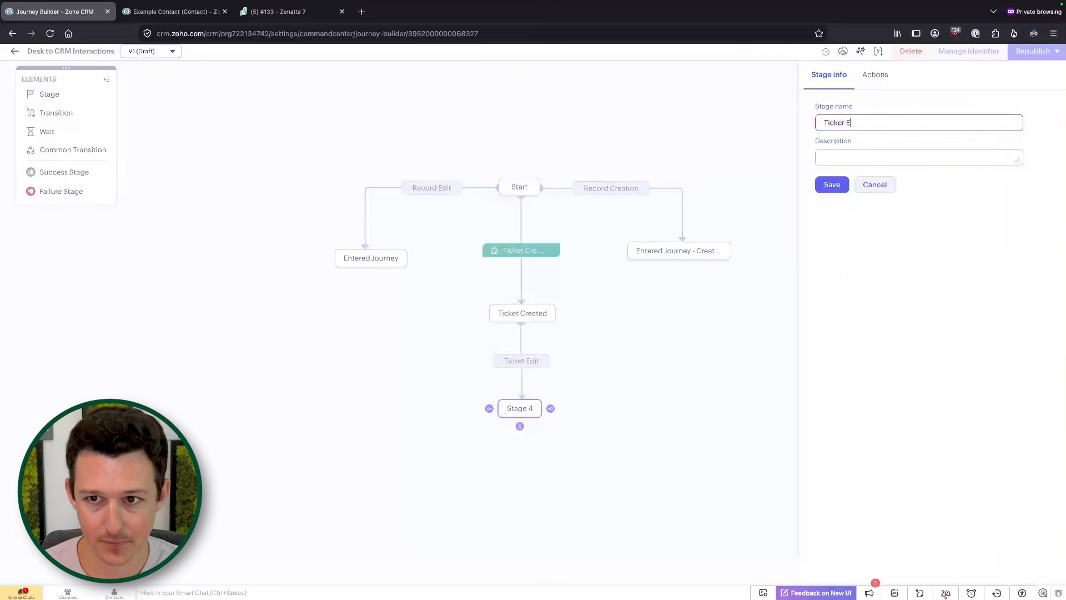
left_click(831, 184)
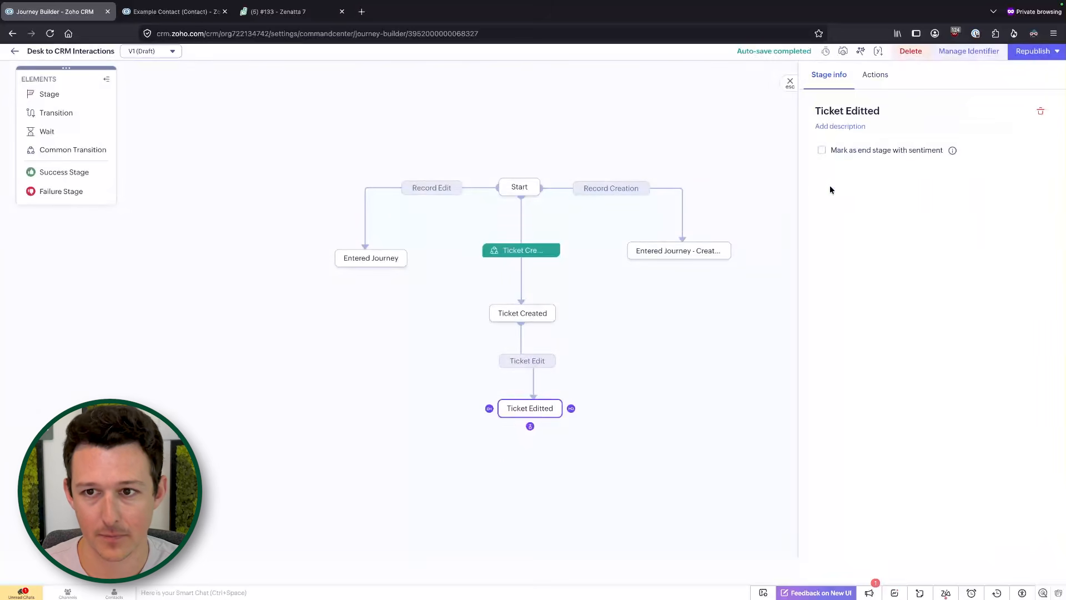
left_click(876, 76)
left_click(830, 75)
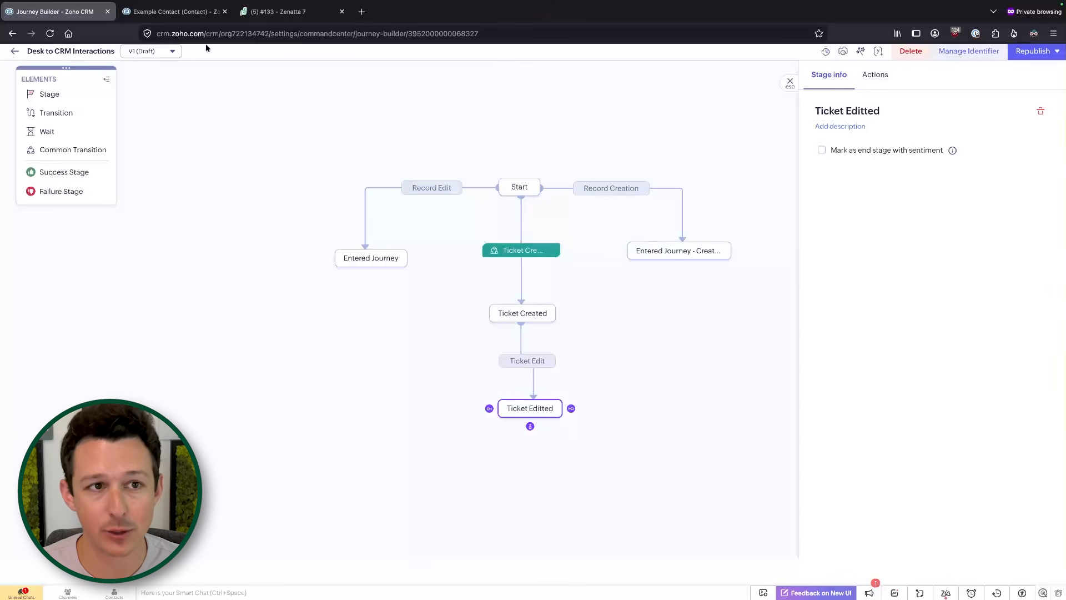
Return to the Example Contact record in Zoho CRM.
left_click(202, 12)
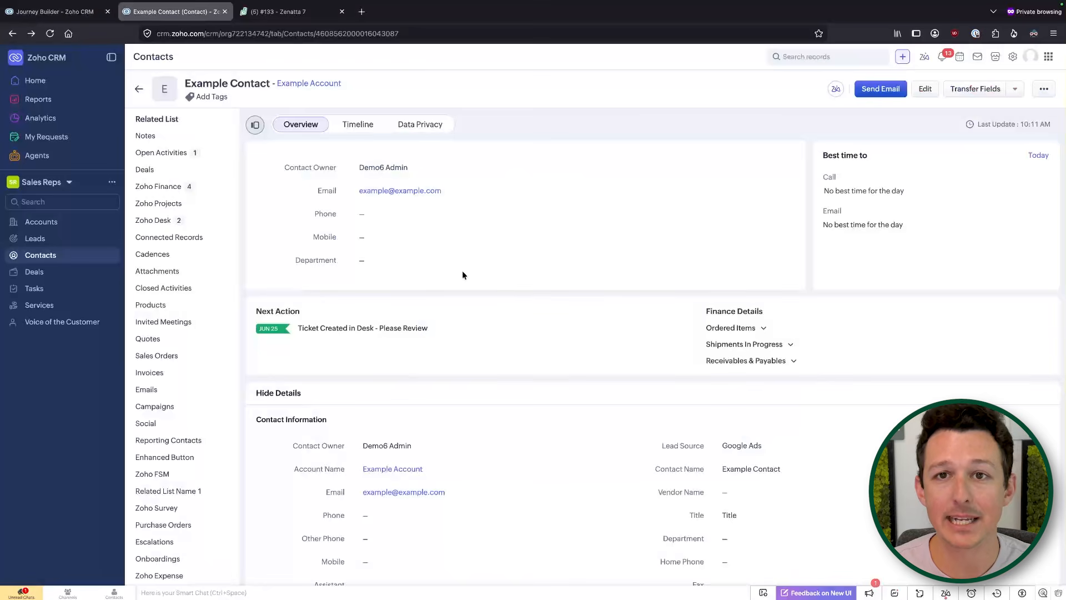